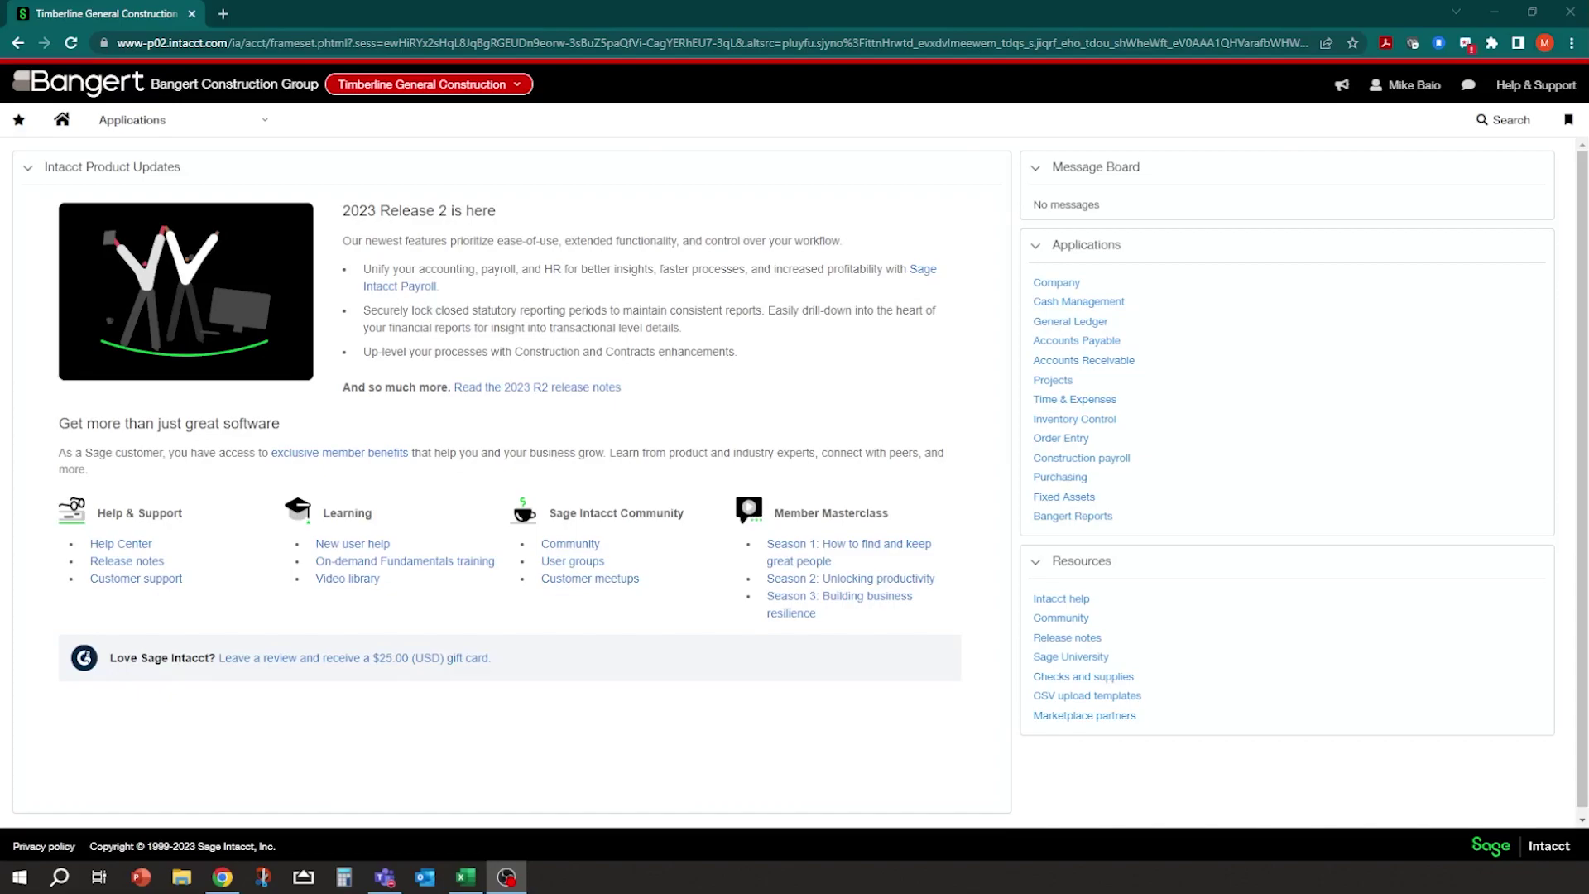
Open General Ledger's Statistical accounts list, check account 9020's General Ledger report, and return to the list.
left_click(267, 121)
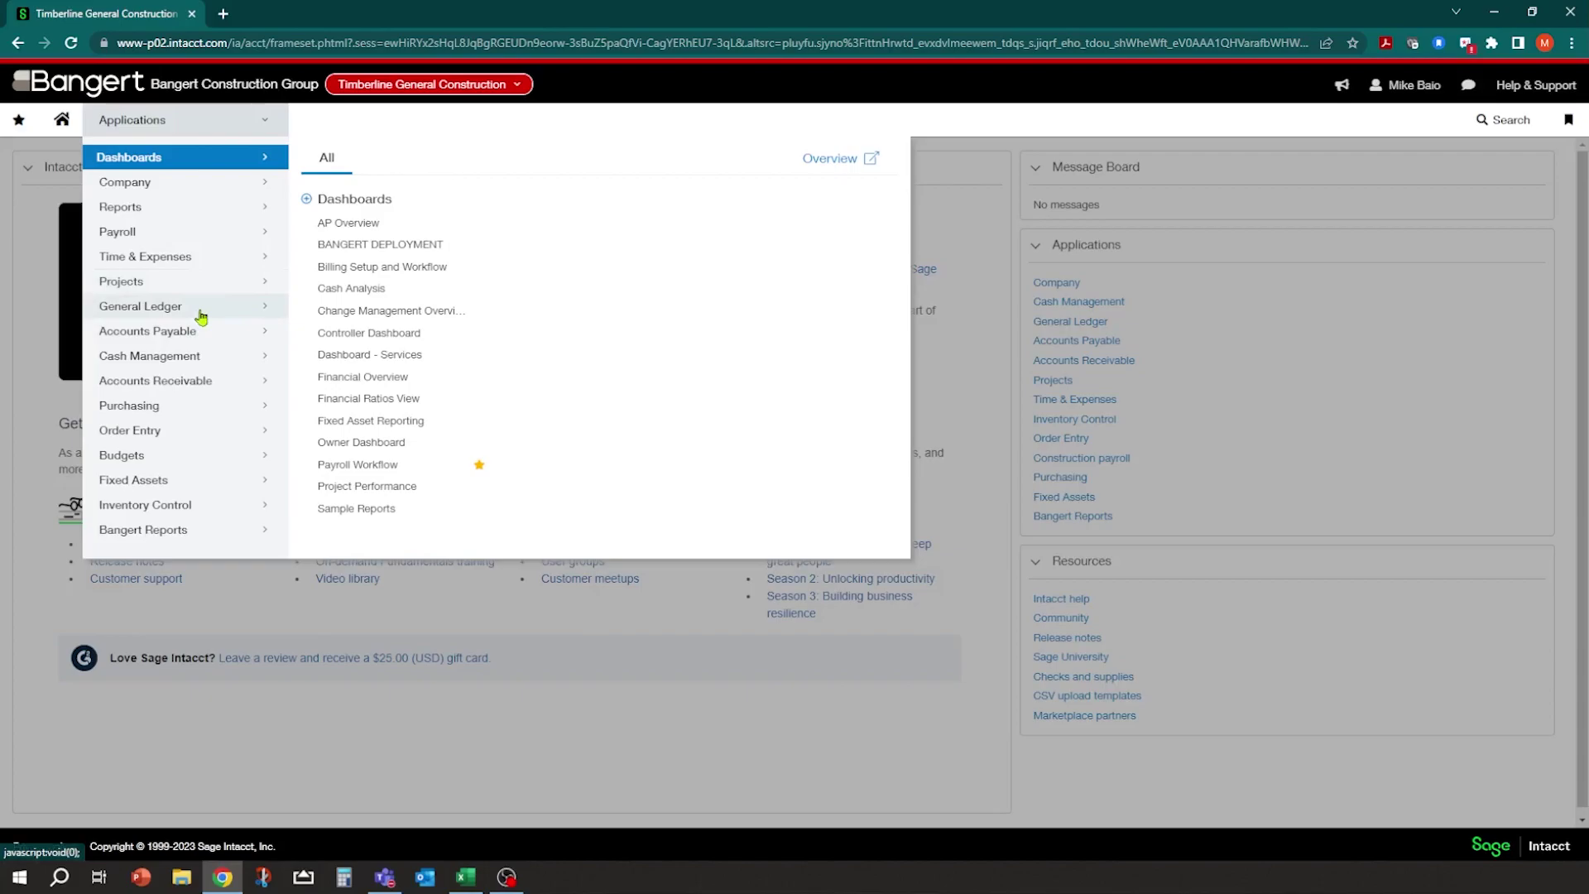
left_click(157, 308)
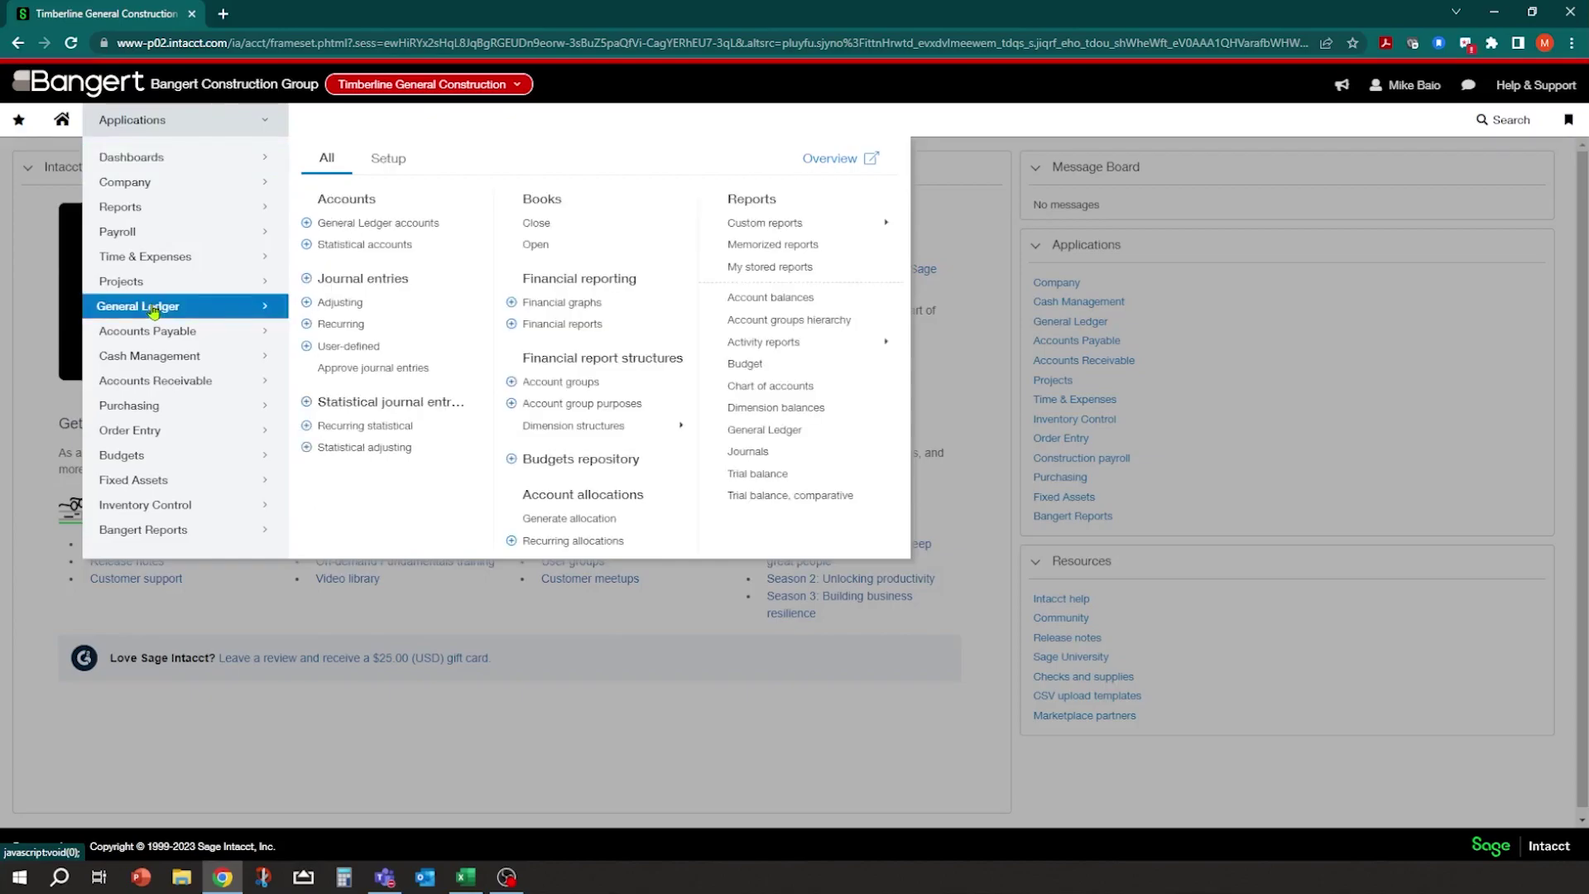
left_click(358, 247)
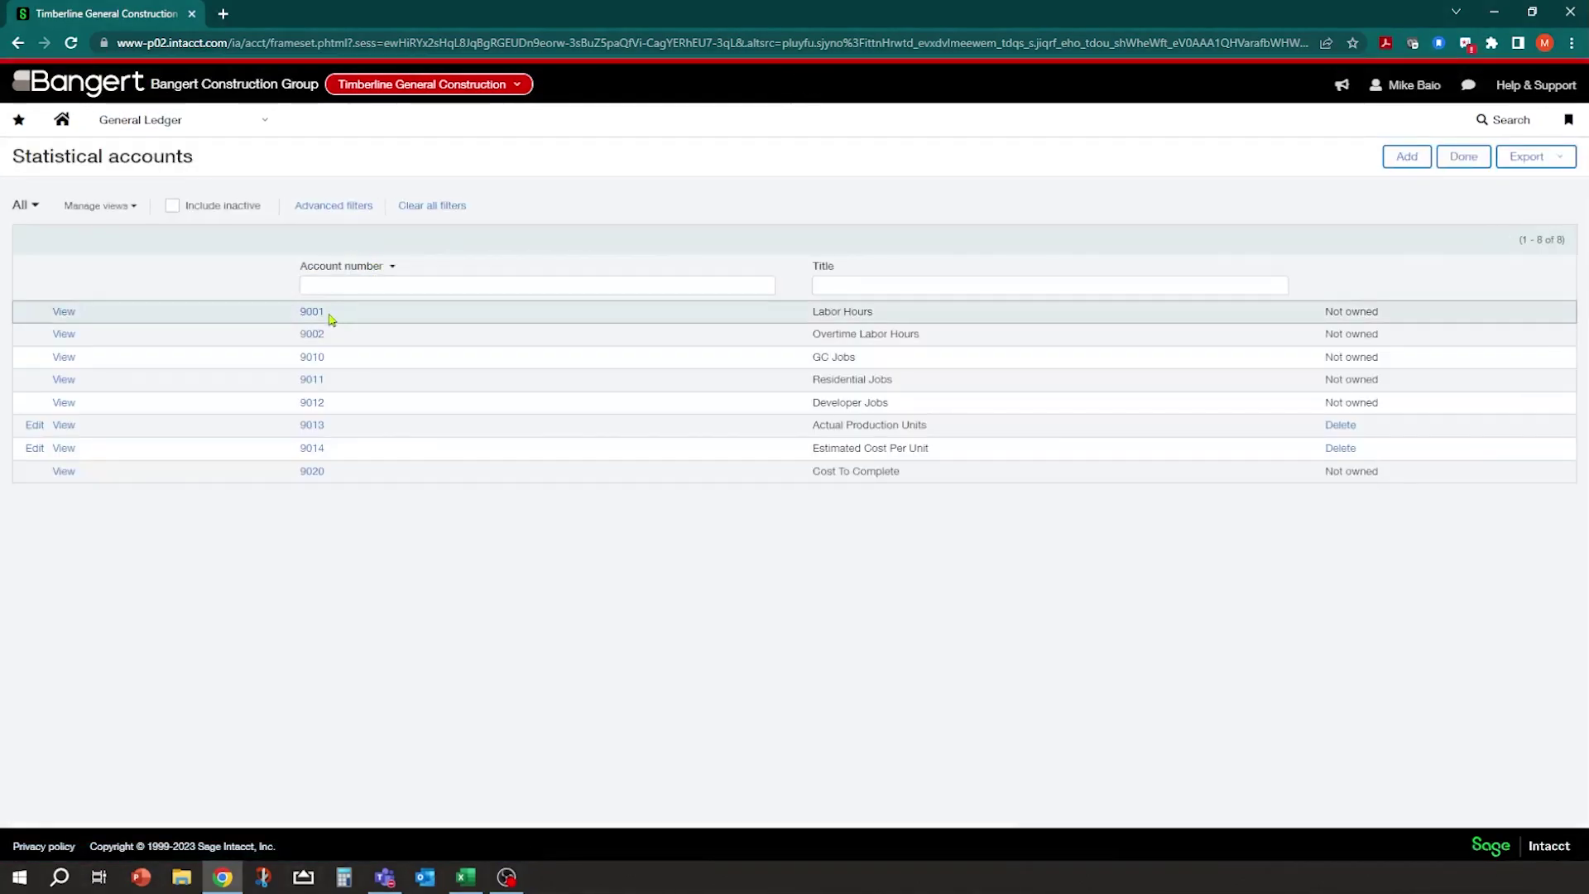
left_click(331, 283)
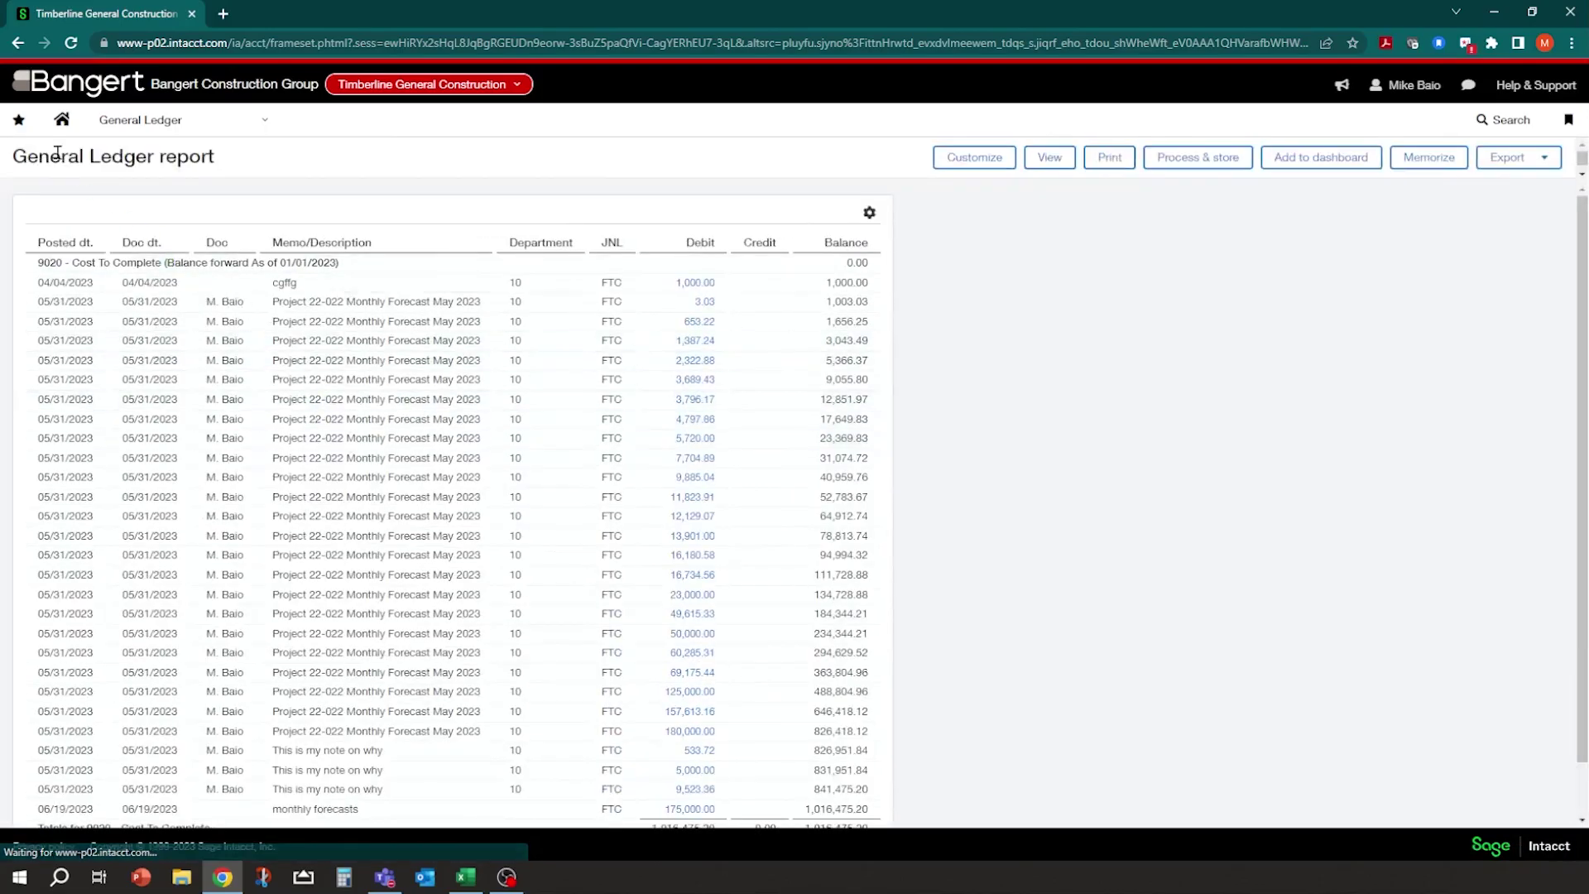
left_click(17, 45)
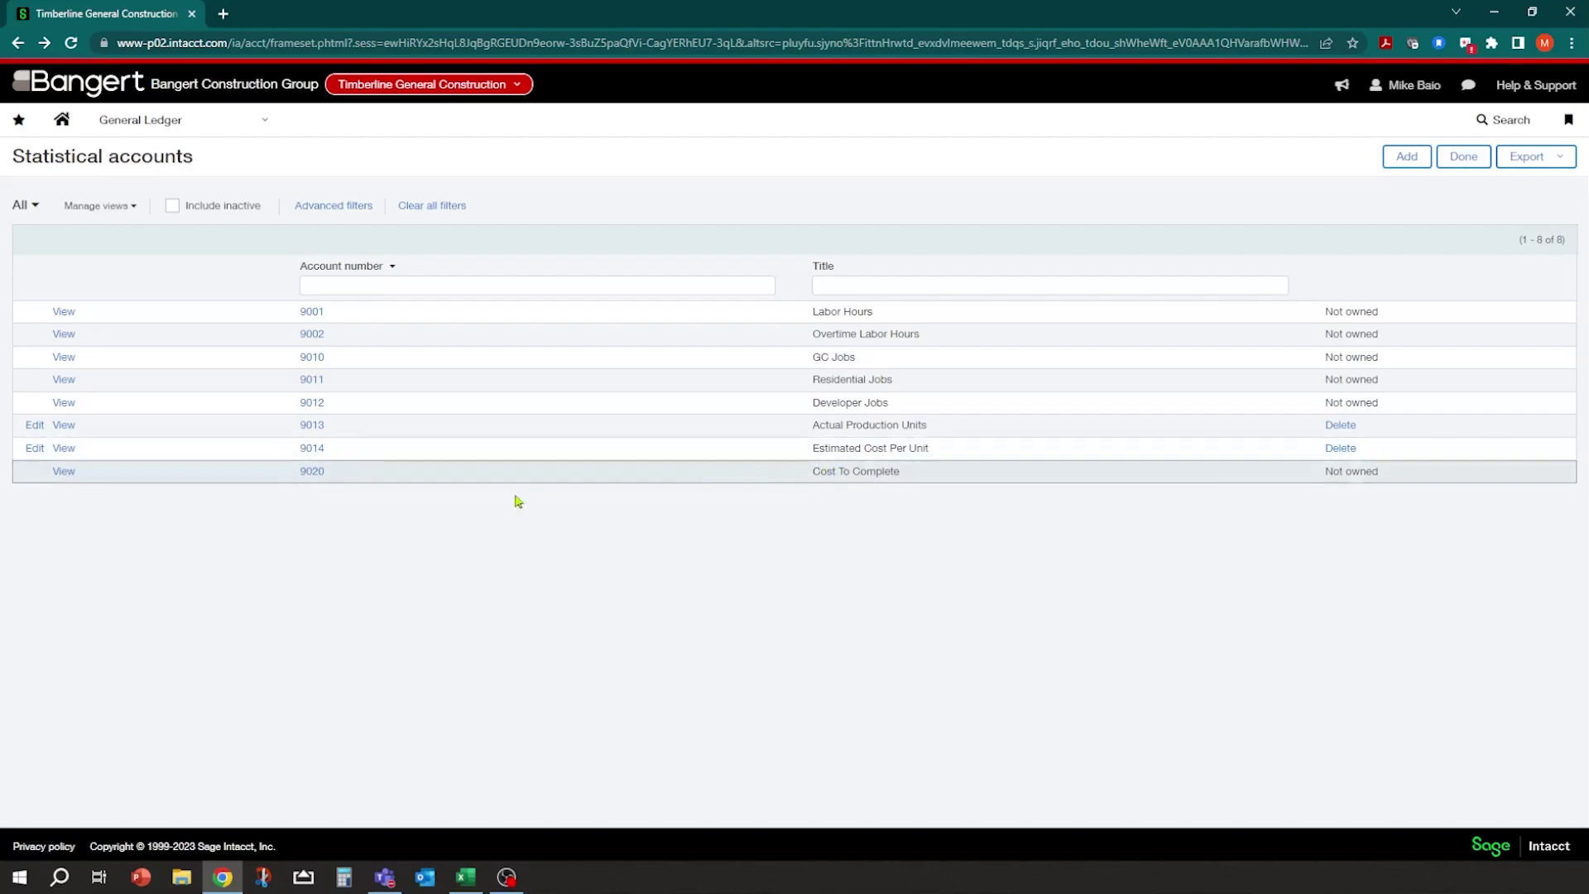
Open the General Ledger account groups list and filter it by 'cost'.
left_click(266, 123)
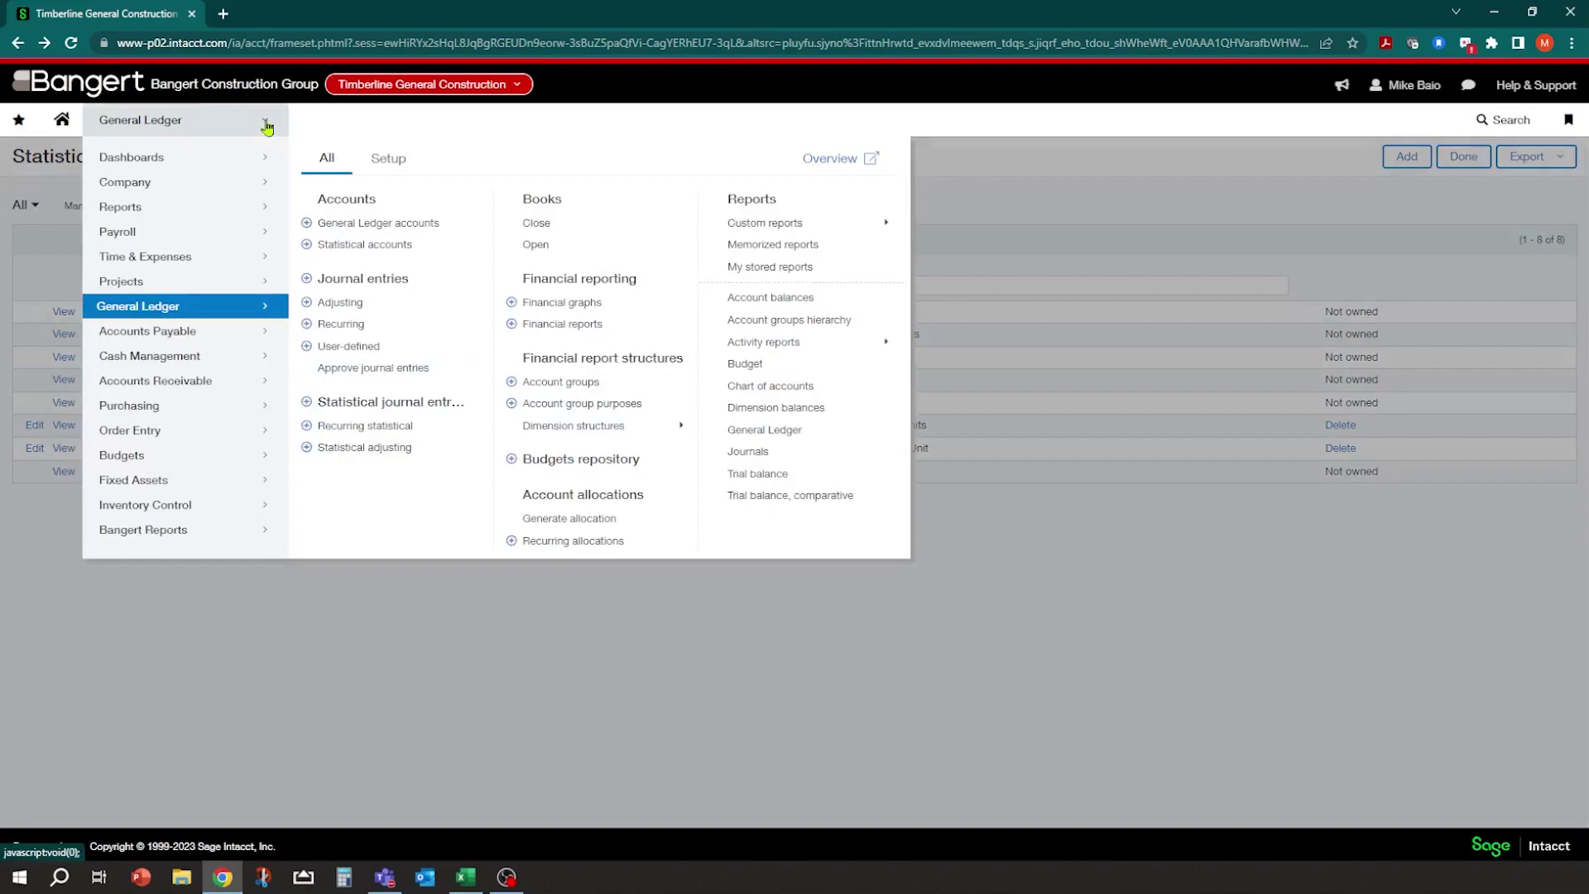
left_click(559, 383)
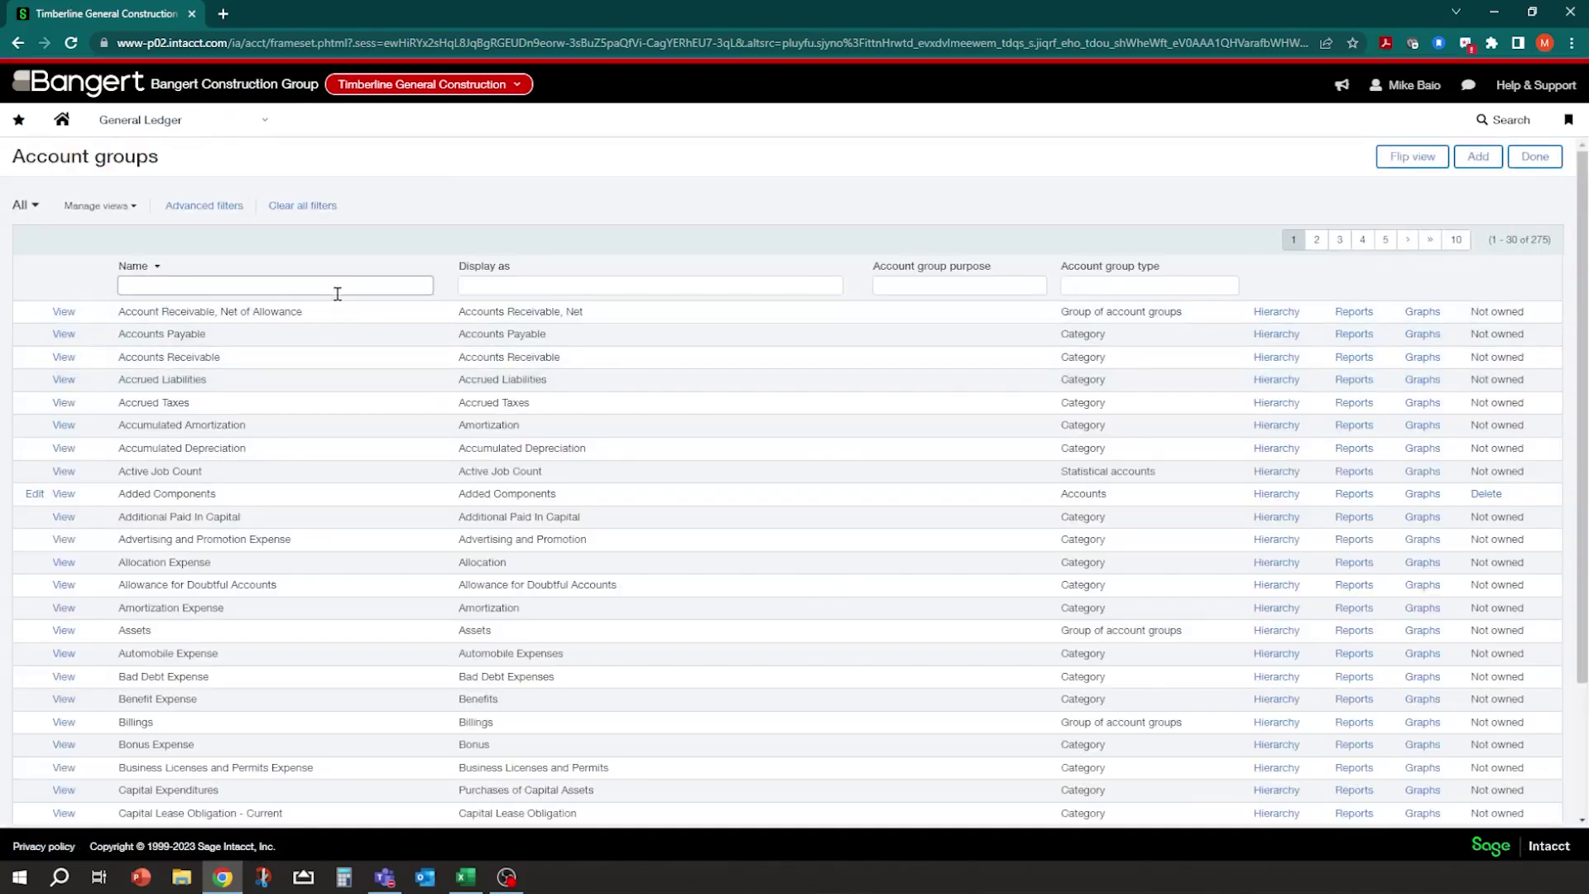
type("cost")
key("Return")
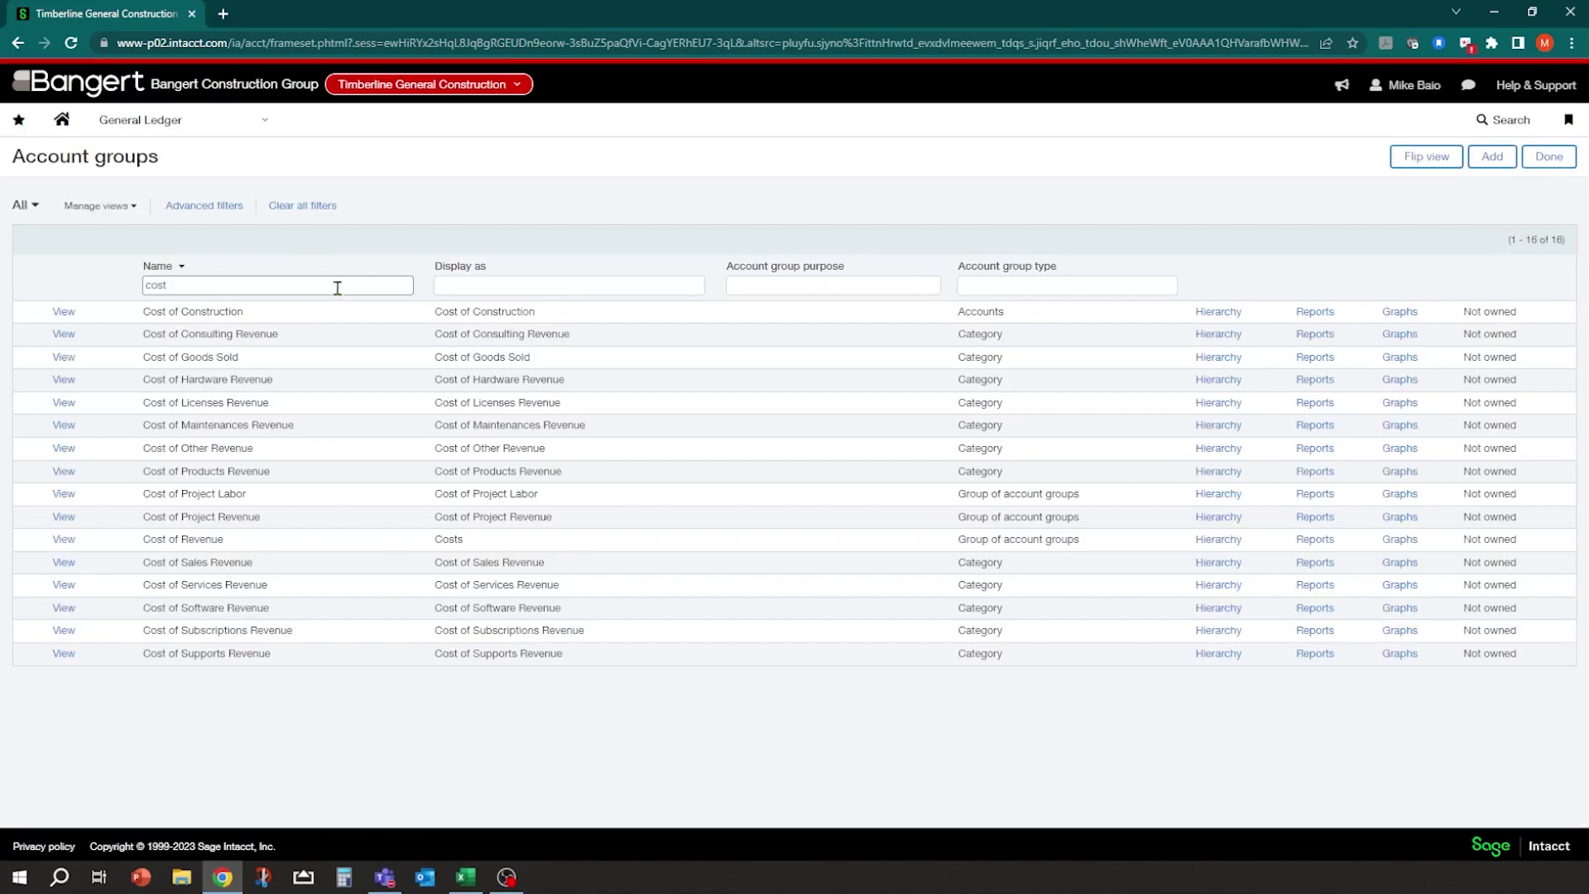
Refilter account groups by 'project' and open the Project Cost To Complete group.
double_click(213, 285)
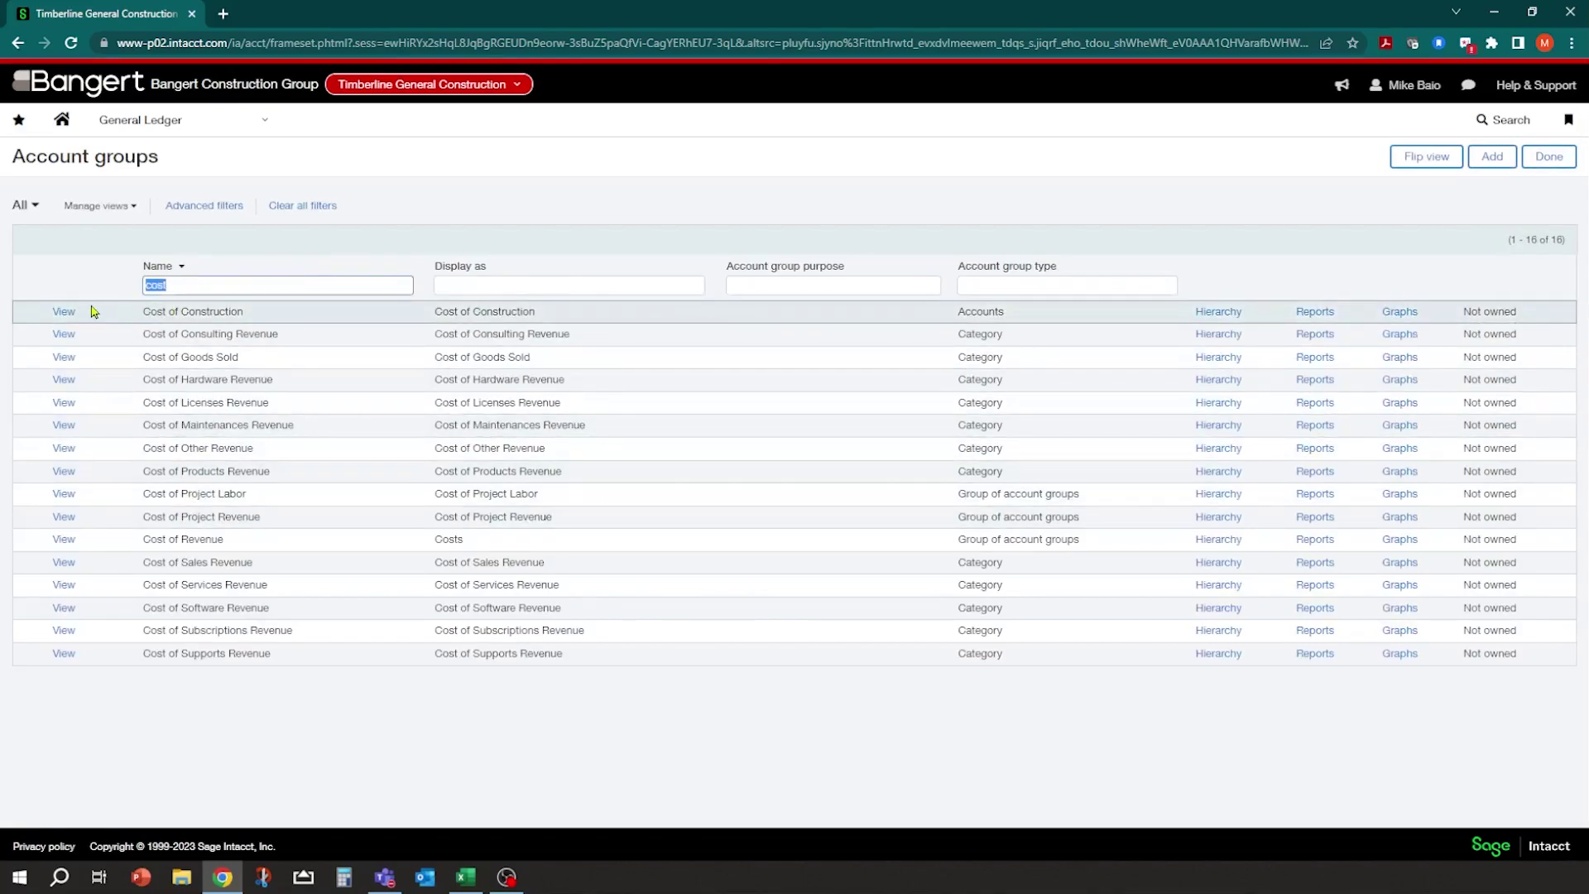
type("project")
key("Return")
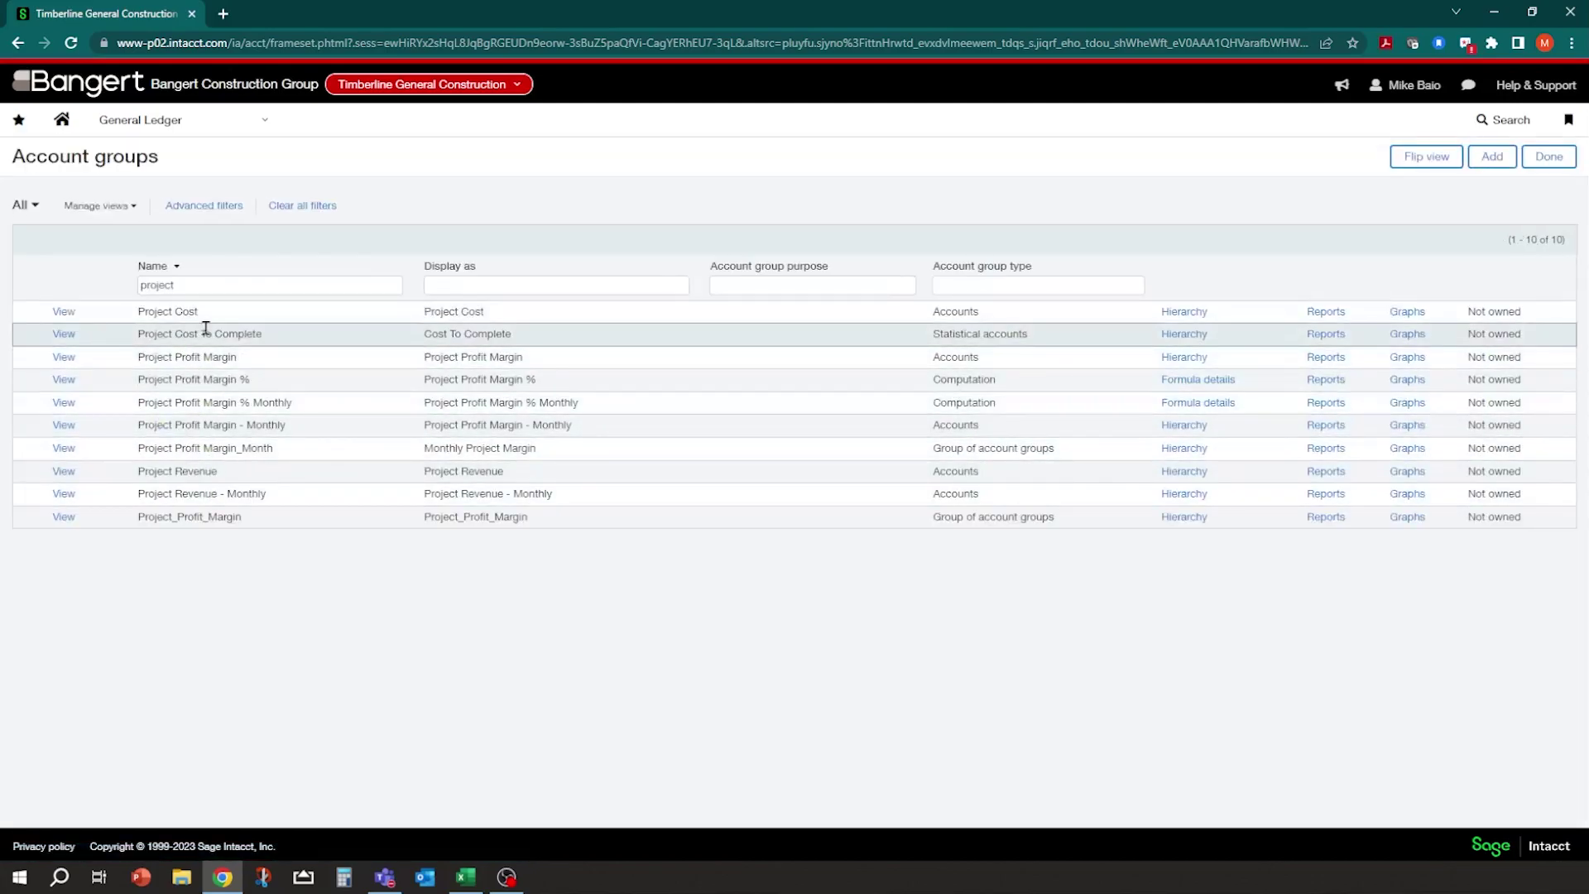
left_click_drag(933, 330, 1045, 343)
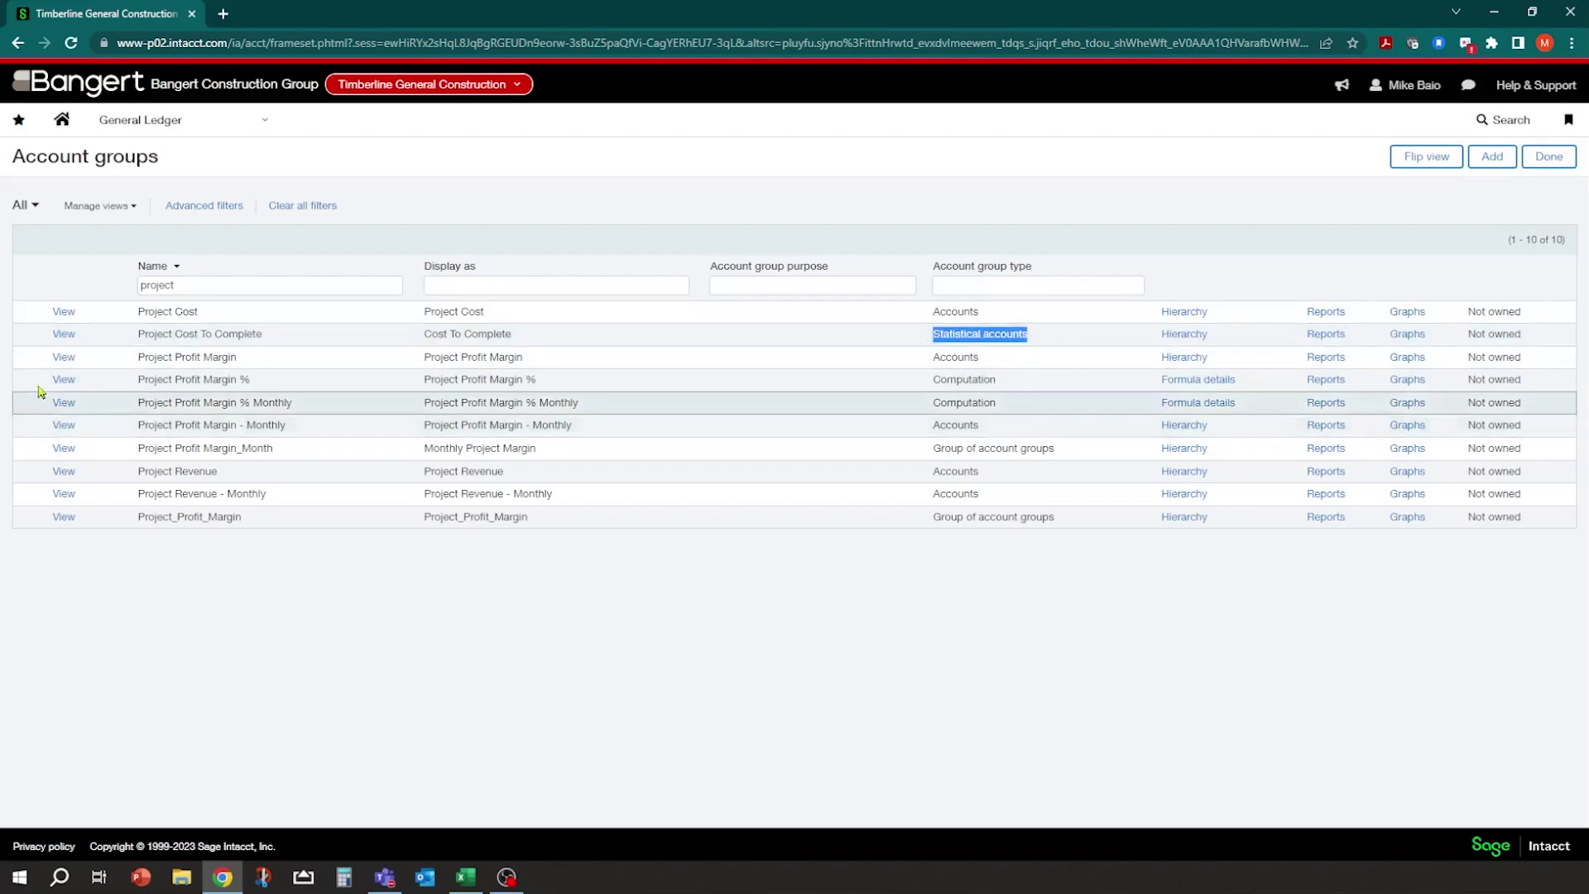
left_click(60, 334)
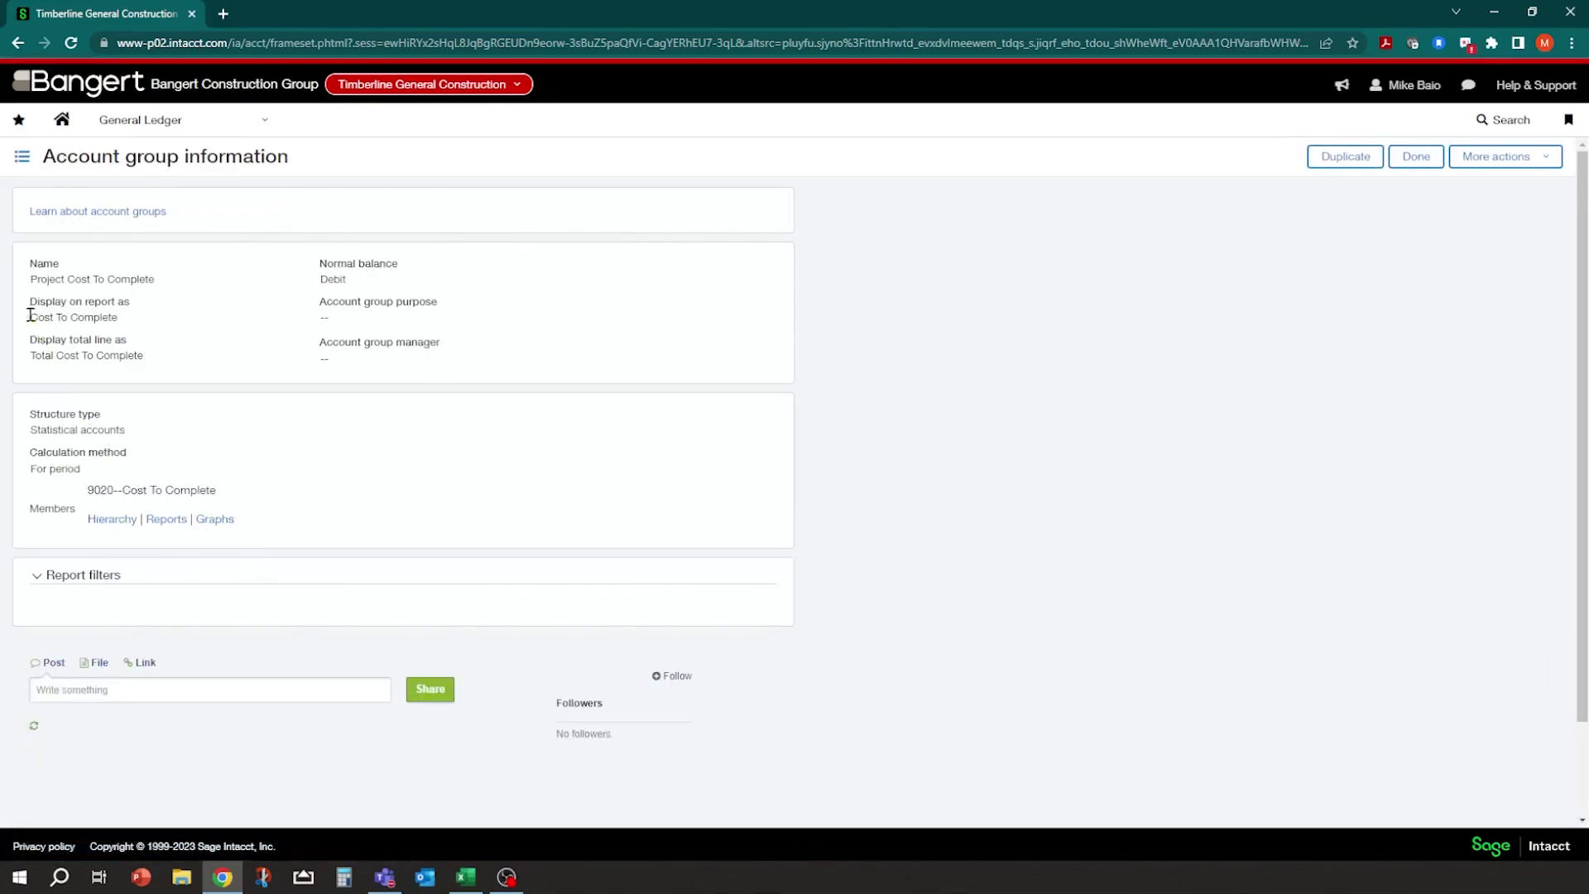
Check the group's Cost To Complete report display name, then bring up the General Ledger menu.
left_click_drag(31, 316, 117, 319)
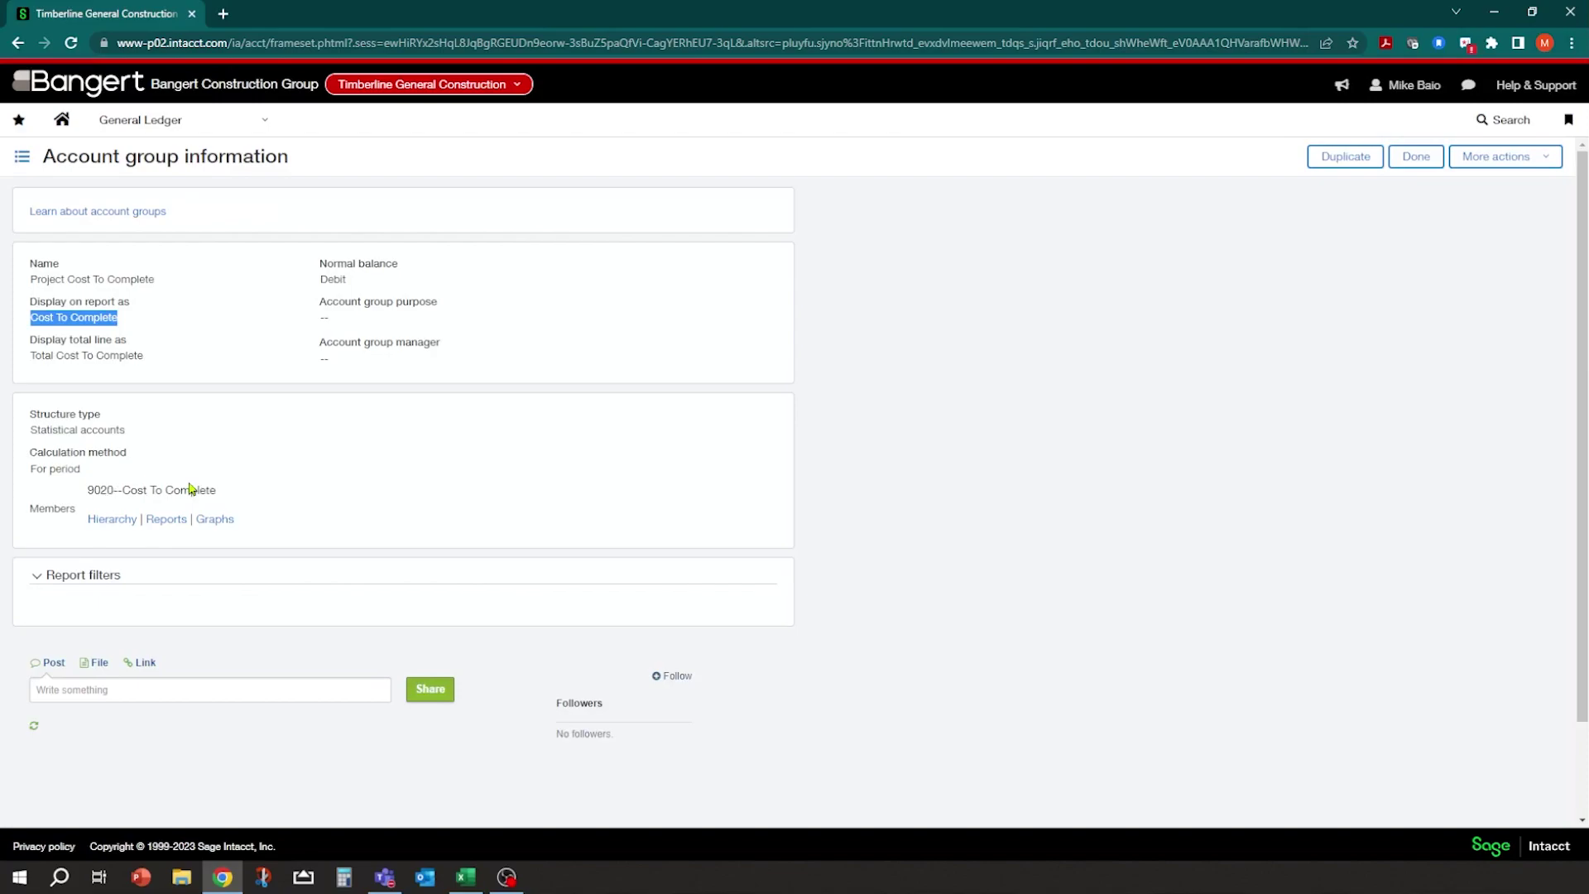
left_click(1096, 338)
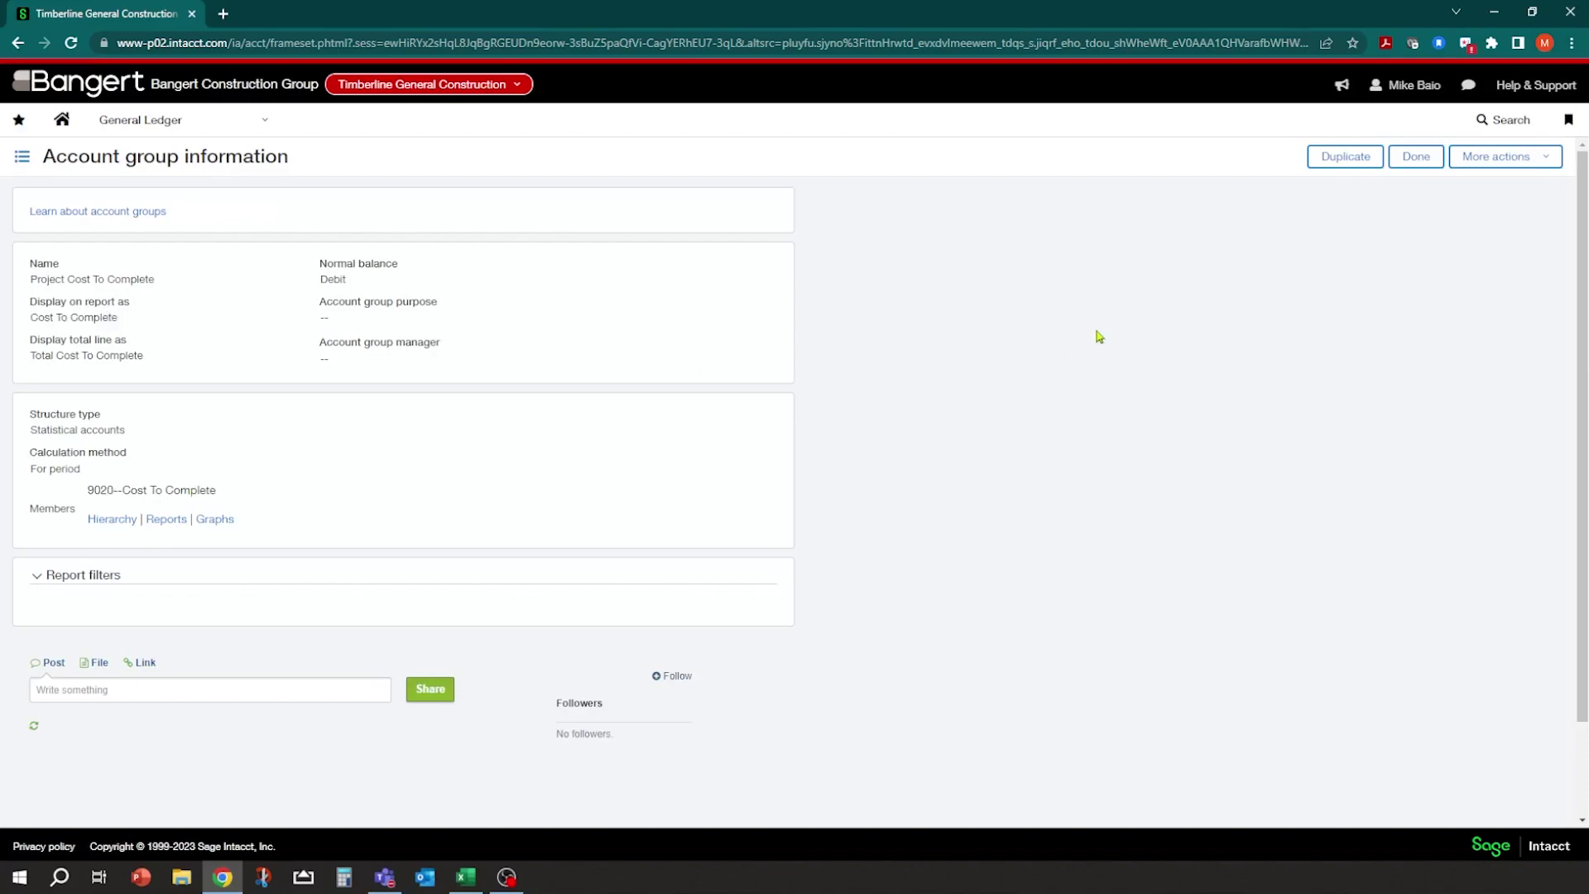
left_click(266, 120)
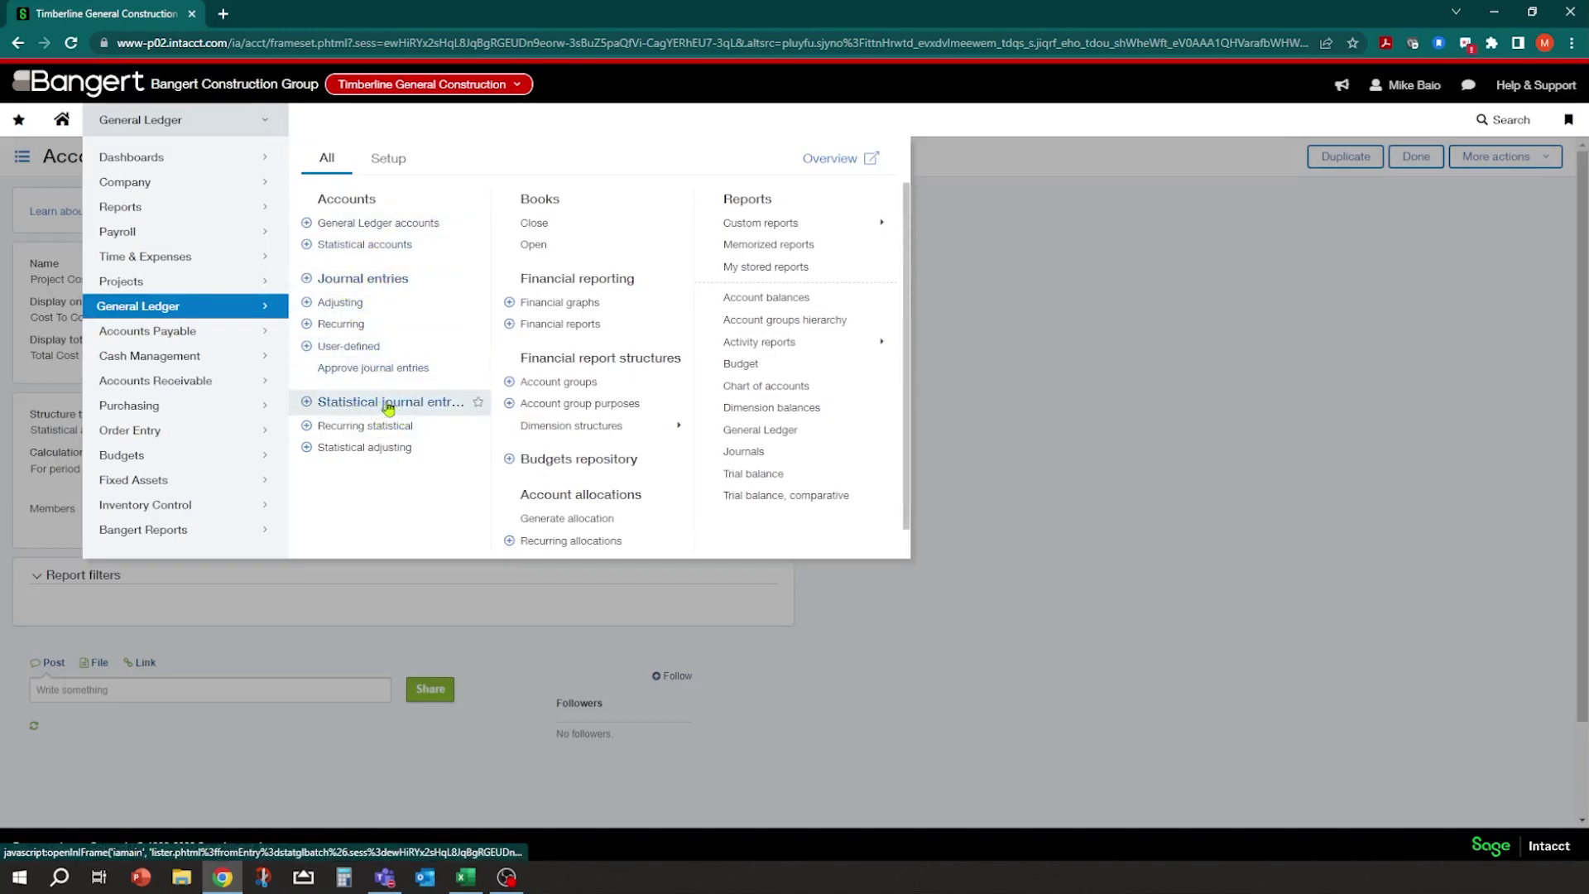
In the statistical journals list, find the Estimated Forecasts to Complete (FTC) journal and view its transactions.
left_click(387, 158)
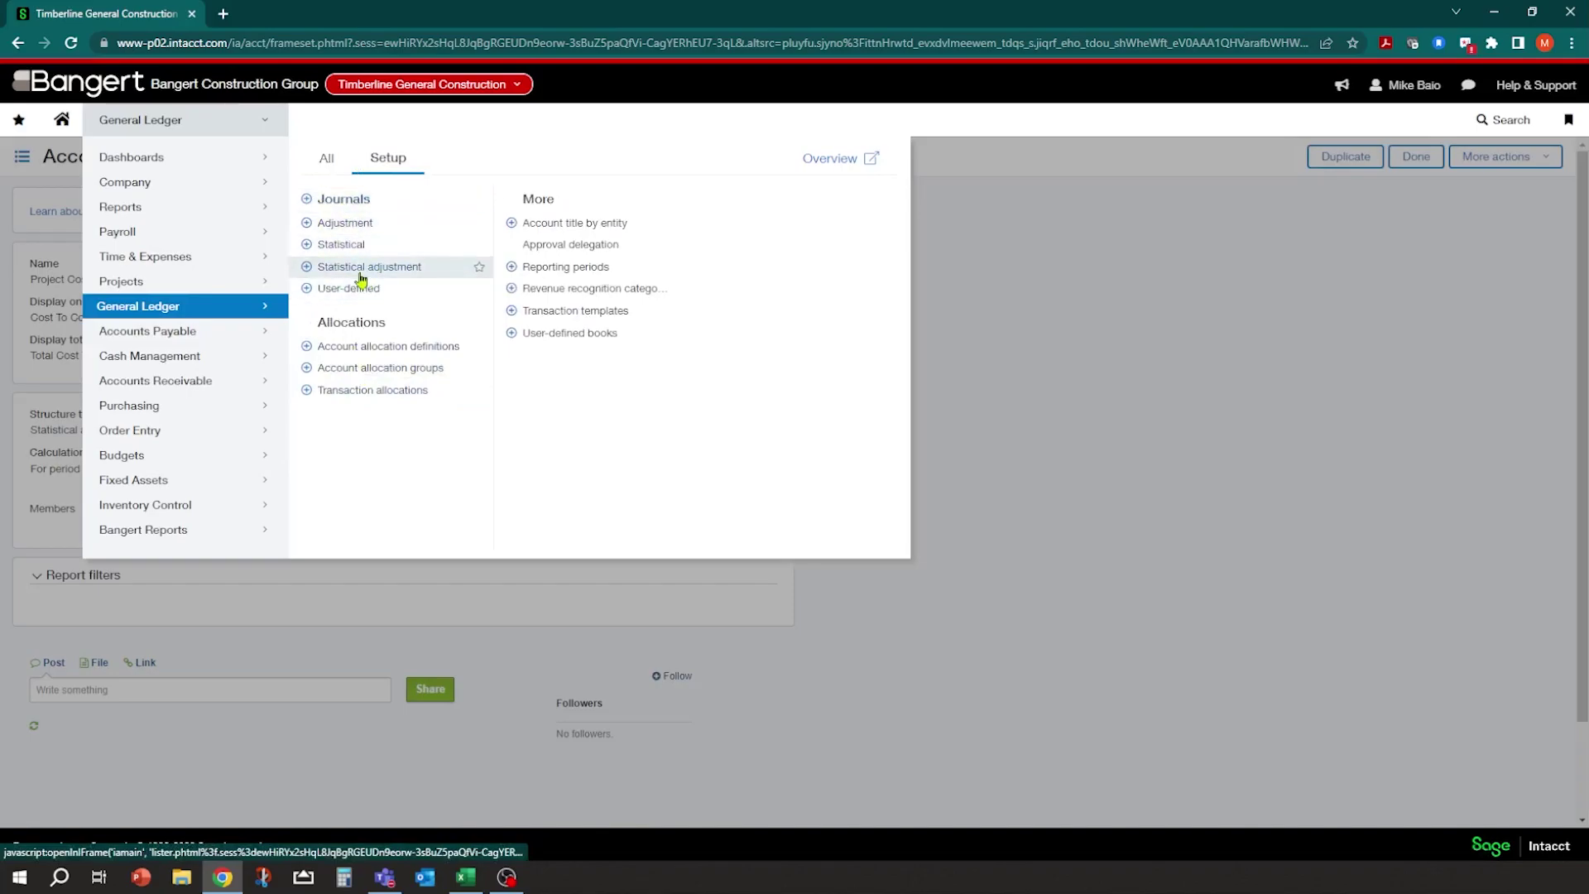
left_click(342, 245)
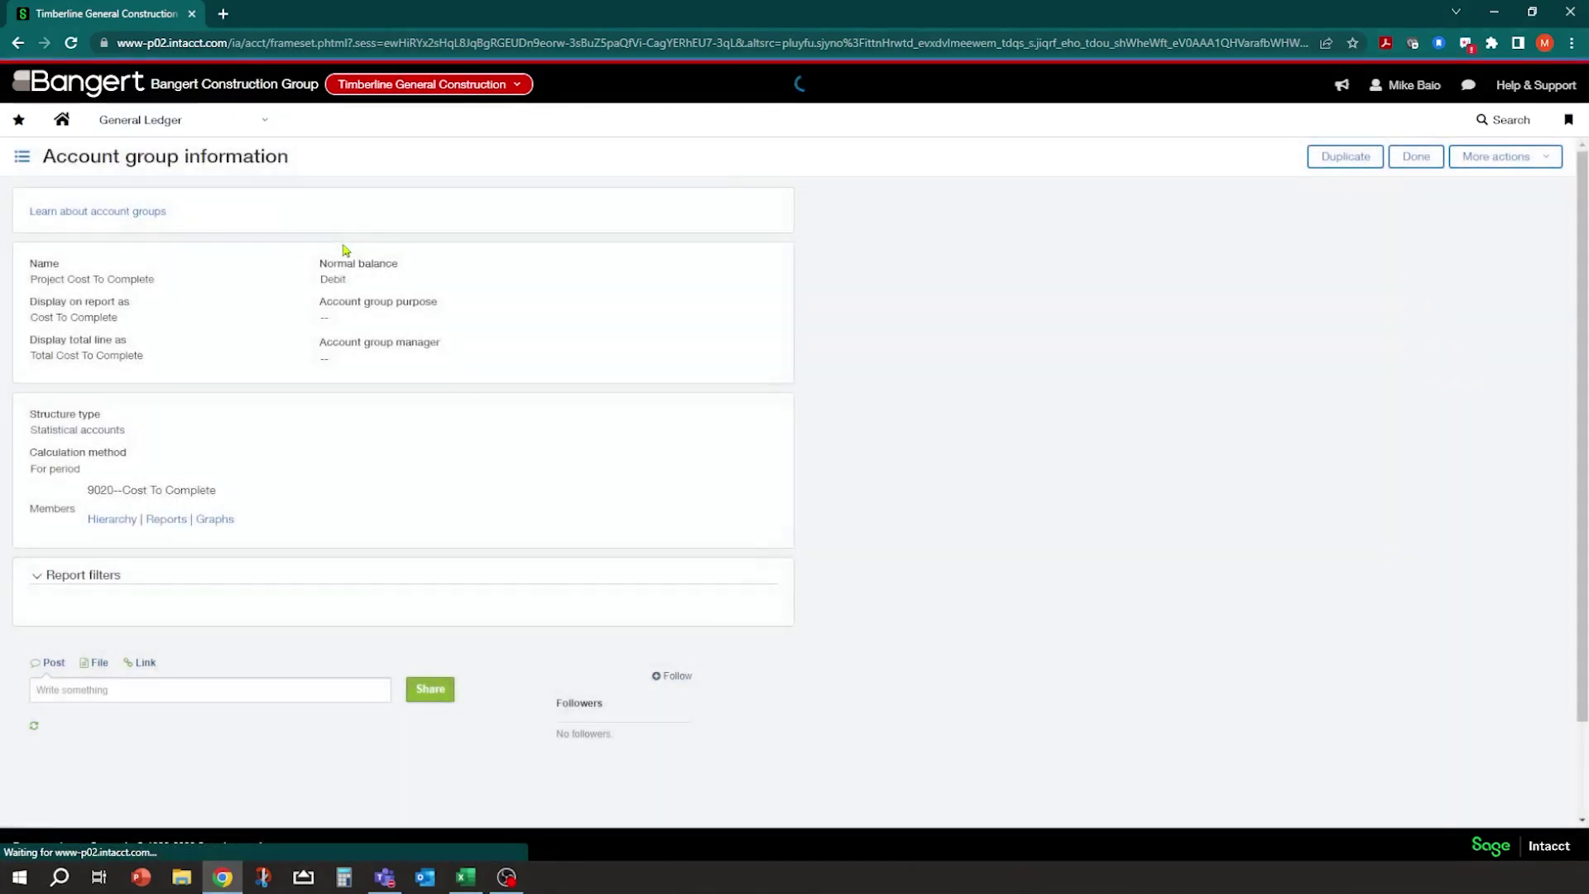
left_click_drag(191, 358, 363, 366)
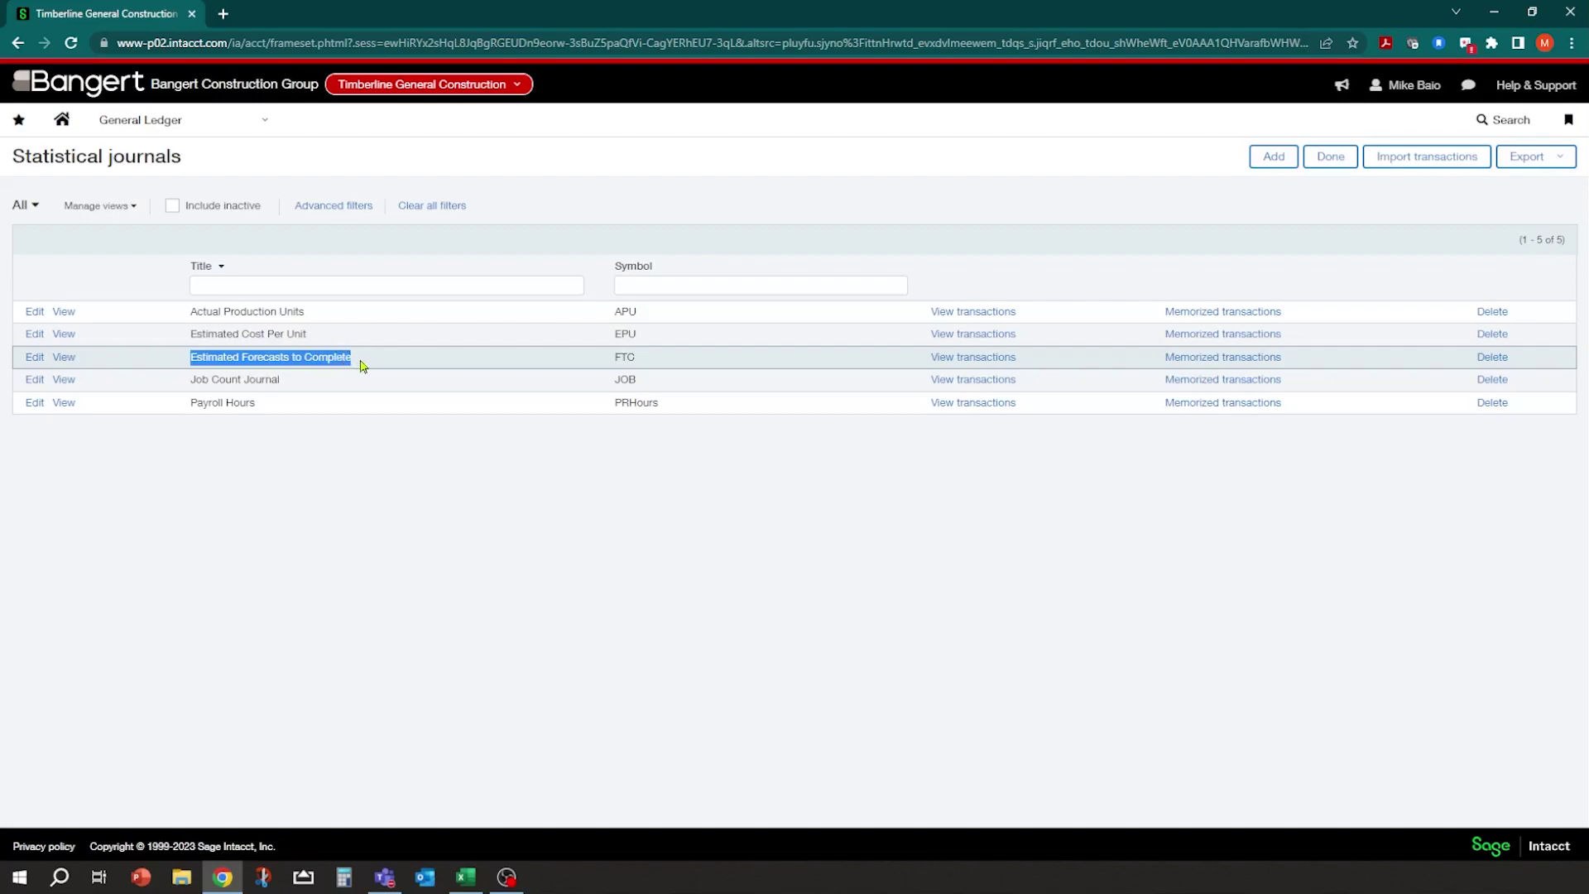
left_click(616, 362)
left_click_drag(616, 363, 644, 369)
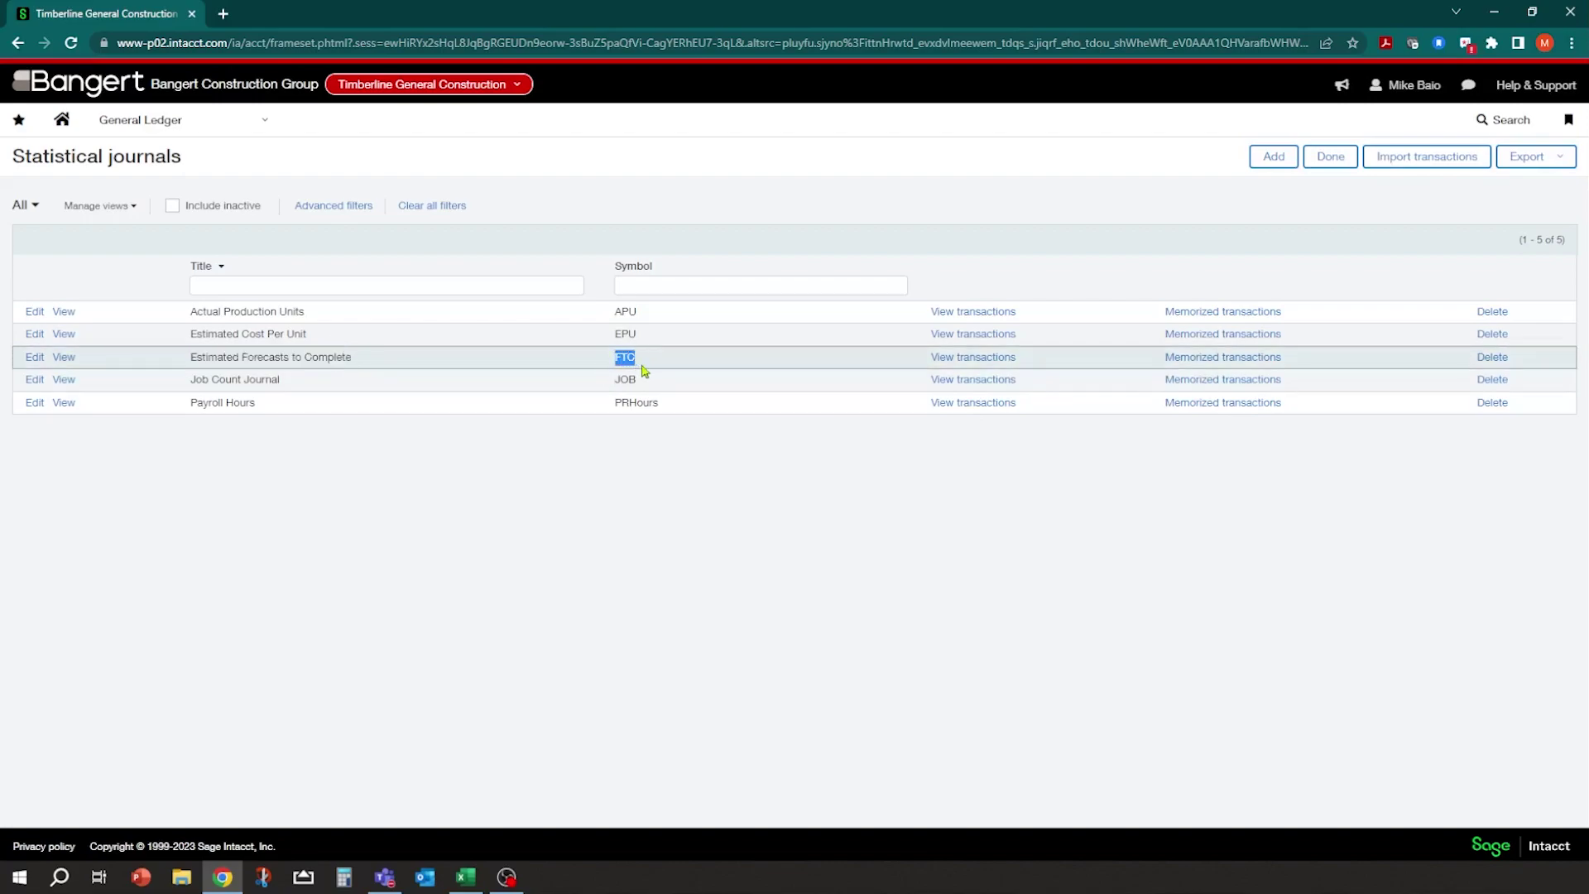
left_click(978, 361)
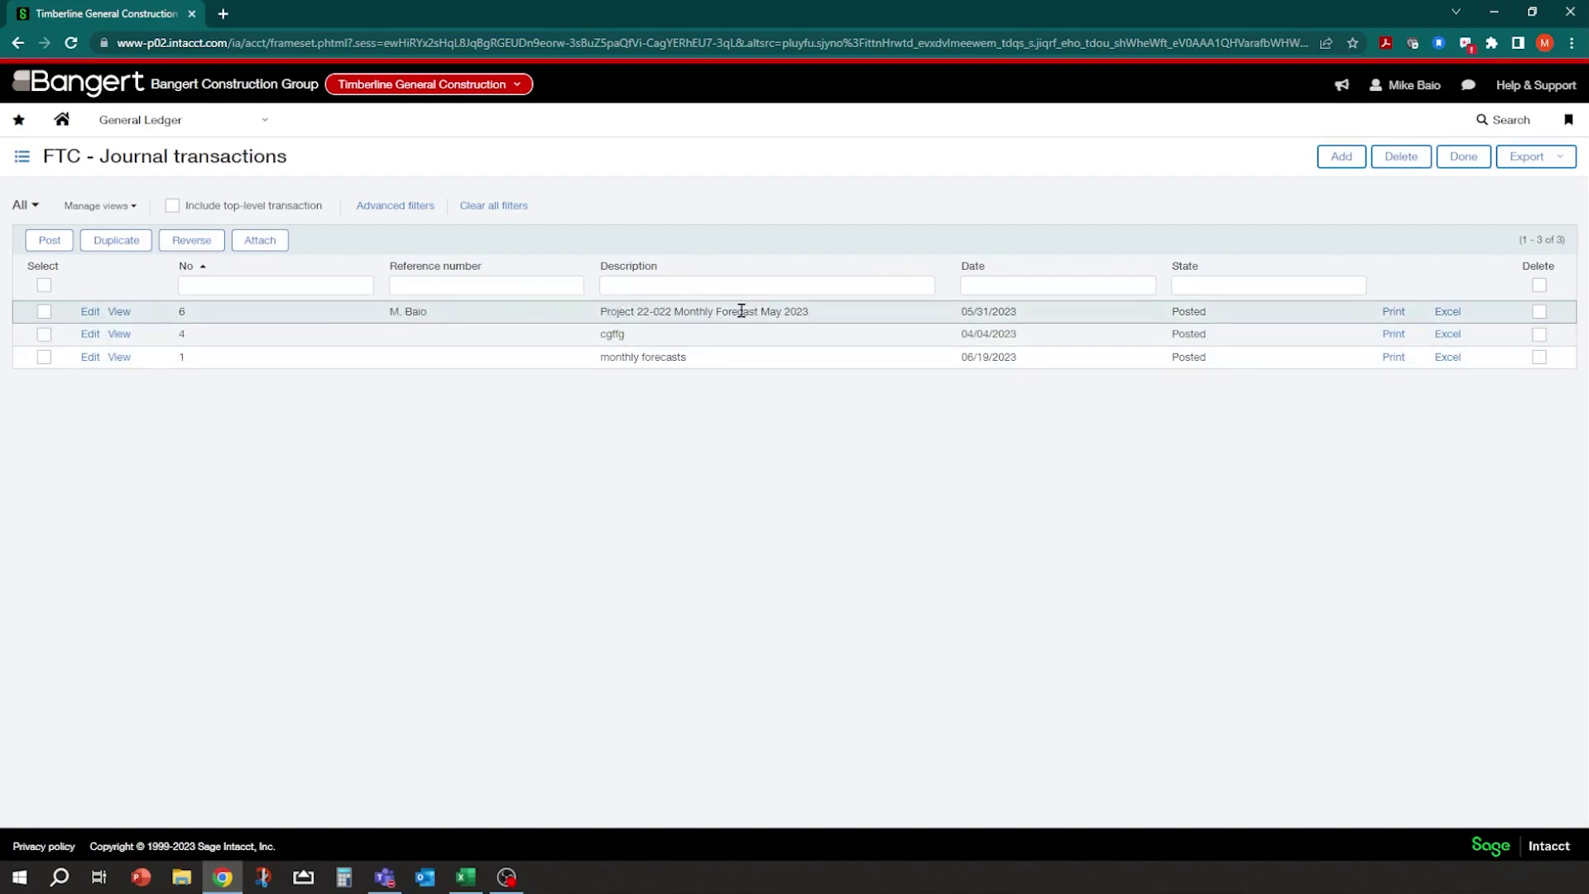
Add an FTC entry dated 06/19/2023 described 'Projected CTC for 22-022 as of June 2023', leaving comment and attachment empty.
left_click(1341, 157)
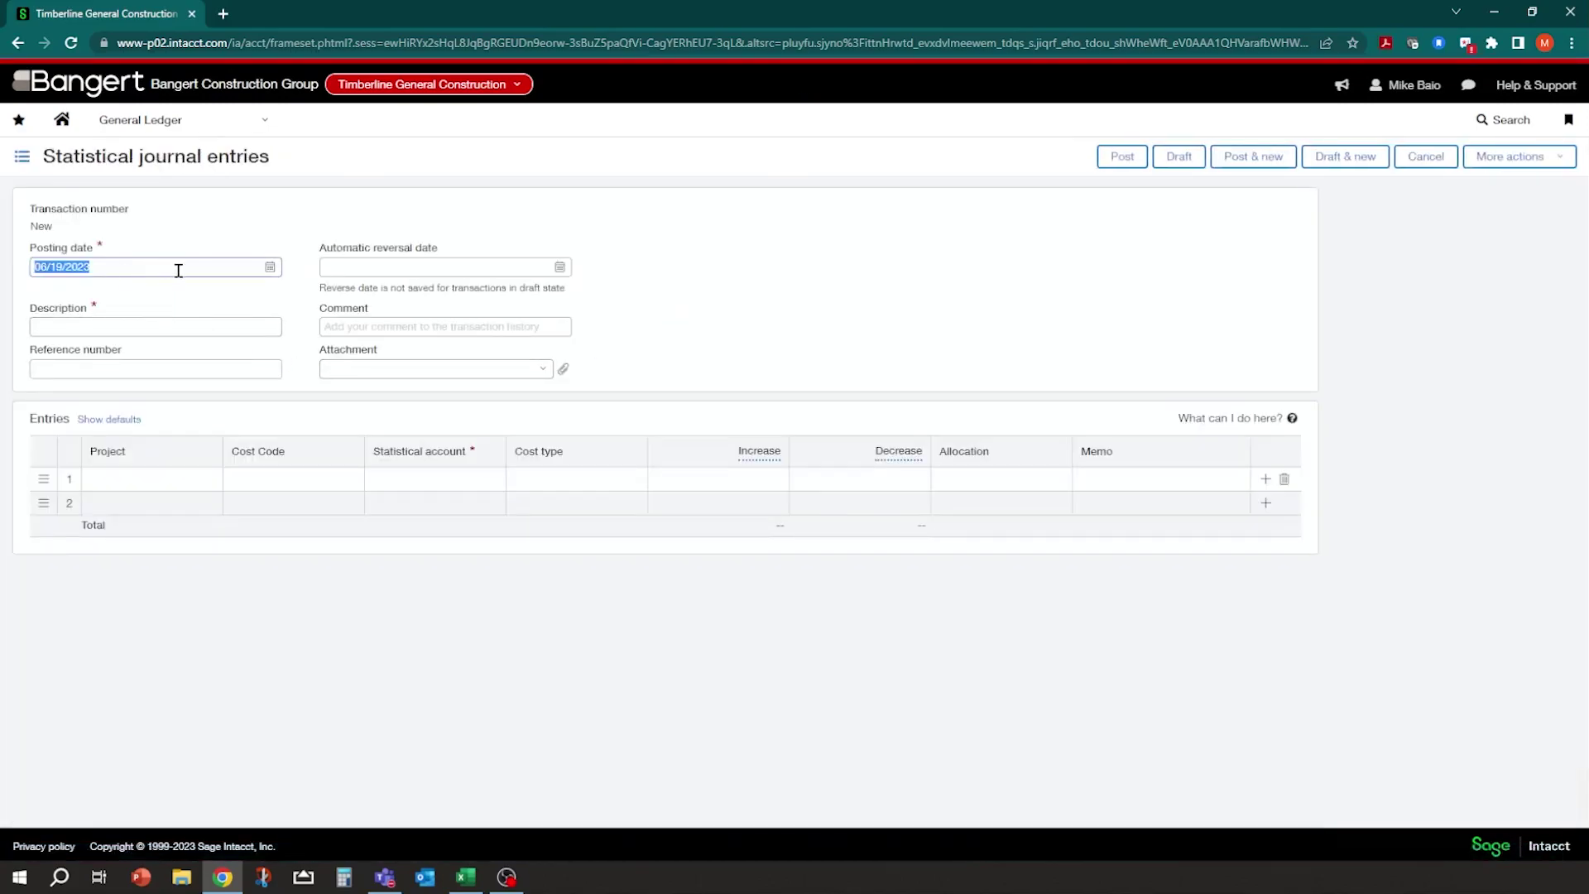
left_click(55, 267)
left_click(145, 325)
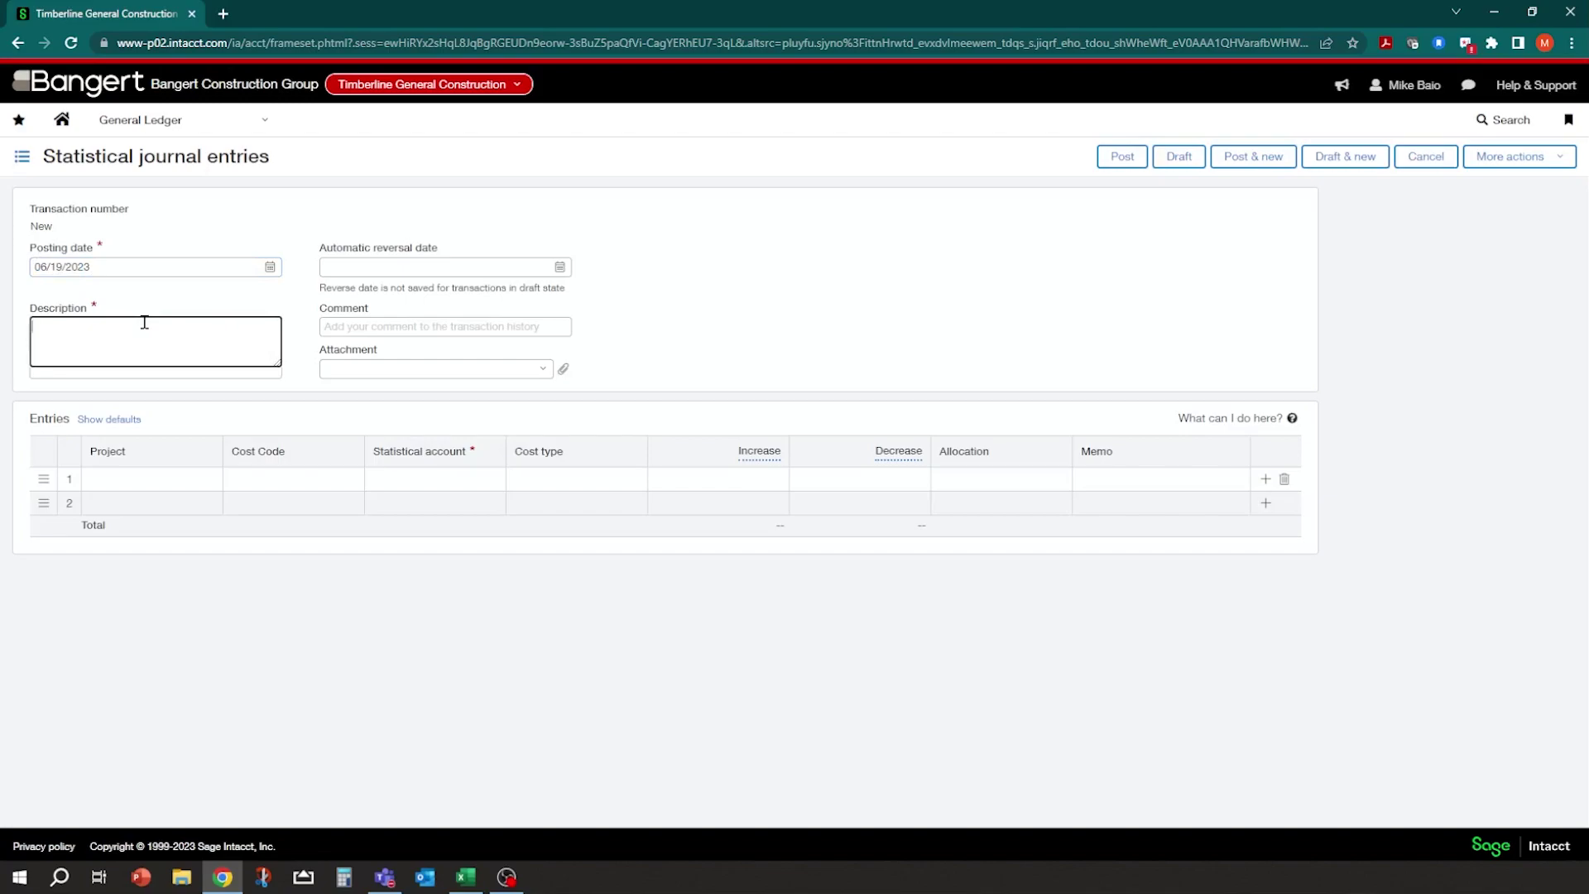
type("Projected CTC for 22-022 as of June 2023")
left_click(422, 323)
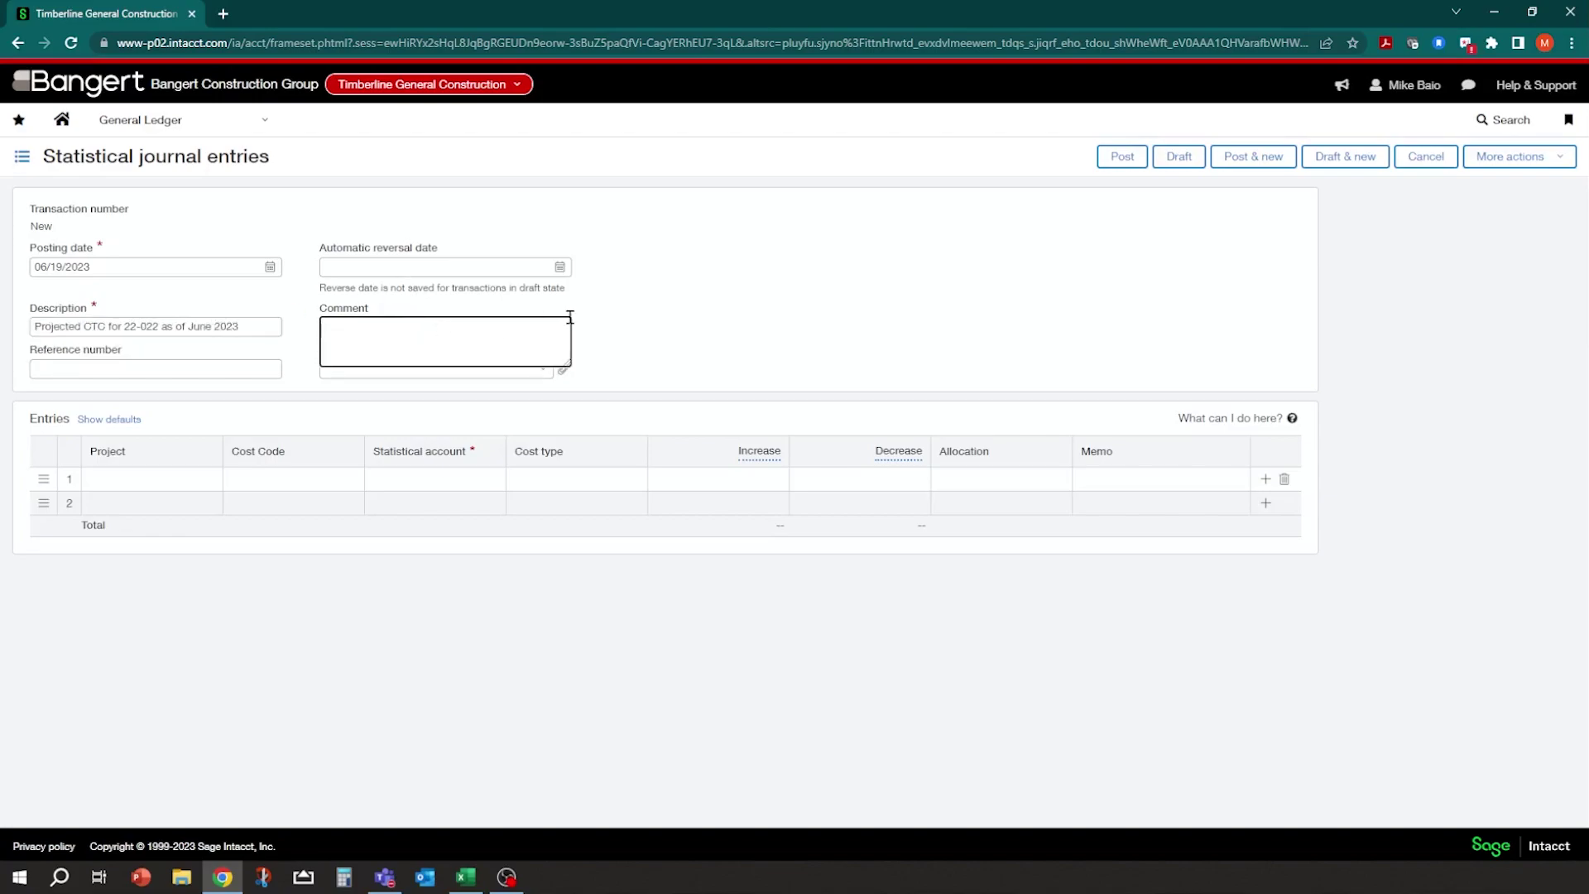
left_click(681, 294)
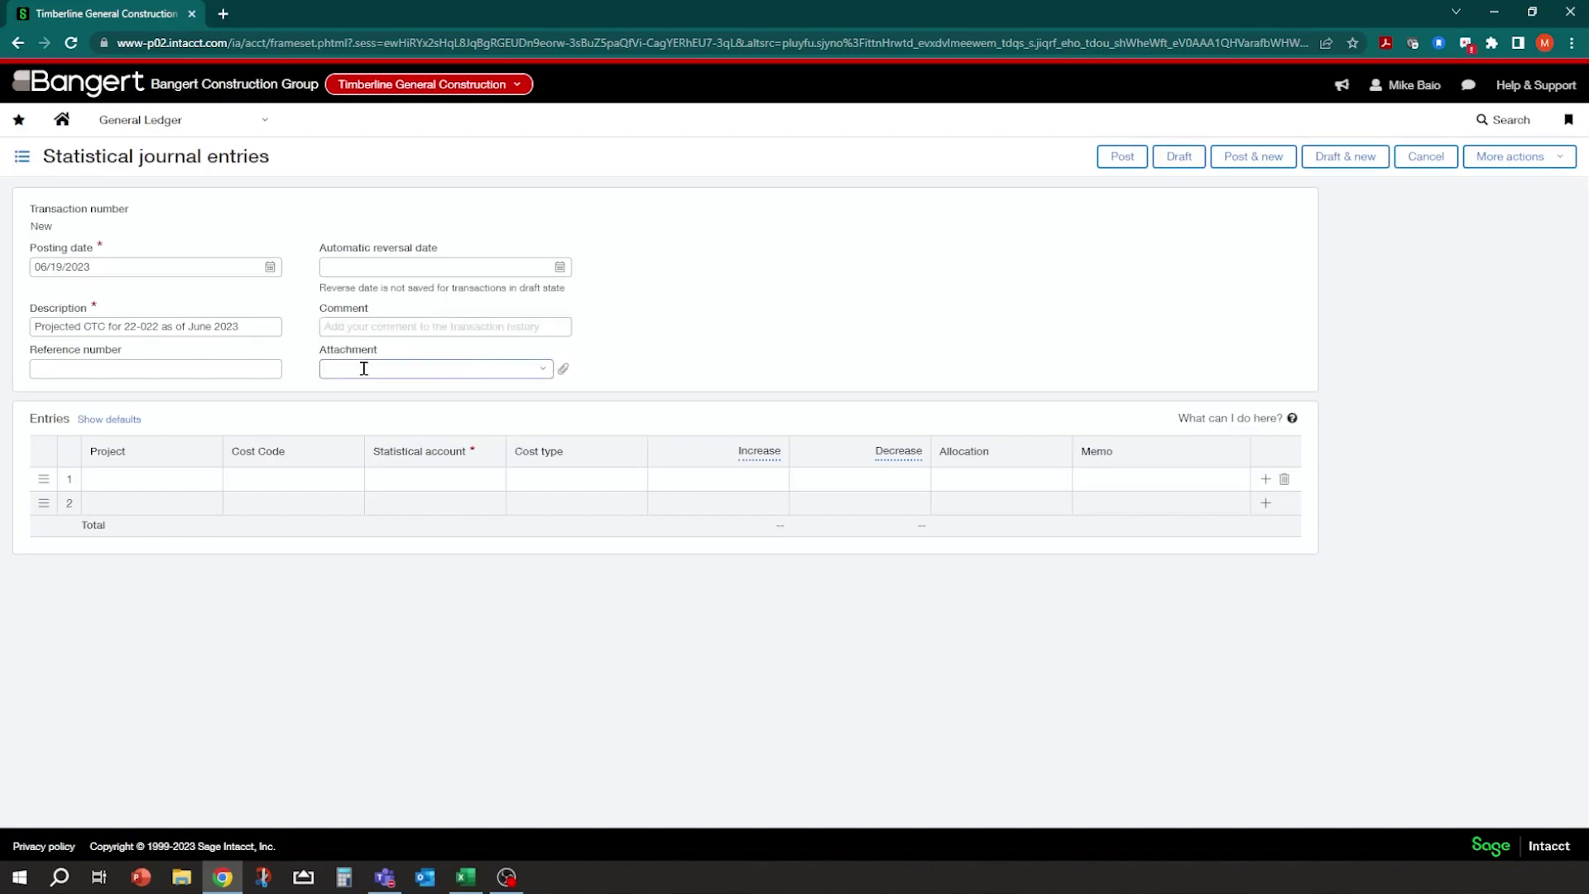
left_click(330, 366)
left_click(766, 273)
left_click(178, 480)
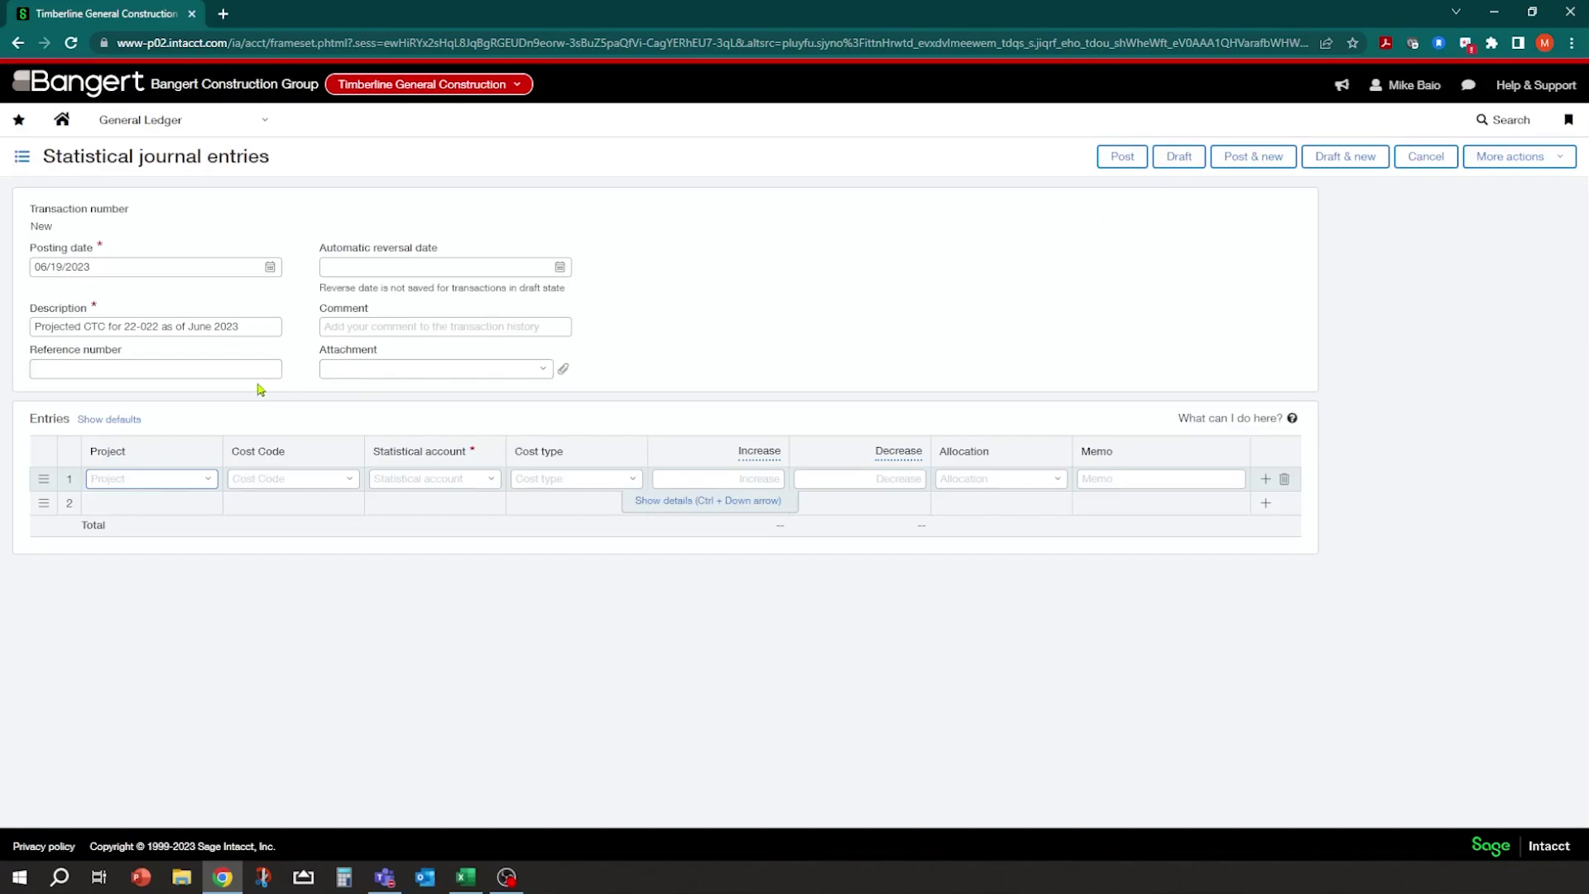
Set line 1's project to 22-022 and its cost code to G01-040--Coordination.
left_click(211, 484)
scroll(196, 624, "down", 4)
left_click(128, 636)
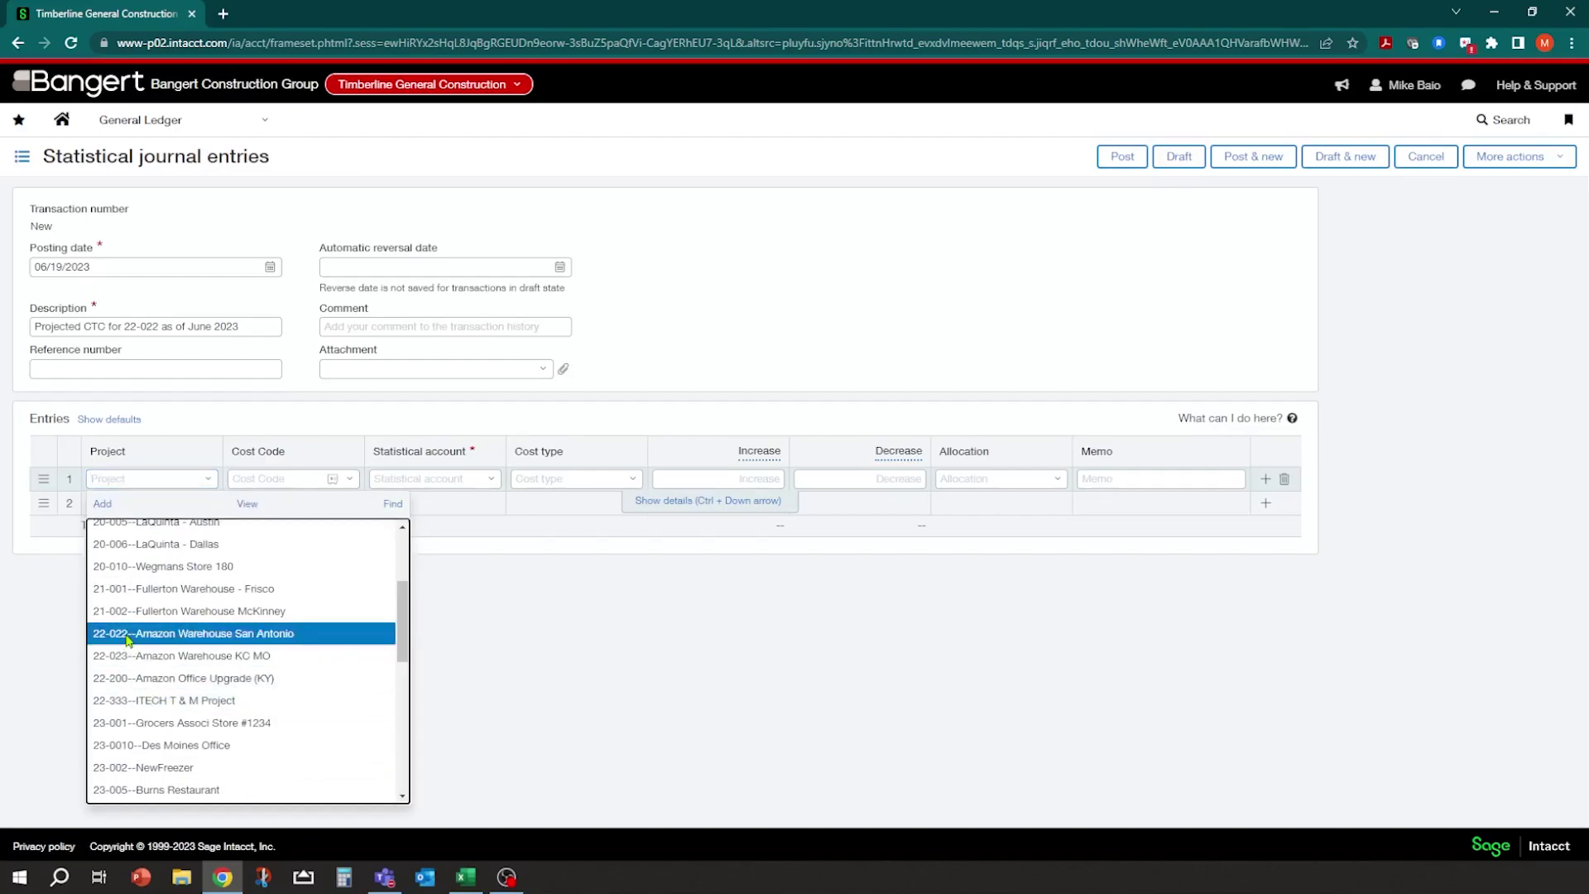
left_click(349, 479)
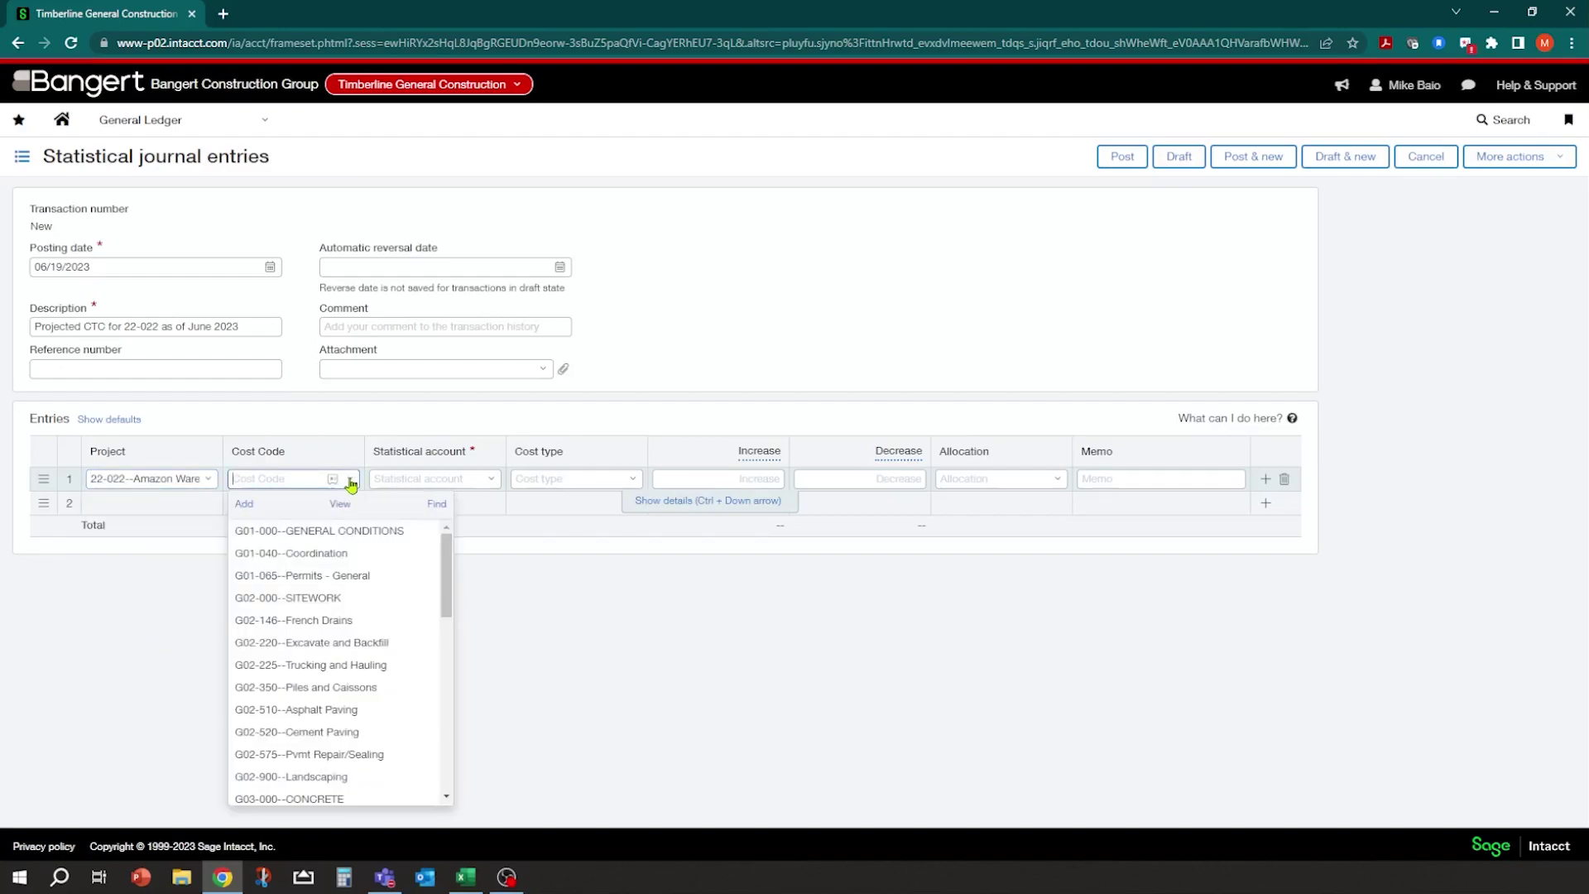
left_click(337, 551)
key("Tab")
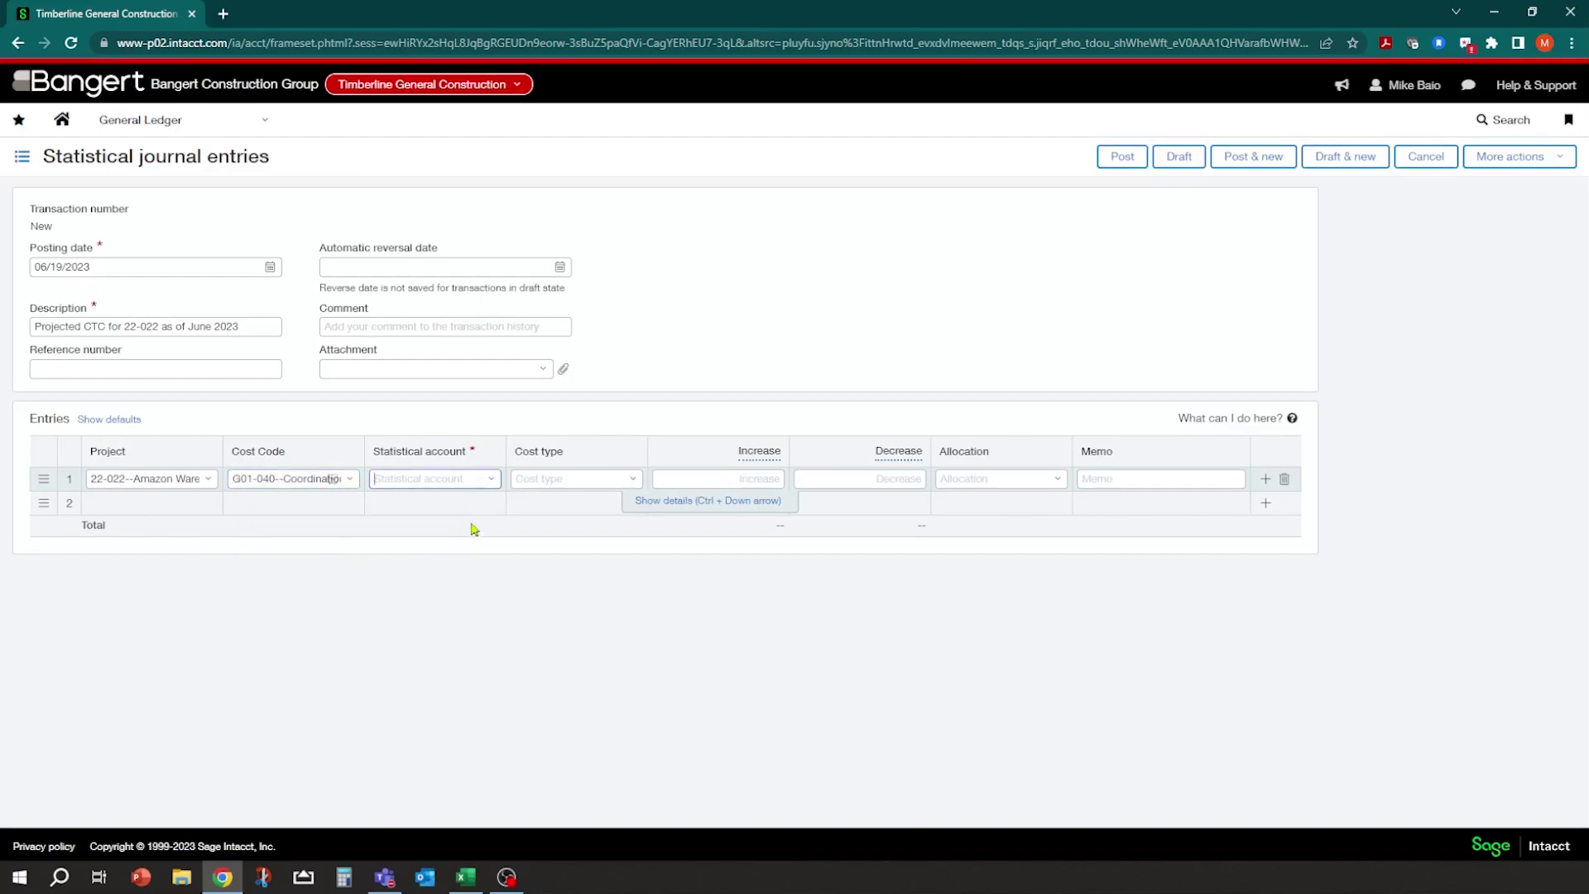
Set line 1's statistical account to 9020--Cost To Complete, leaving cost type blank.
left_click(492, 482)
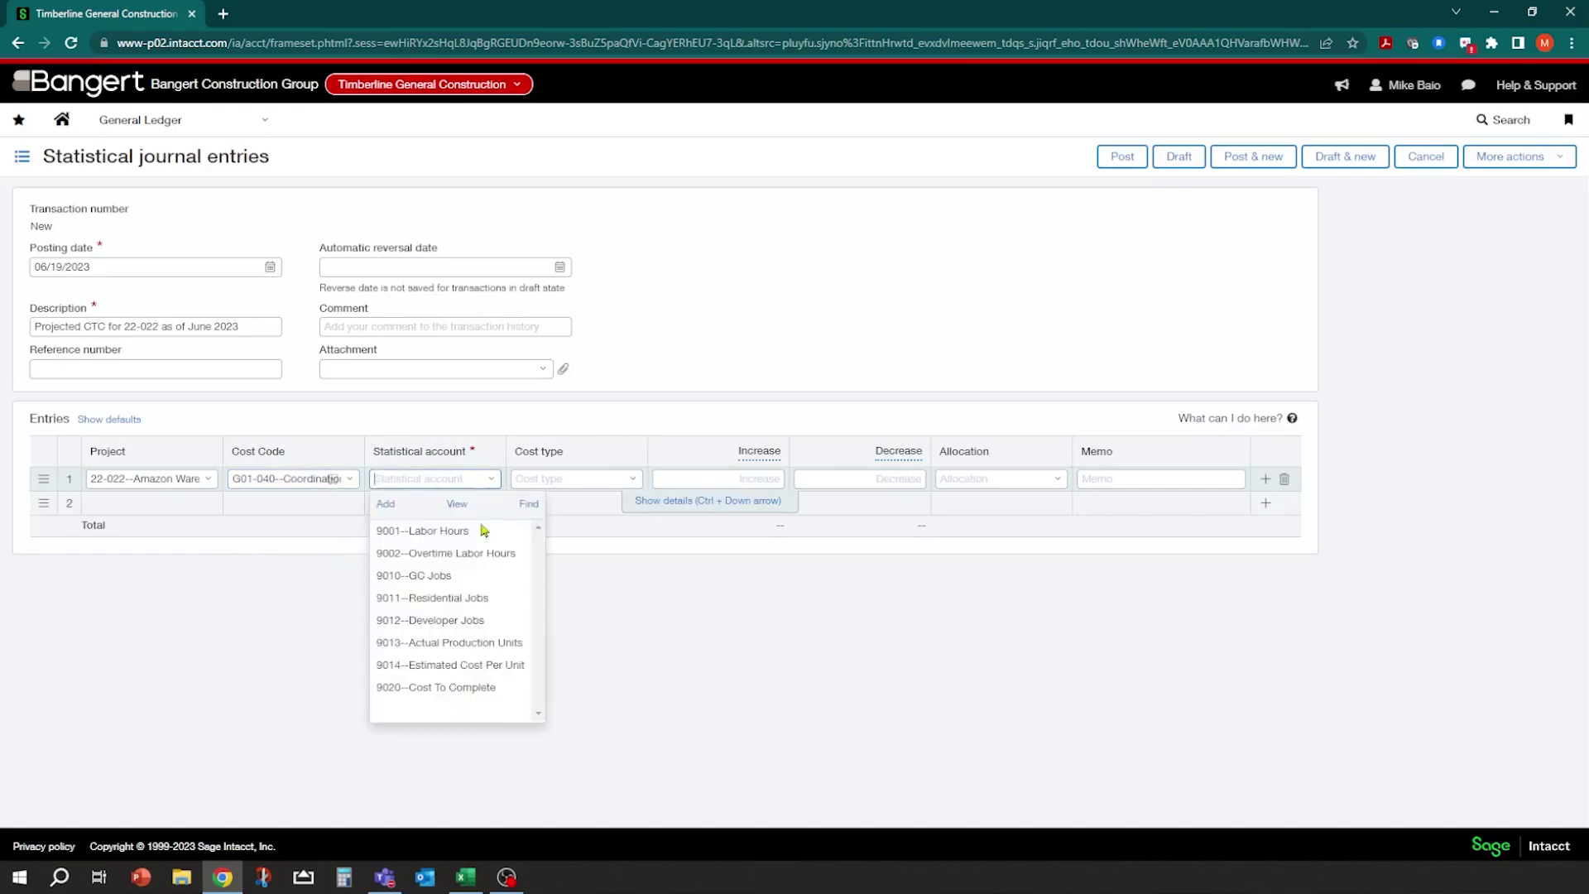
left_click(408, 689)
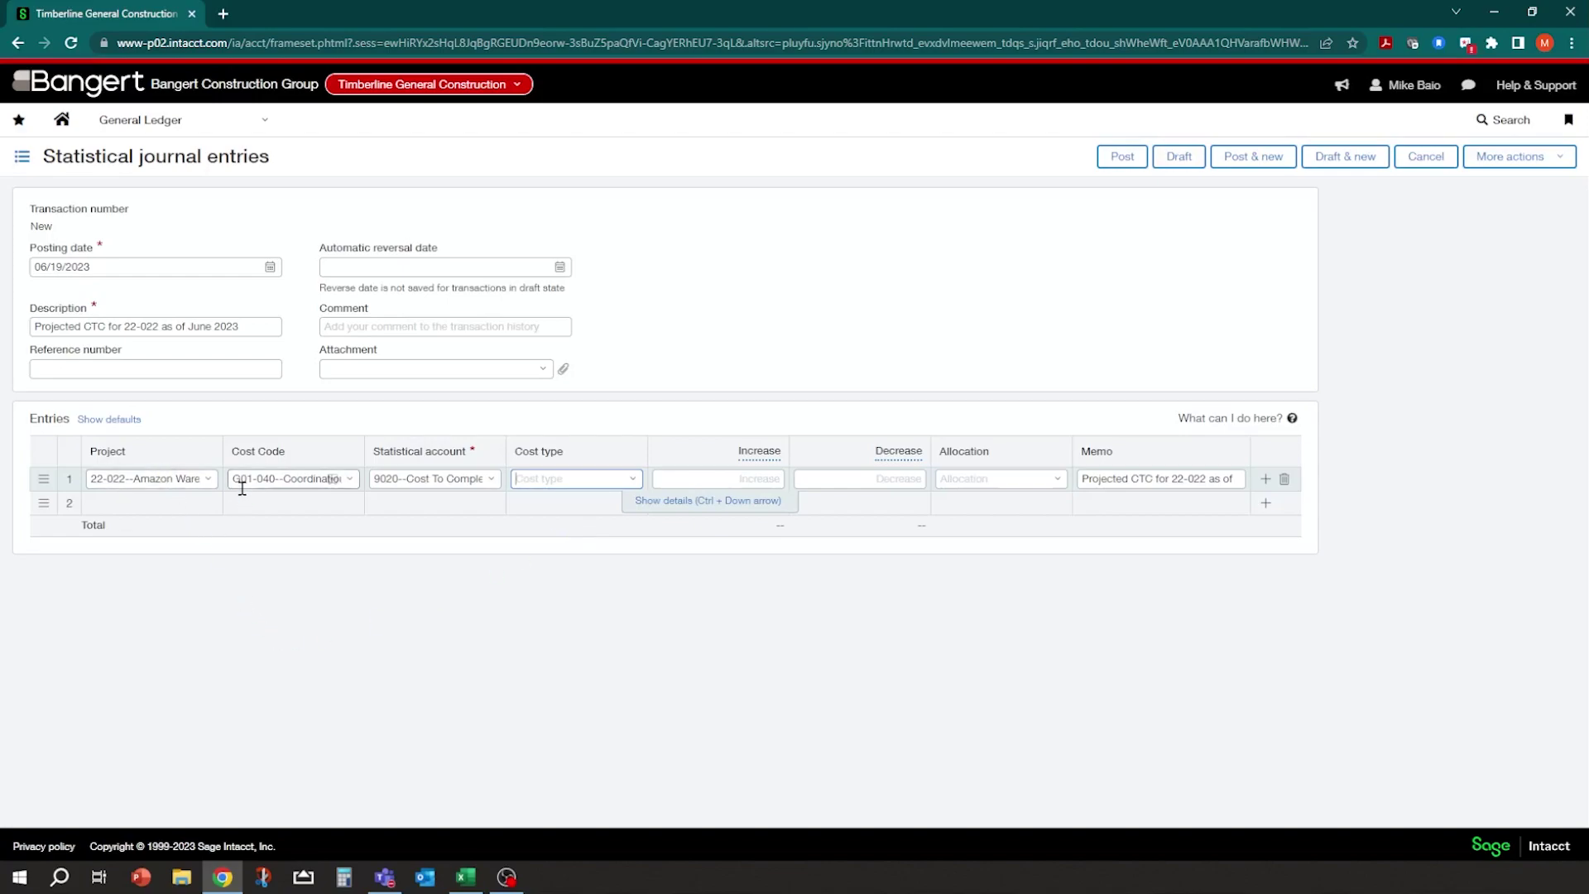
left_click(634, 480)
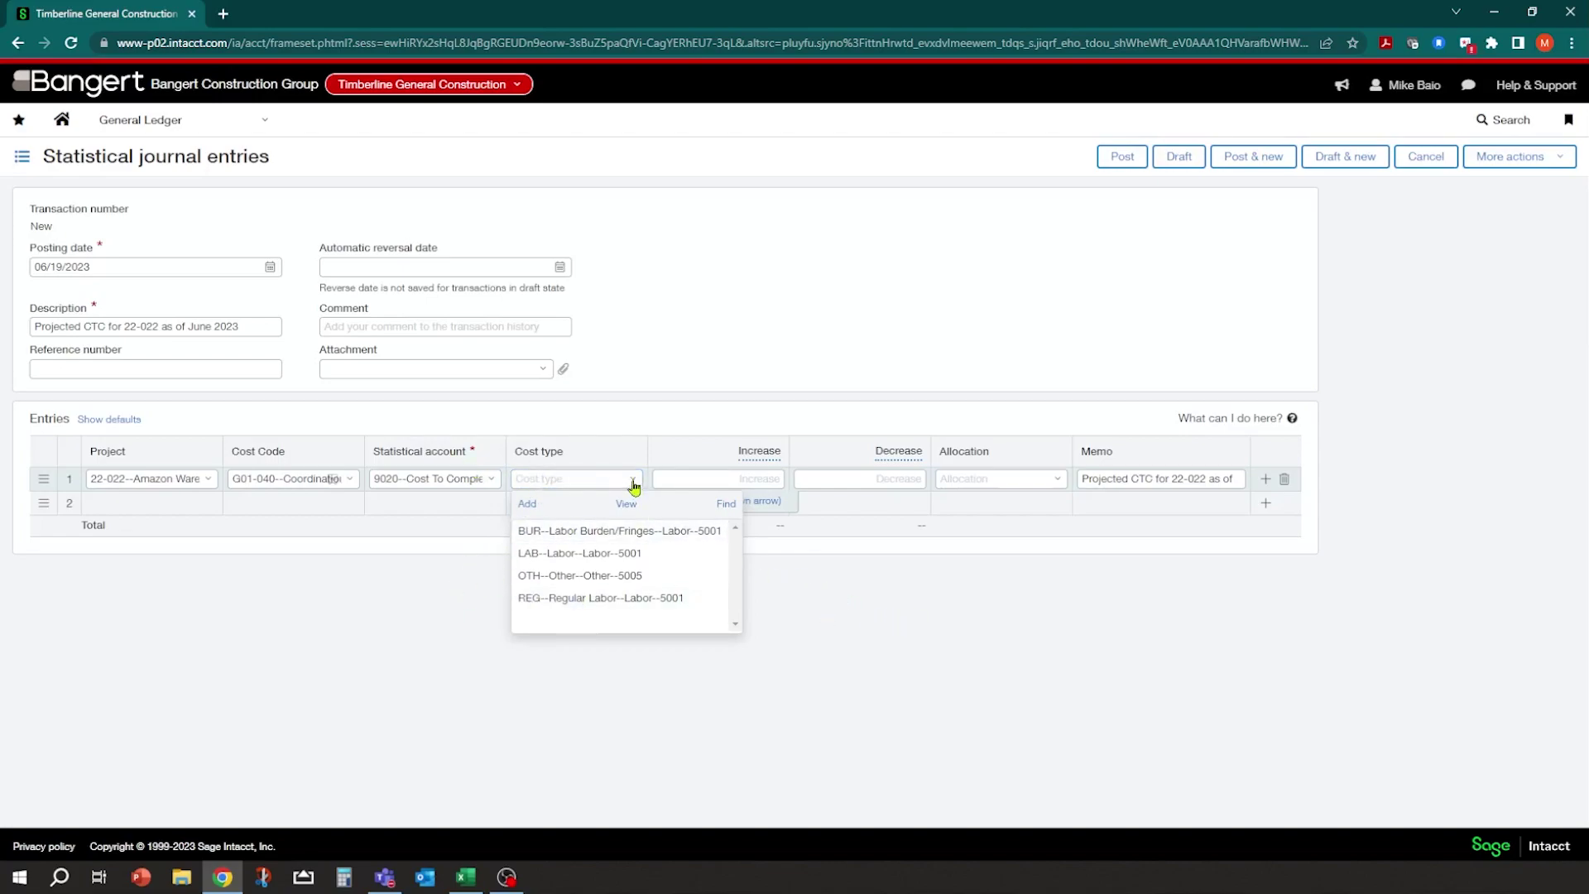
left_click(750, 477)
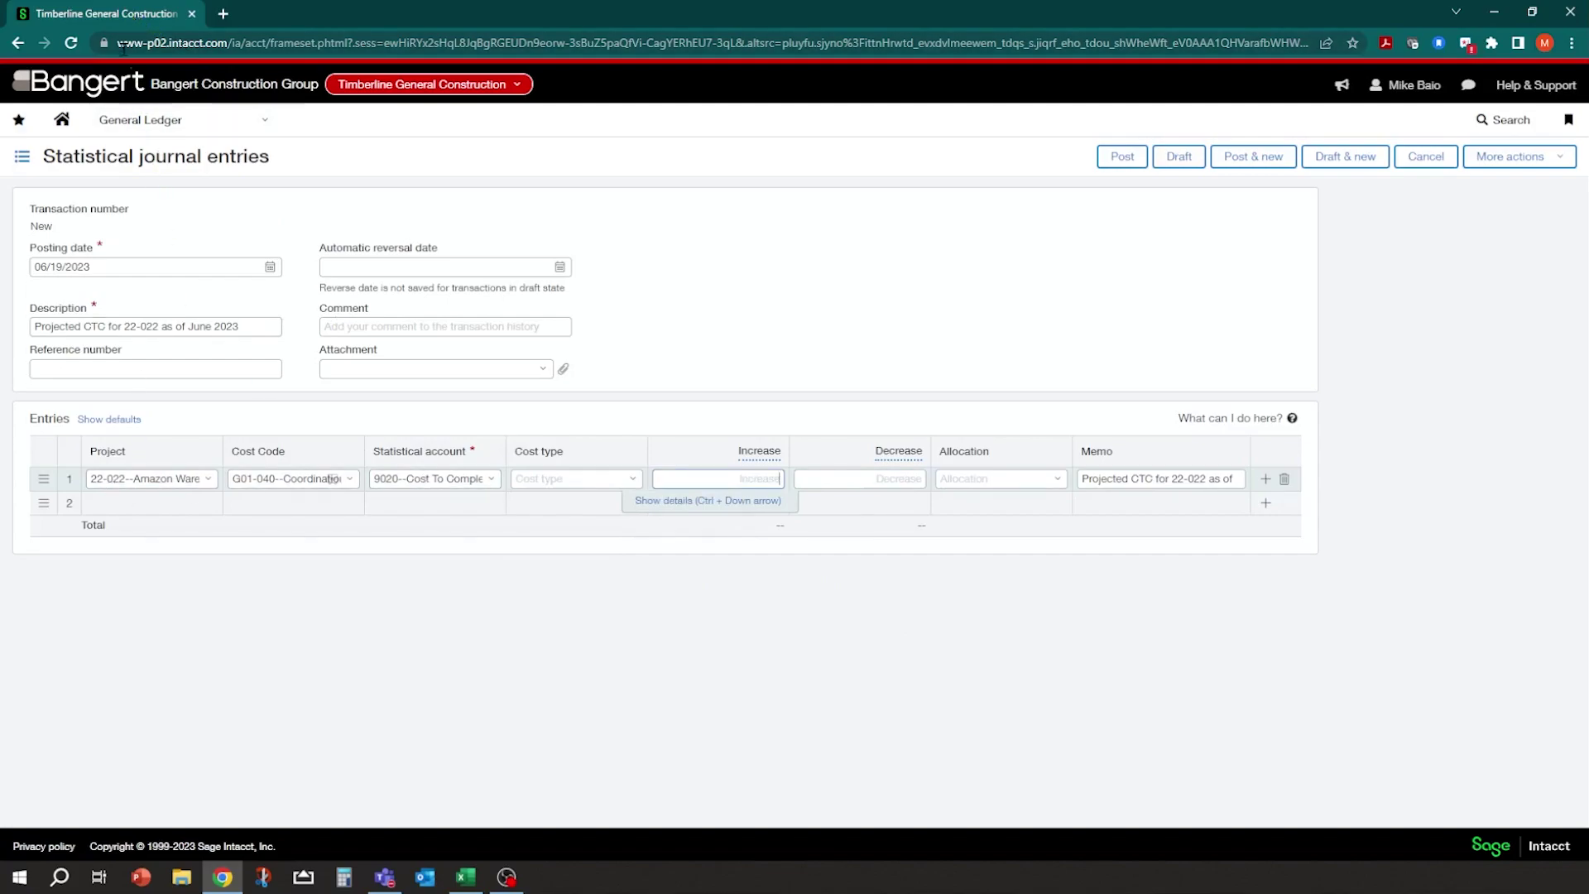
Duplicate the current tab and switch the copy to the top-level company.
right_click(120, 13)
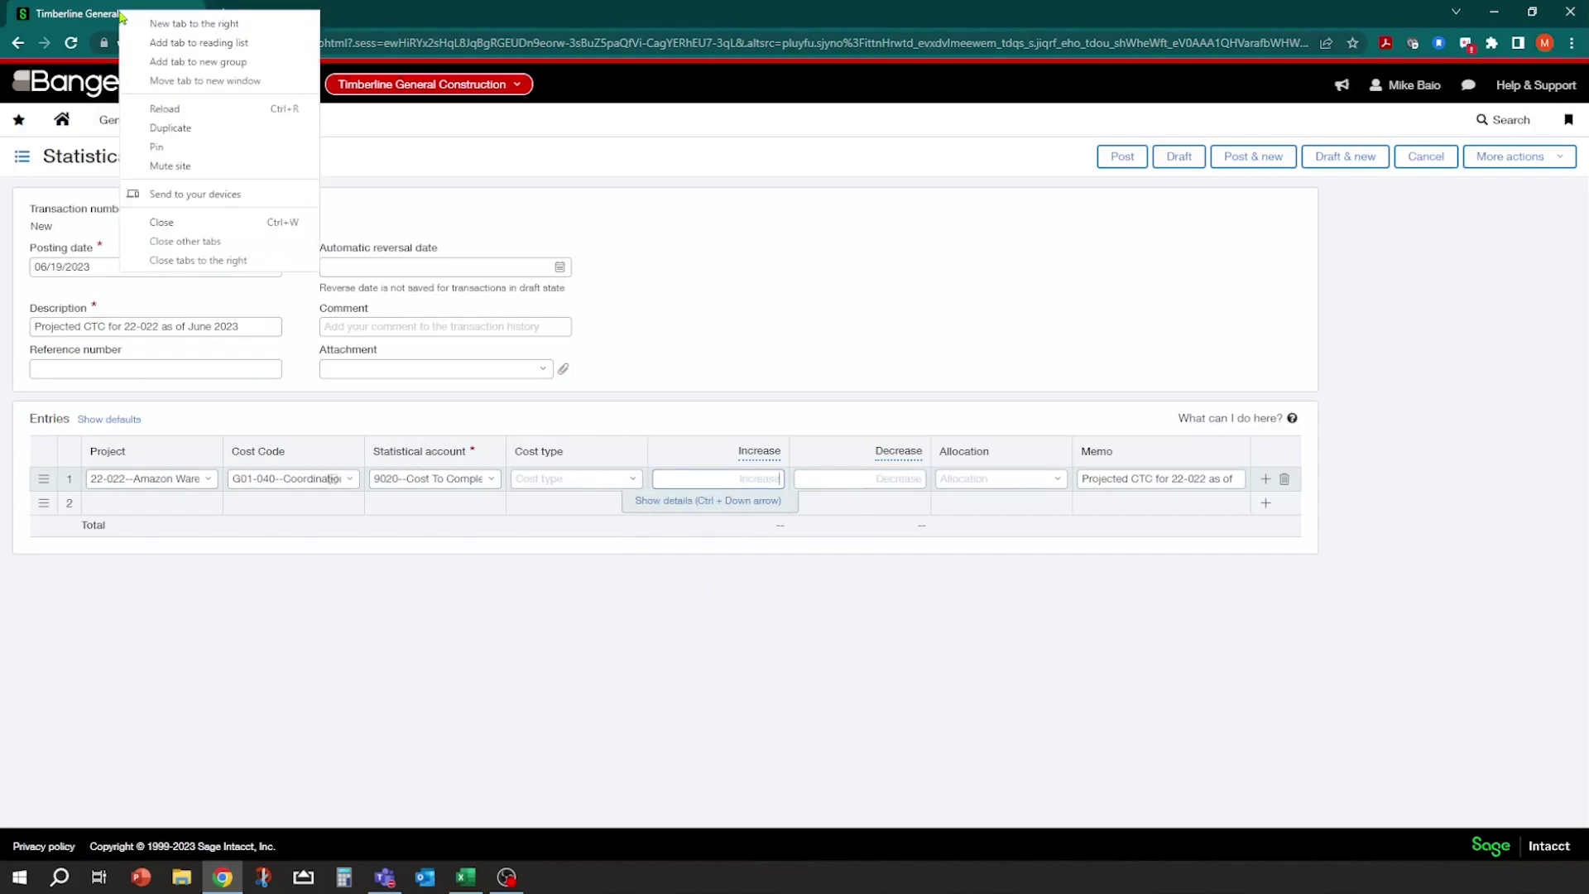
left_click(178, 130)
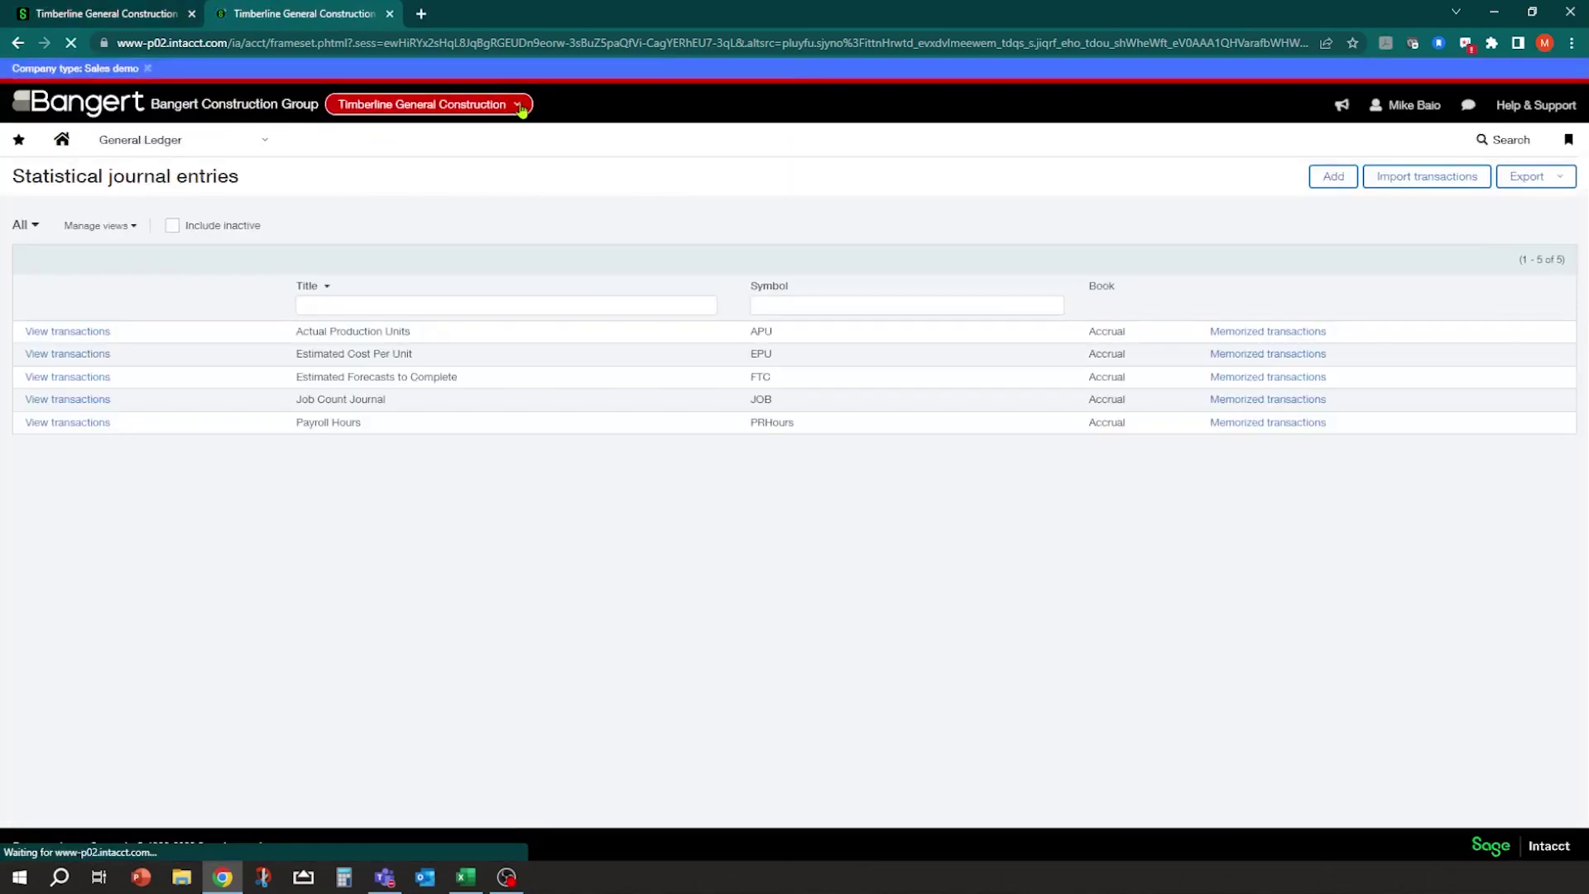
left_click(523, 111)
left_click(404, 142)
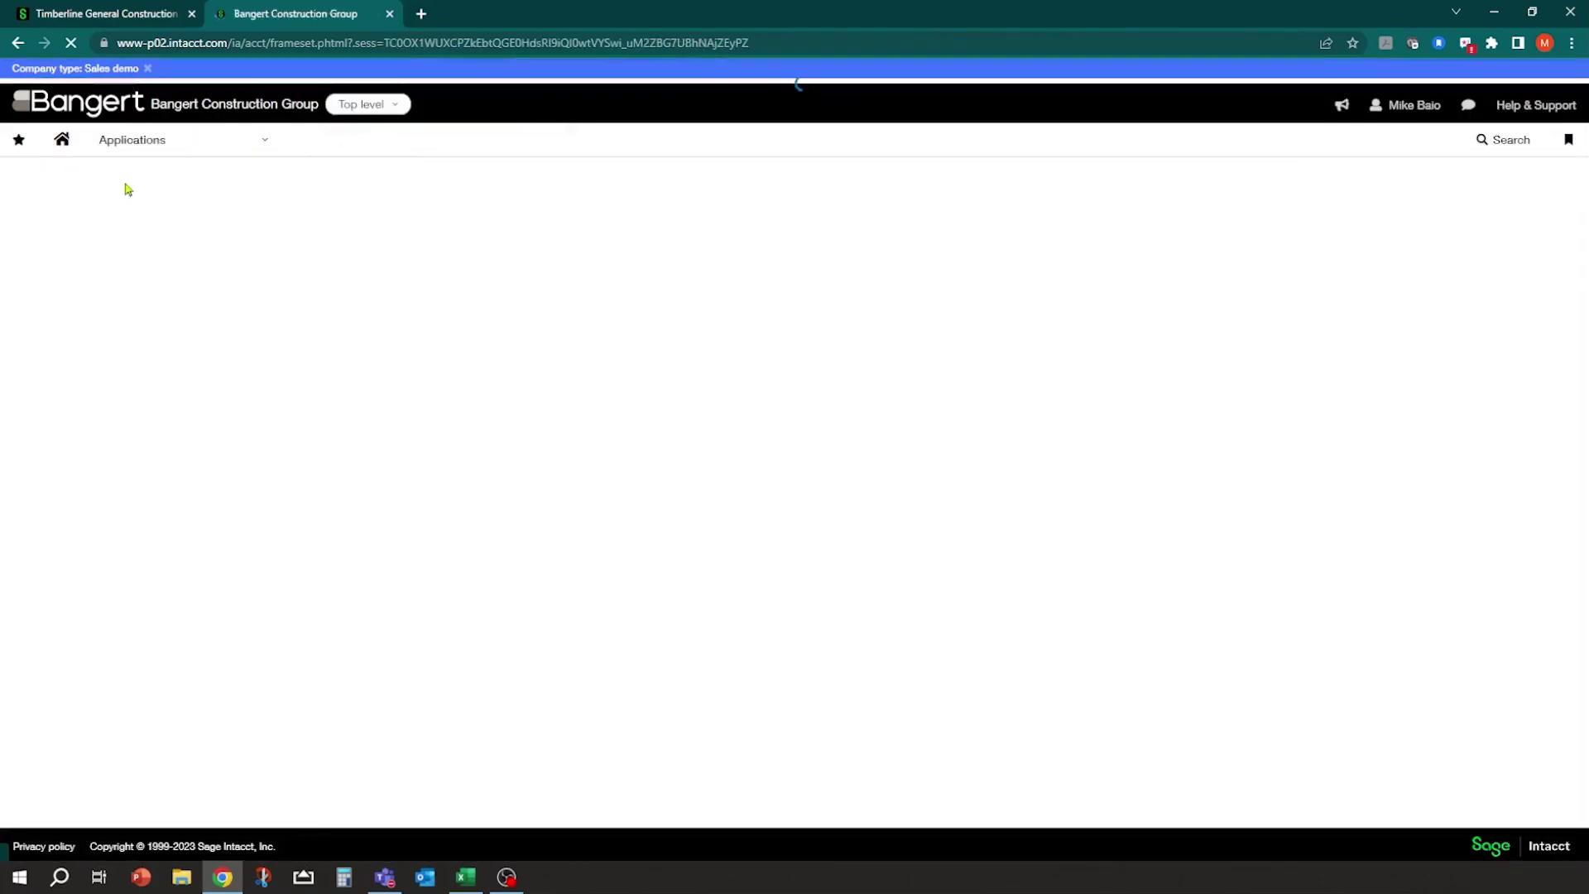
In the top-level tab, go to General Ledger > All > Statistical accounts.
left_click(267, 147)
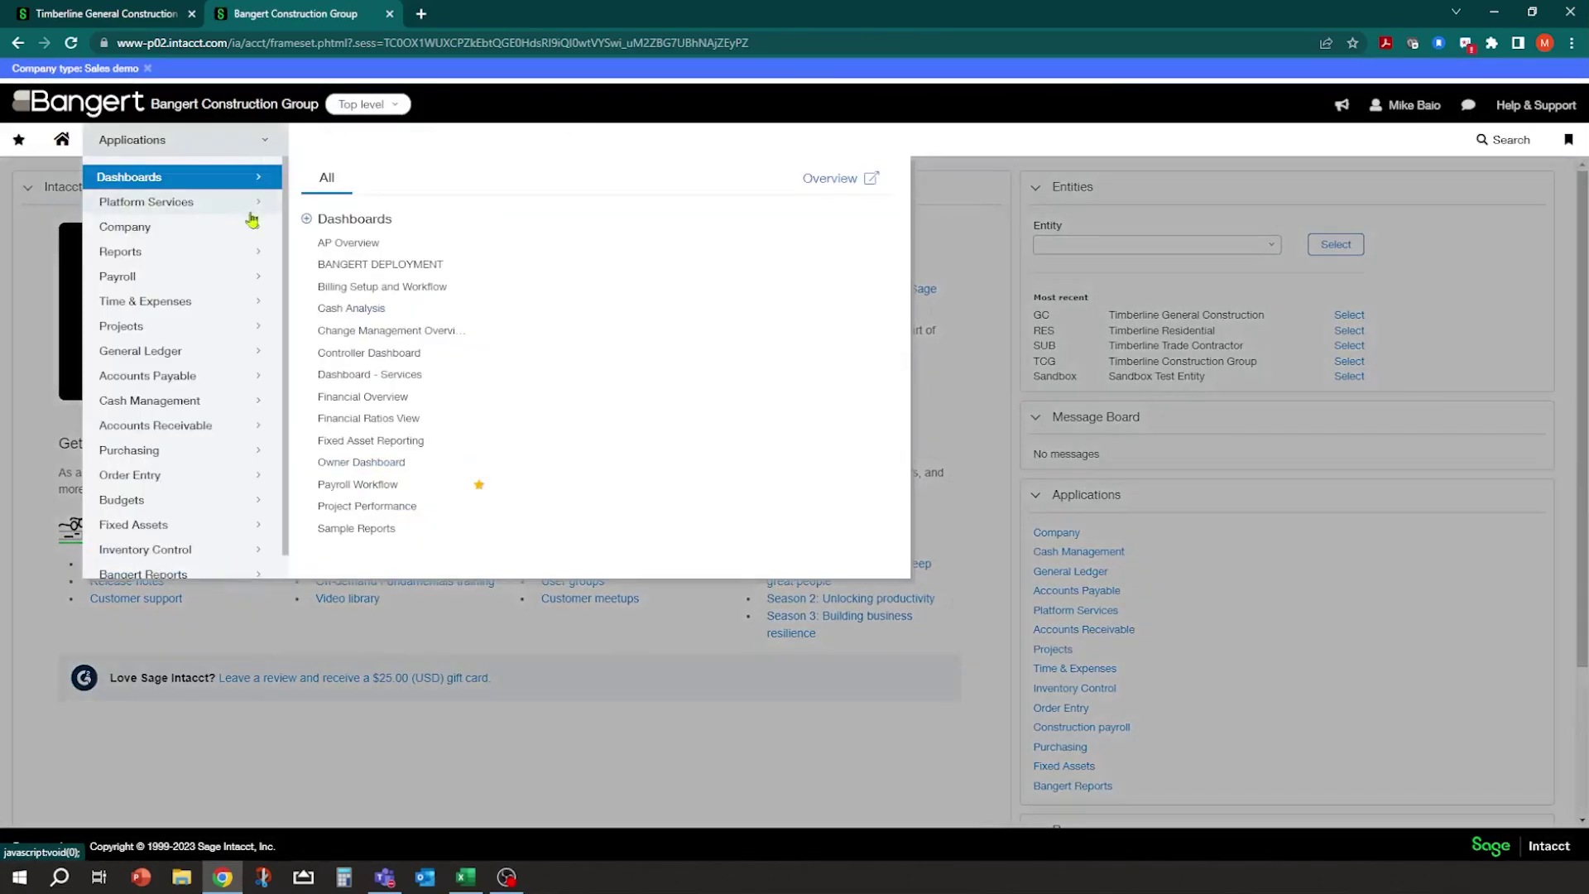
mouse_move(214, 356)
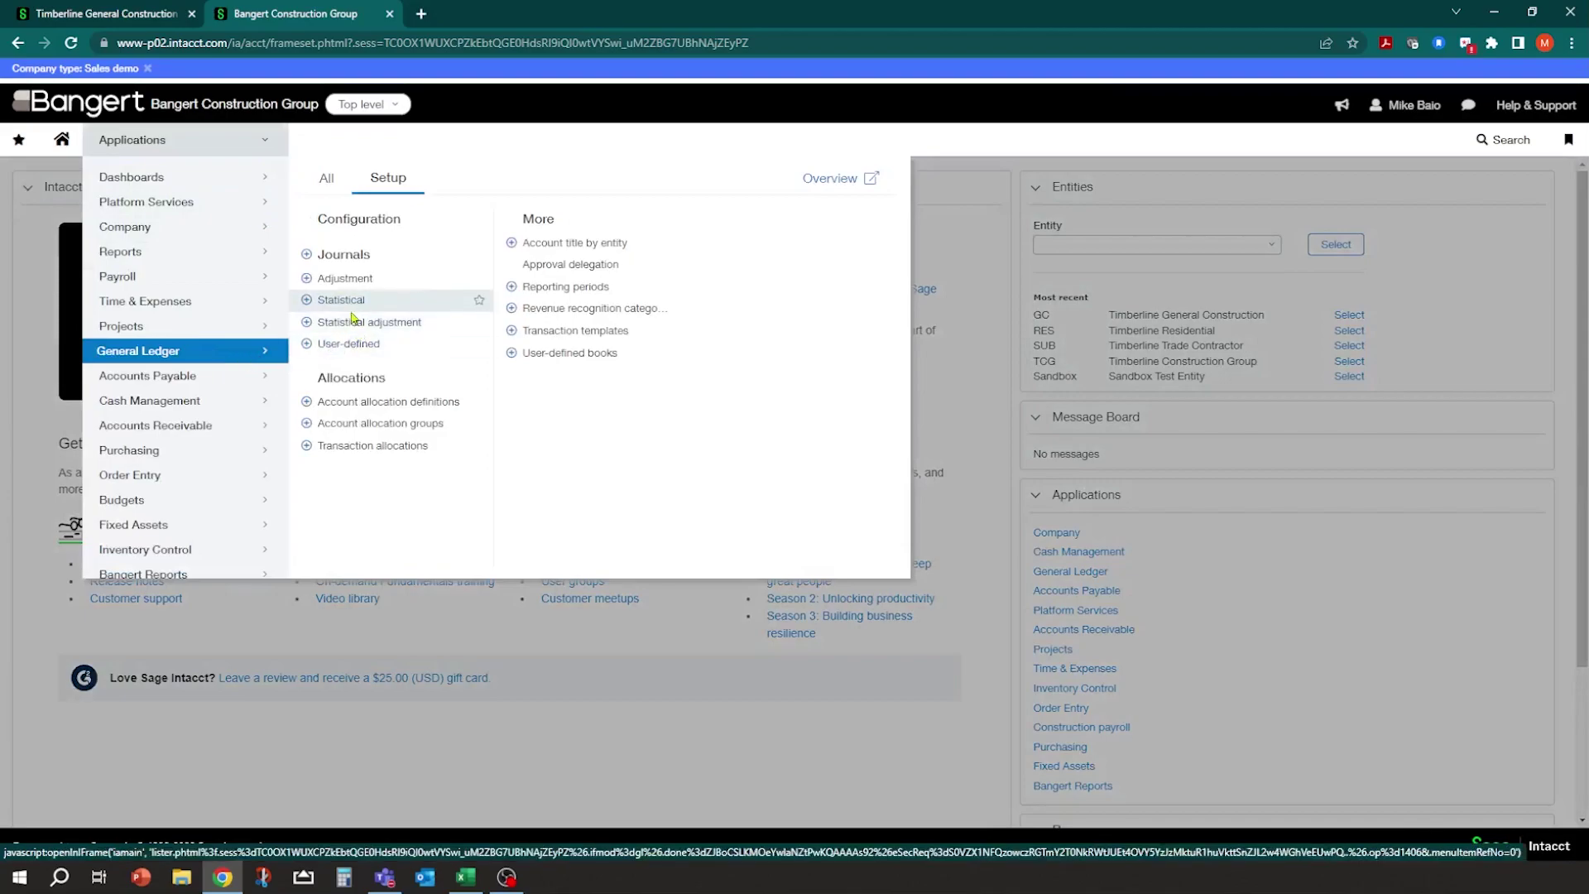
left_click(321, 178)
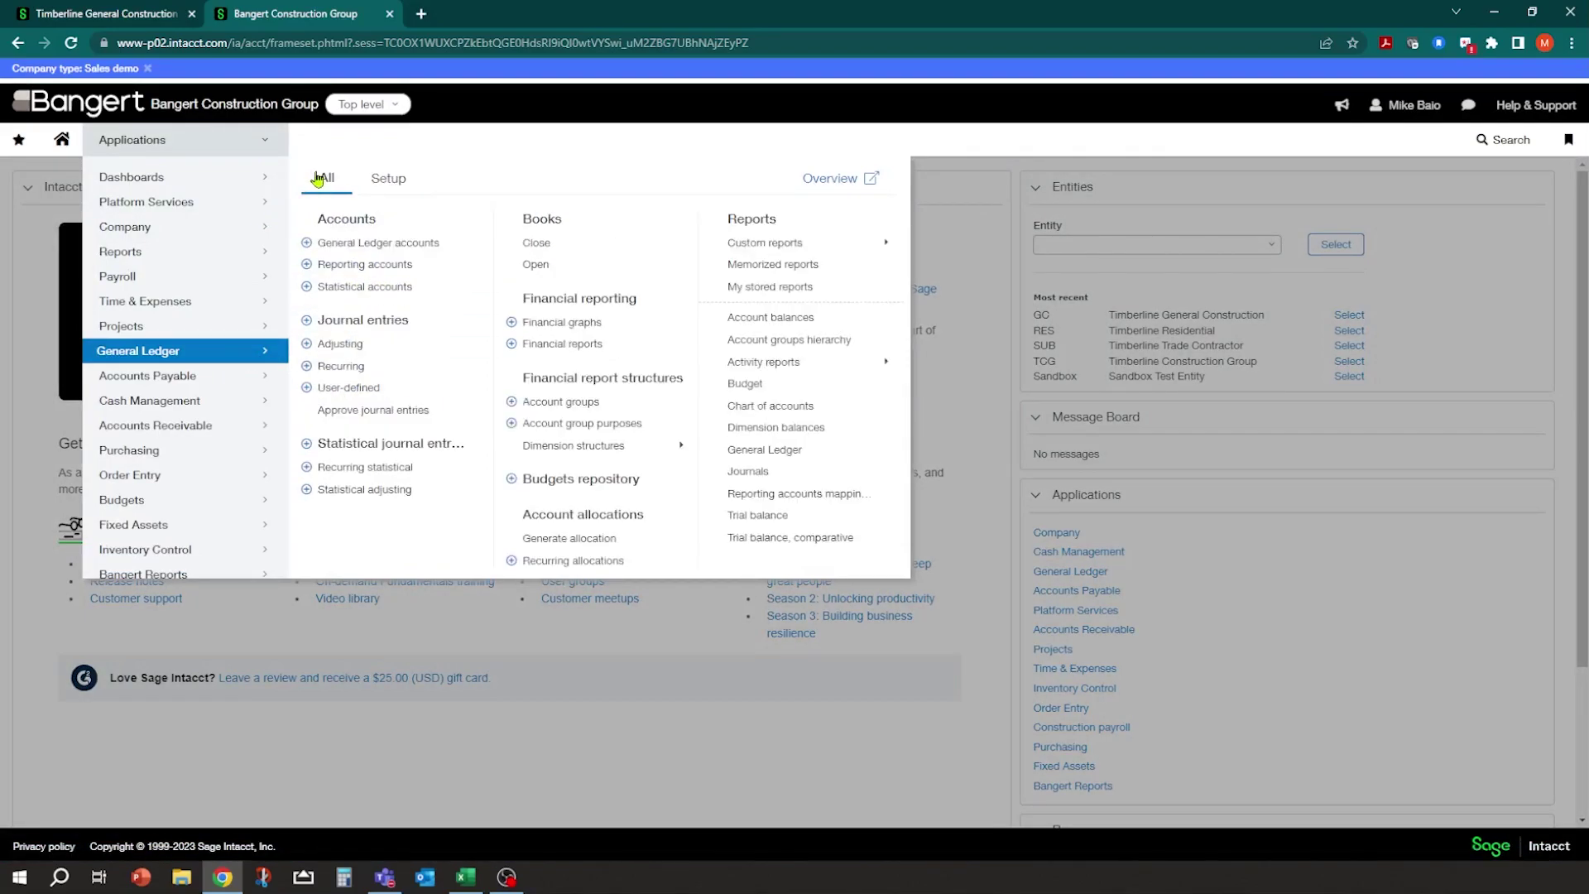
left_click(346, 288)
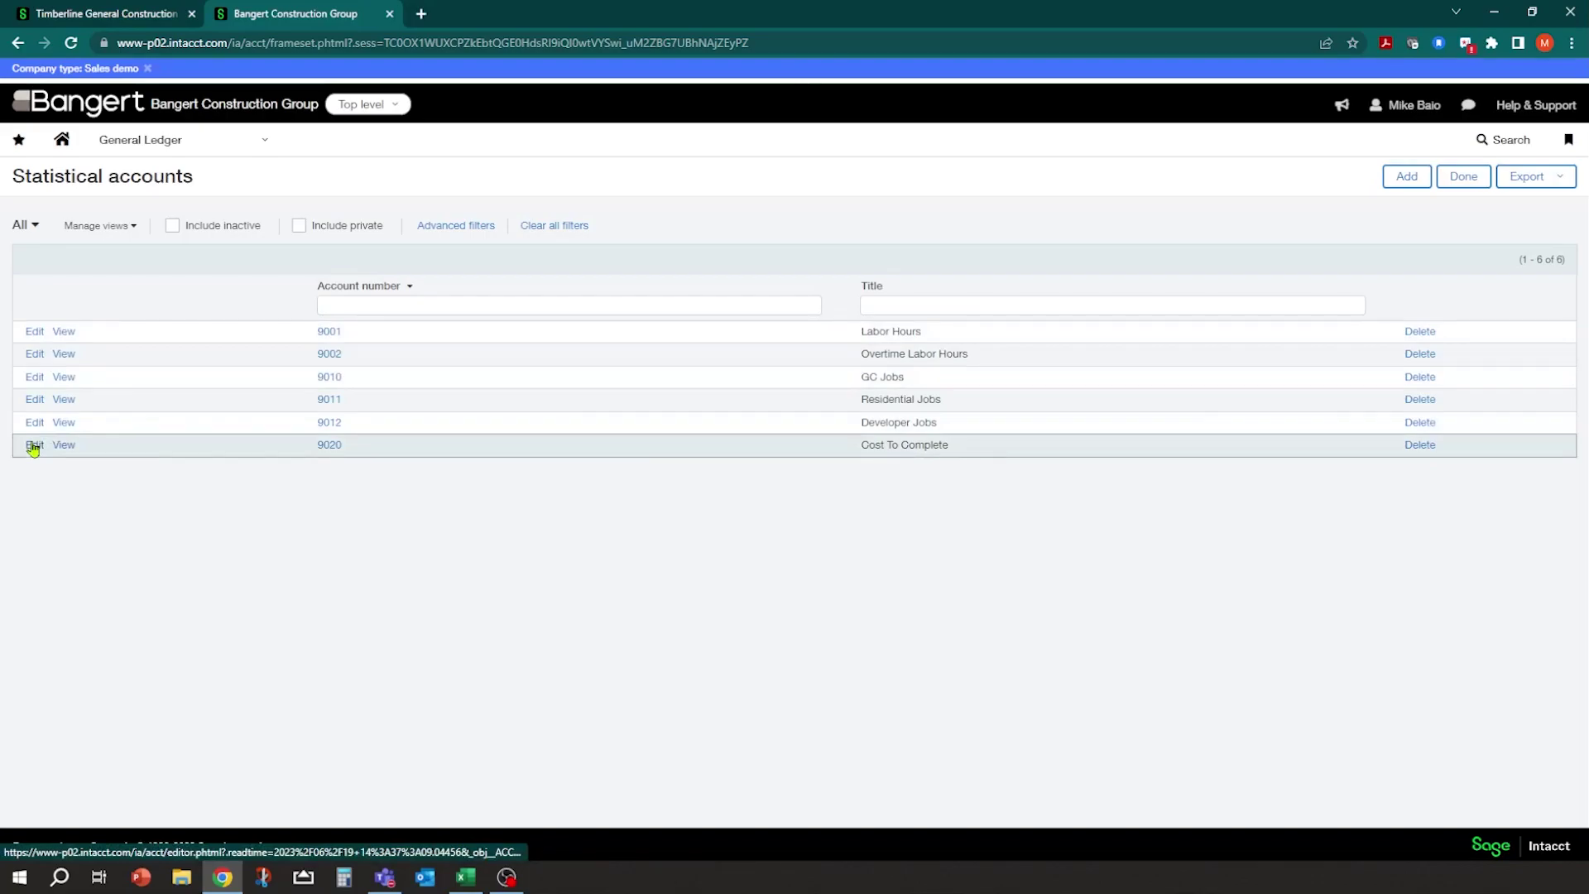
Confirm account 9020 requires Project and Cost Code dimensions, then close the tab without saving.
left_click(34, 447)
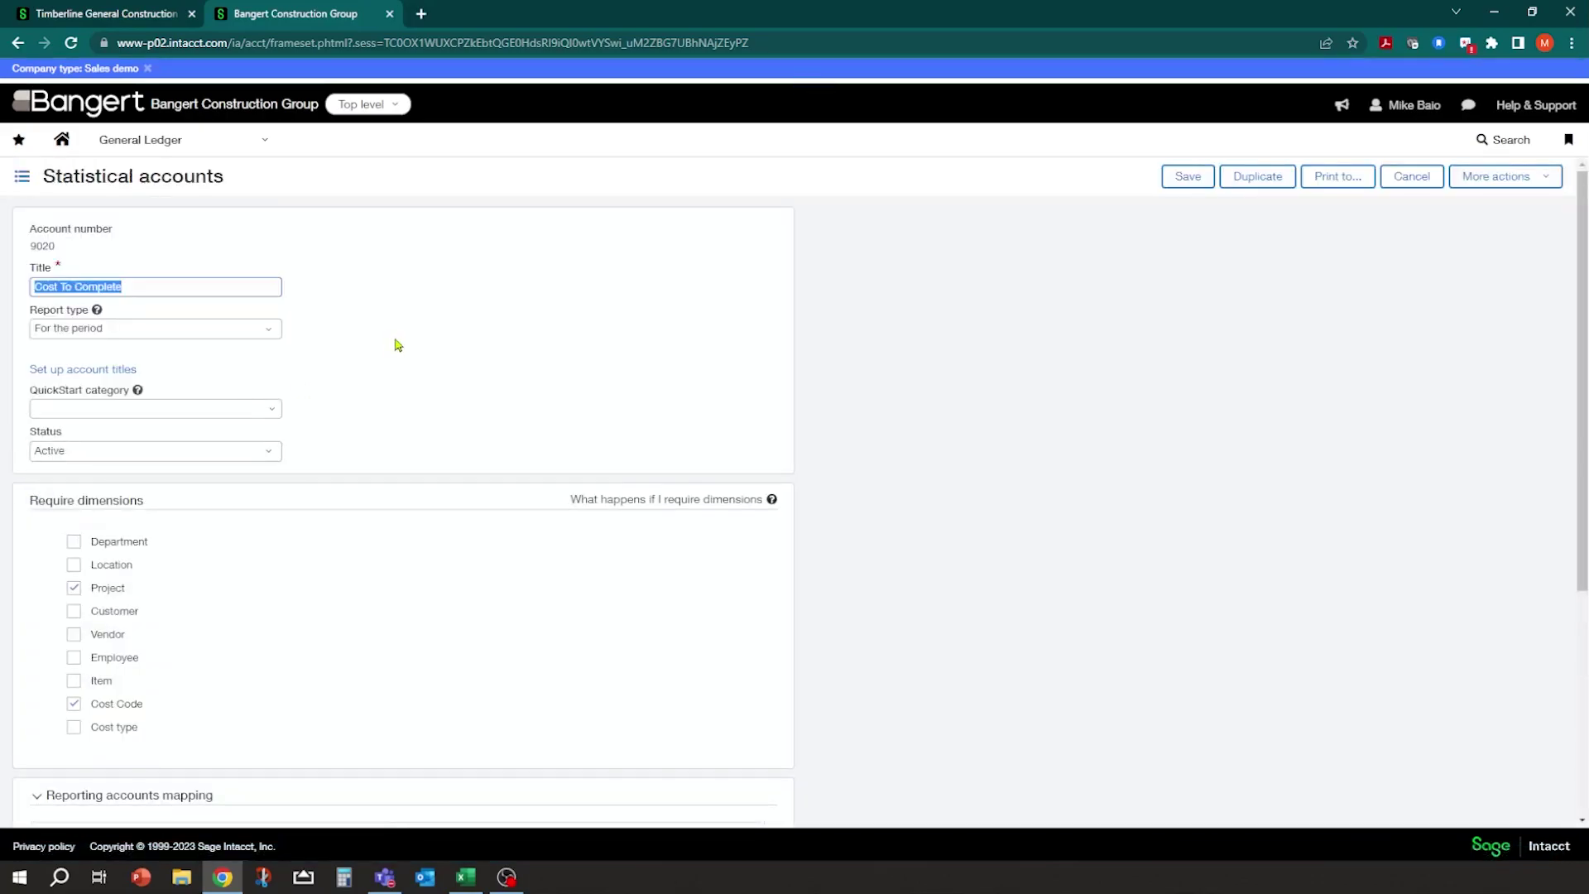
scroll(463, 332, "down", 1)
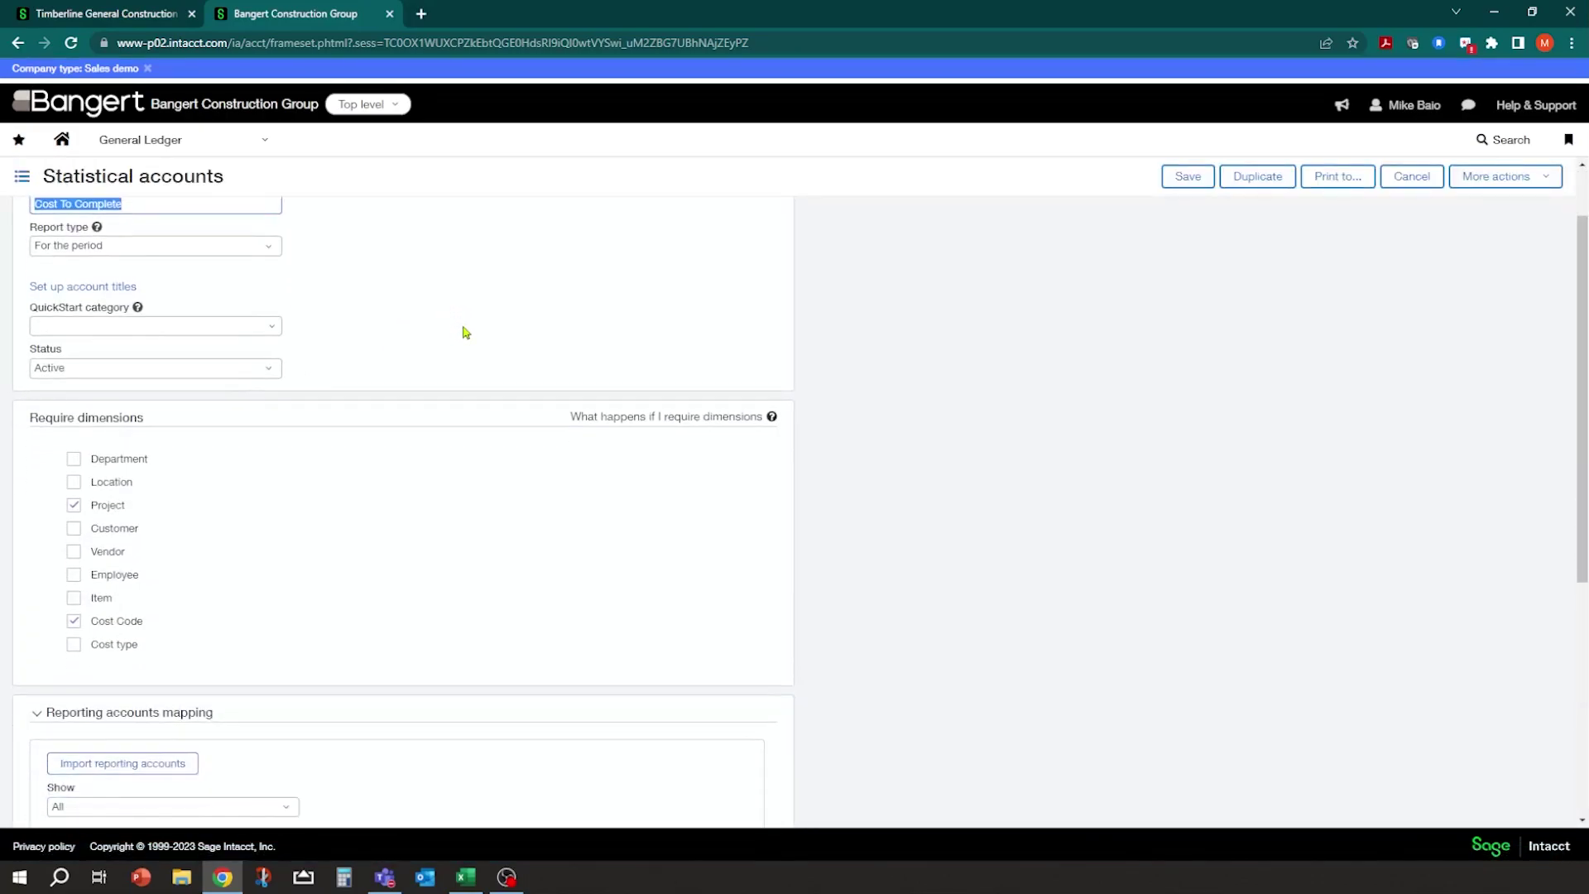
scroll(464, 332, "down", 2)
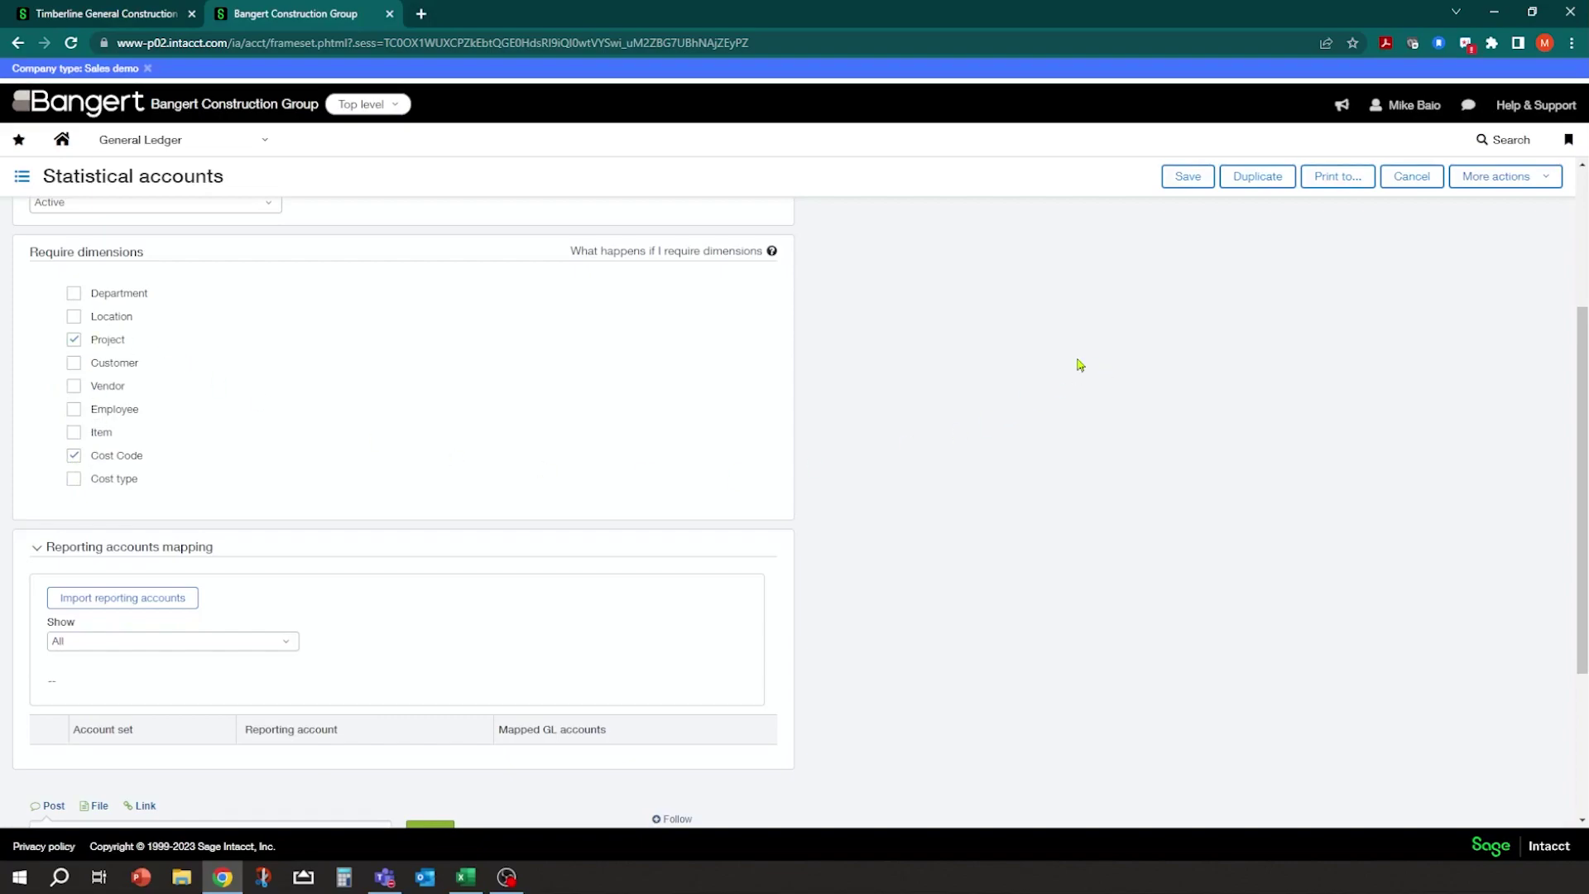
left_click(392, 14)
left_click(865, 135)
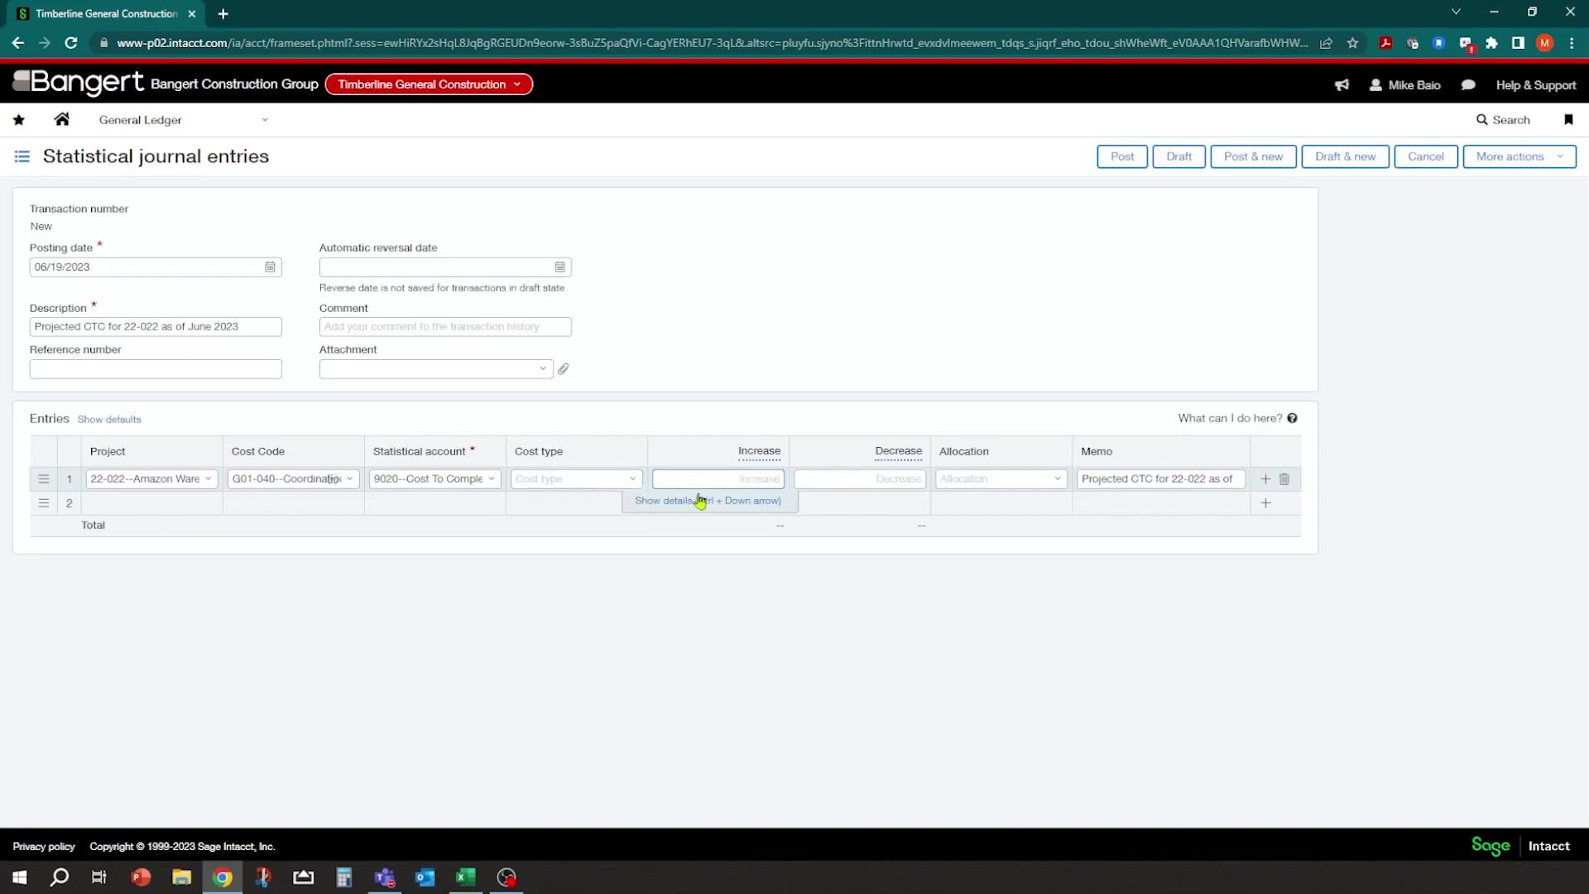
Enter 35,000.00 as line 1's Increase amount, correcting the earlier mistyped values.
type("30000")
key("Tab")
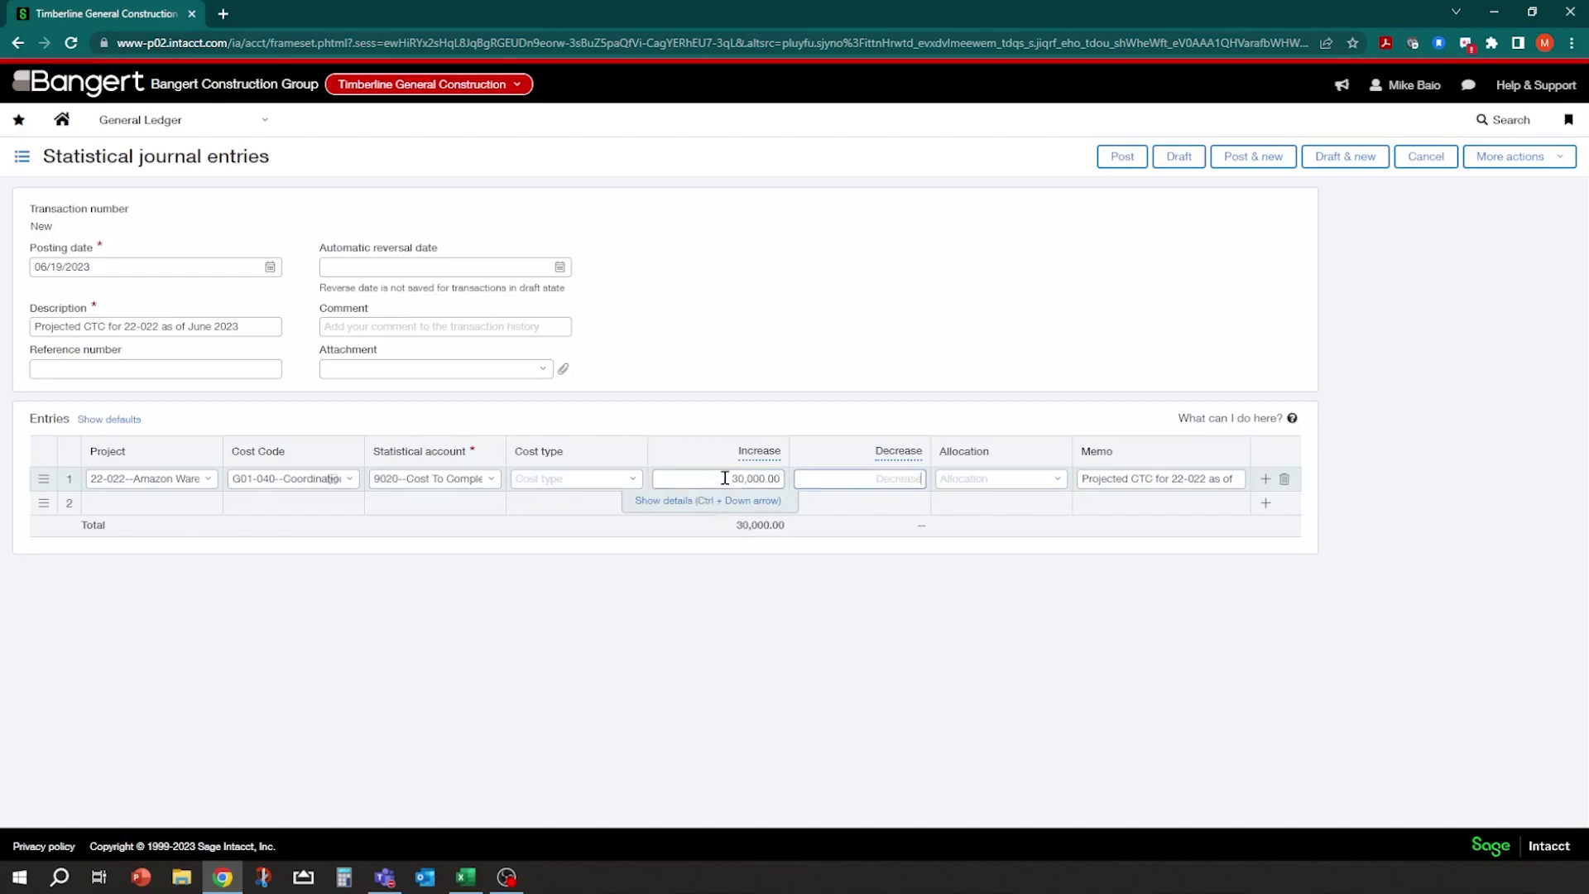
key("shift+Tab")
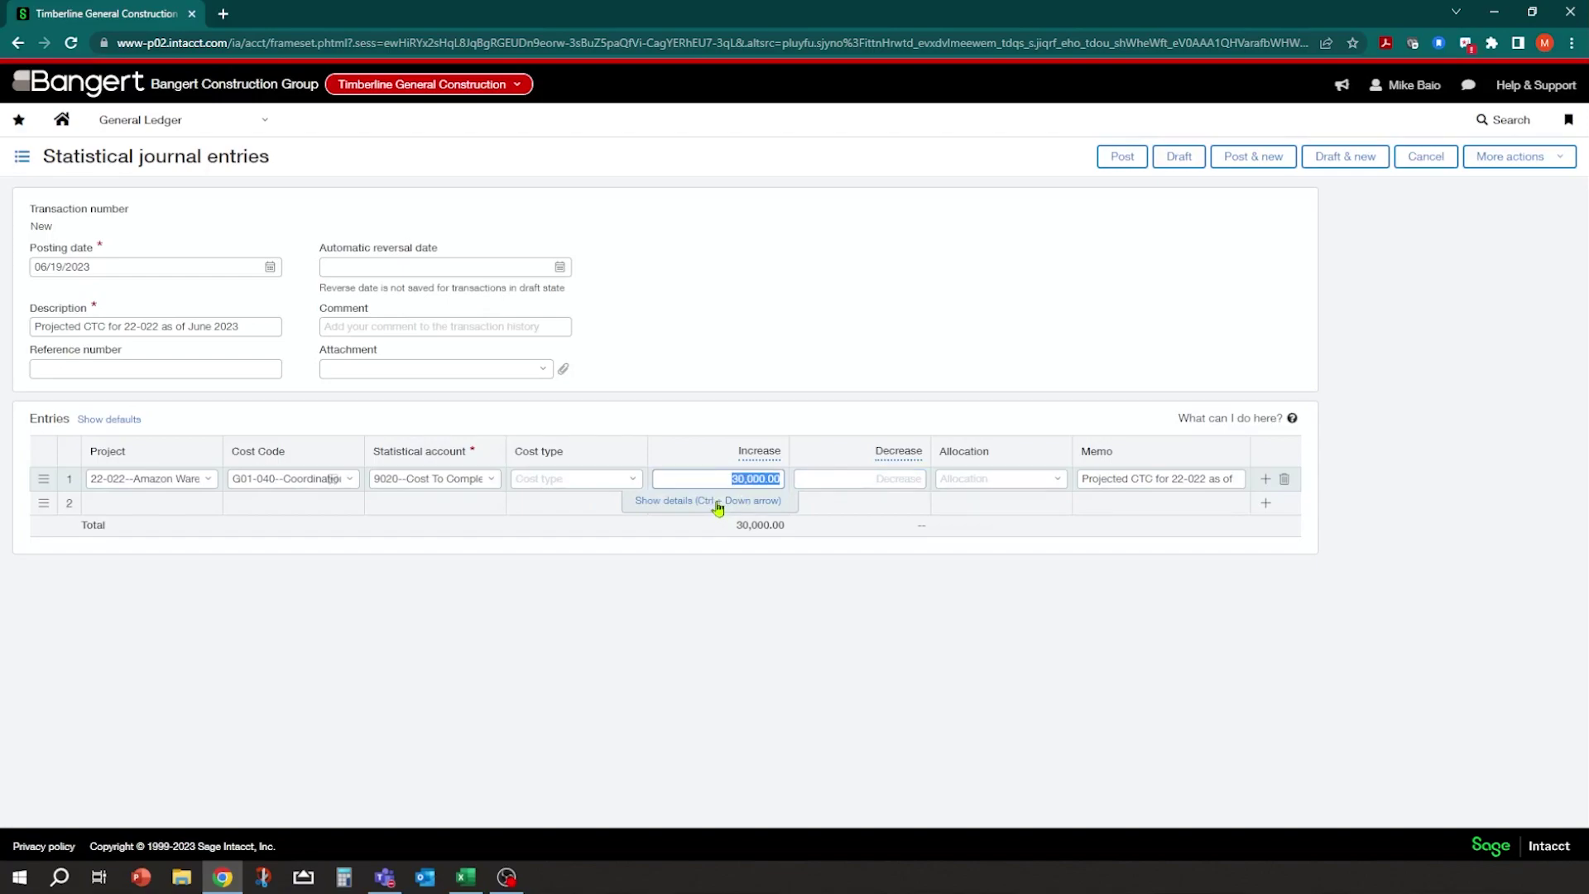
type("86")
key("BackSpace")
key("BackSpace")
type(".86")
key("Return")
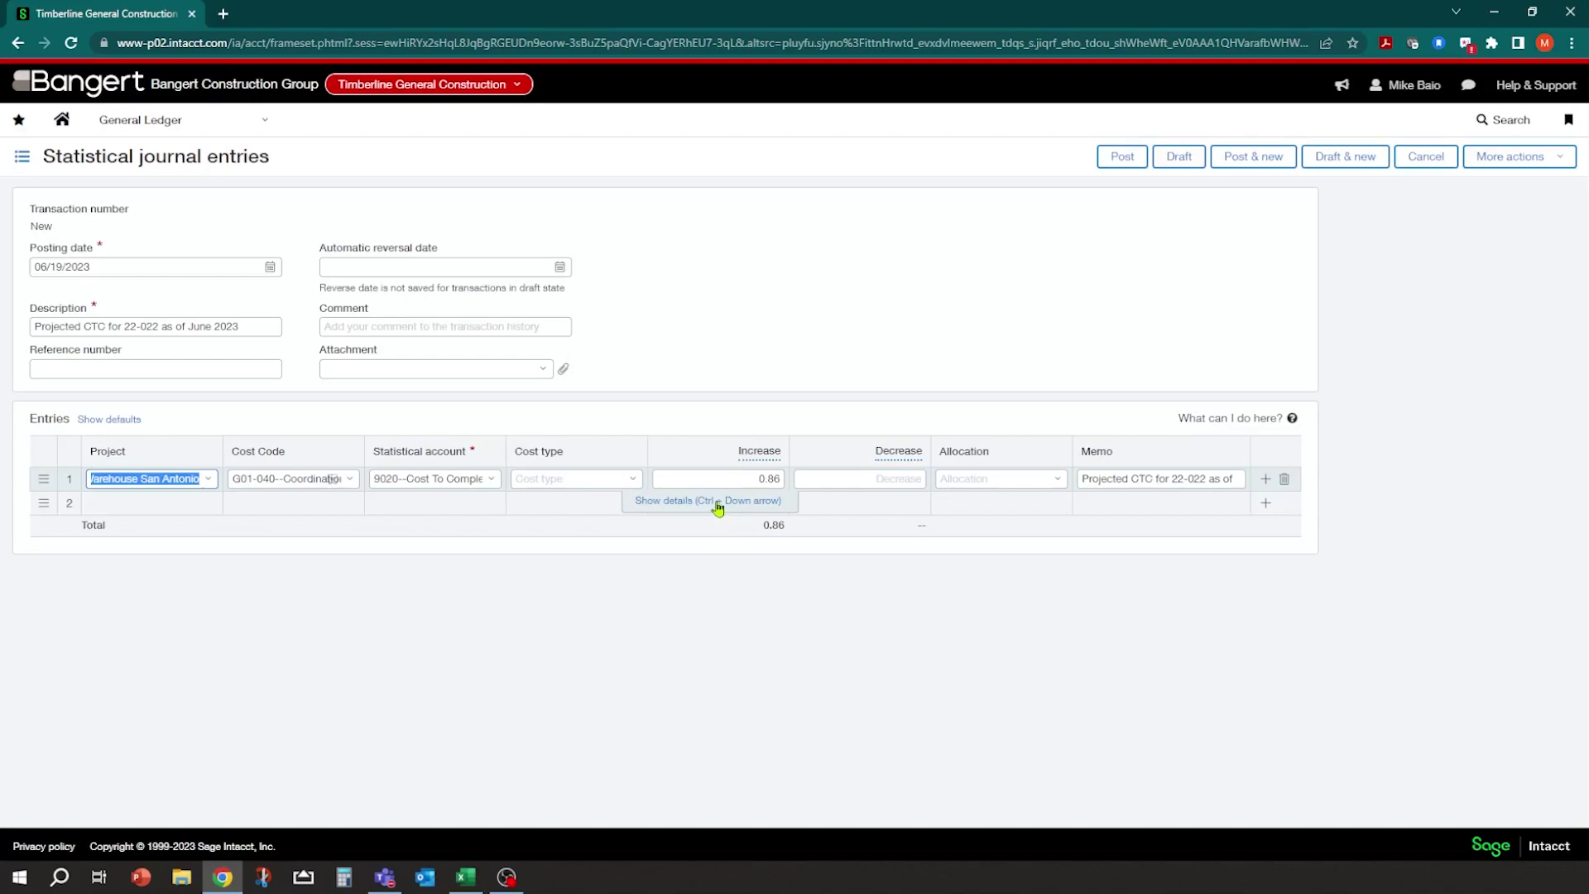
left_click(738, 478)
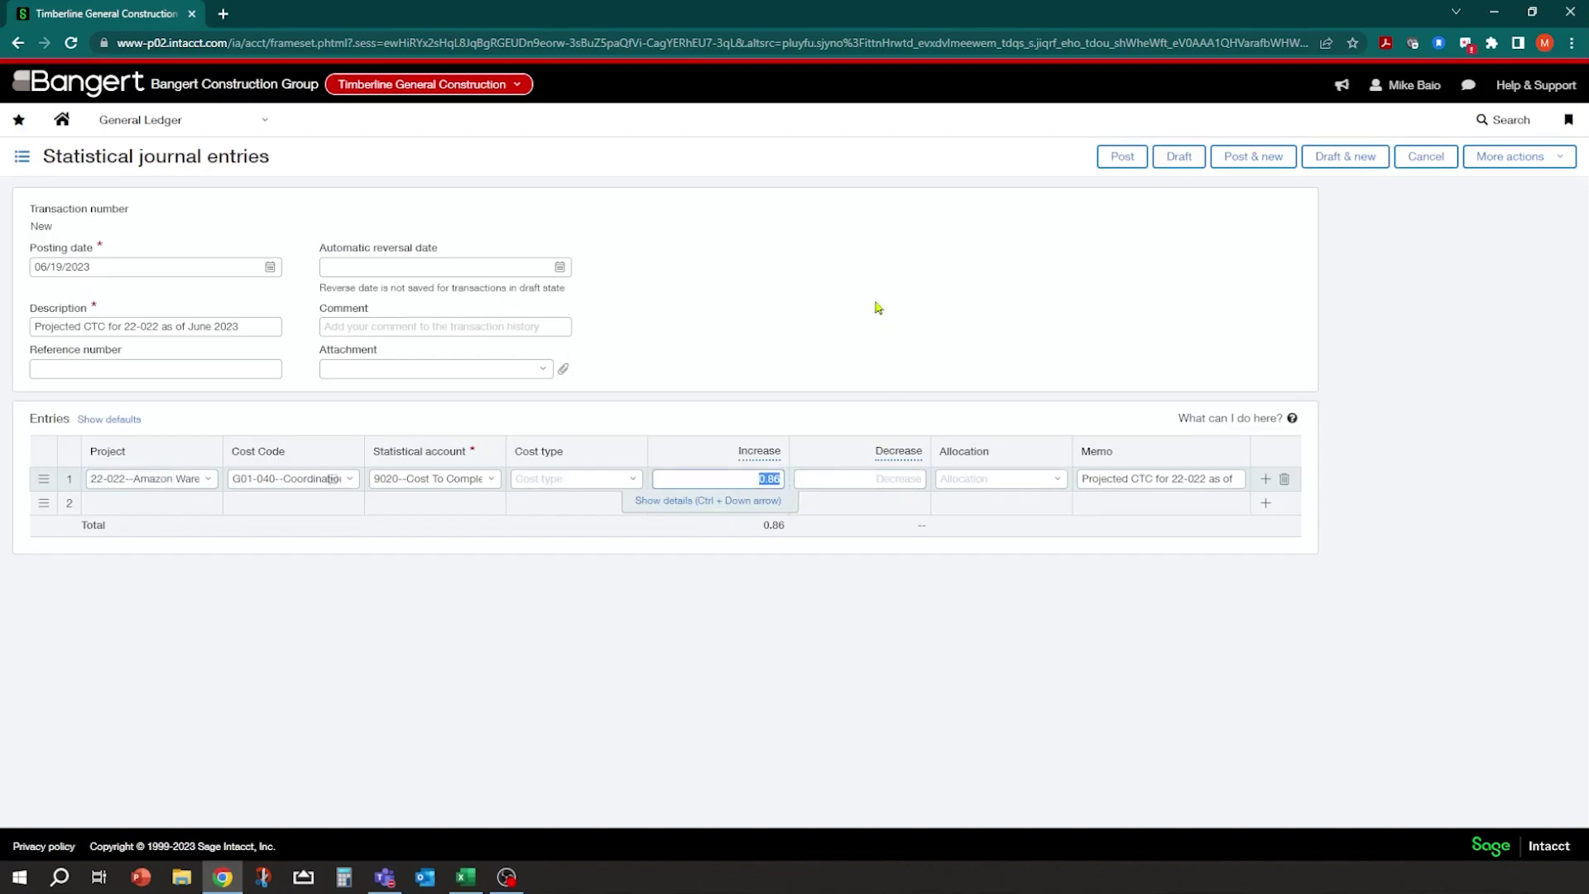
type("35000")
key("Return")
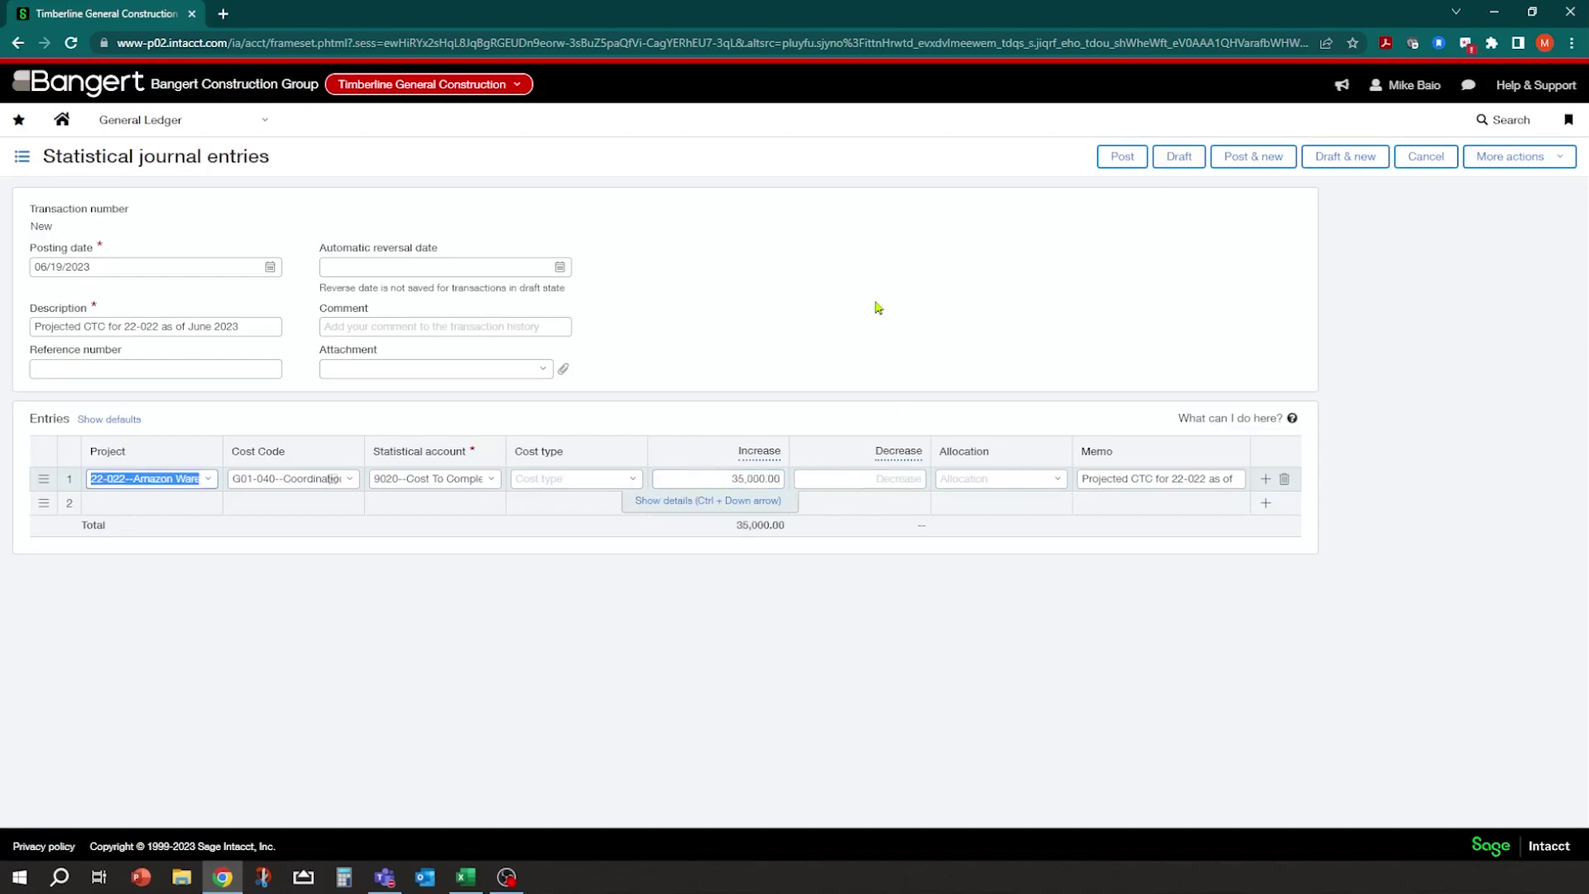
Clear the stray text typed into line 1's memo and finish editing the line.
left_click(1126, 473)
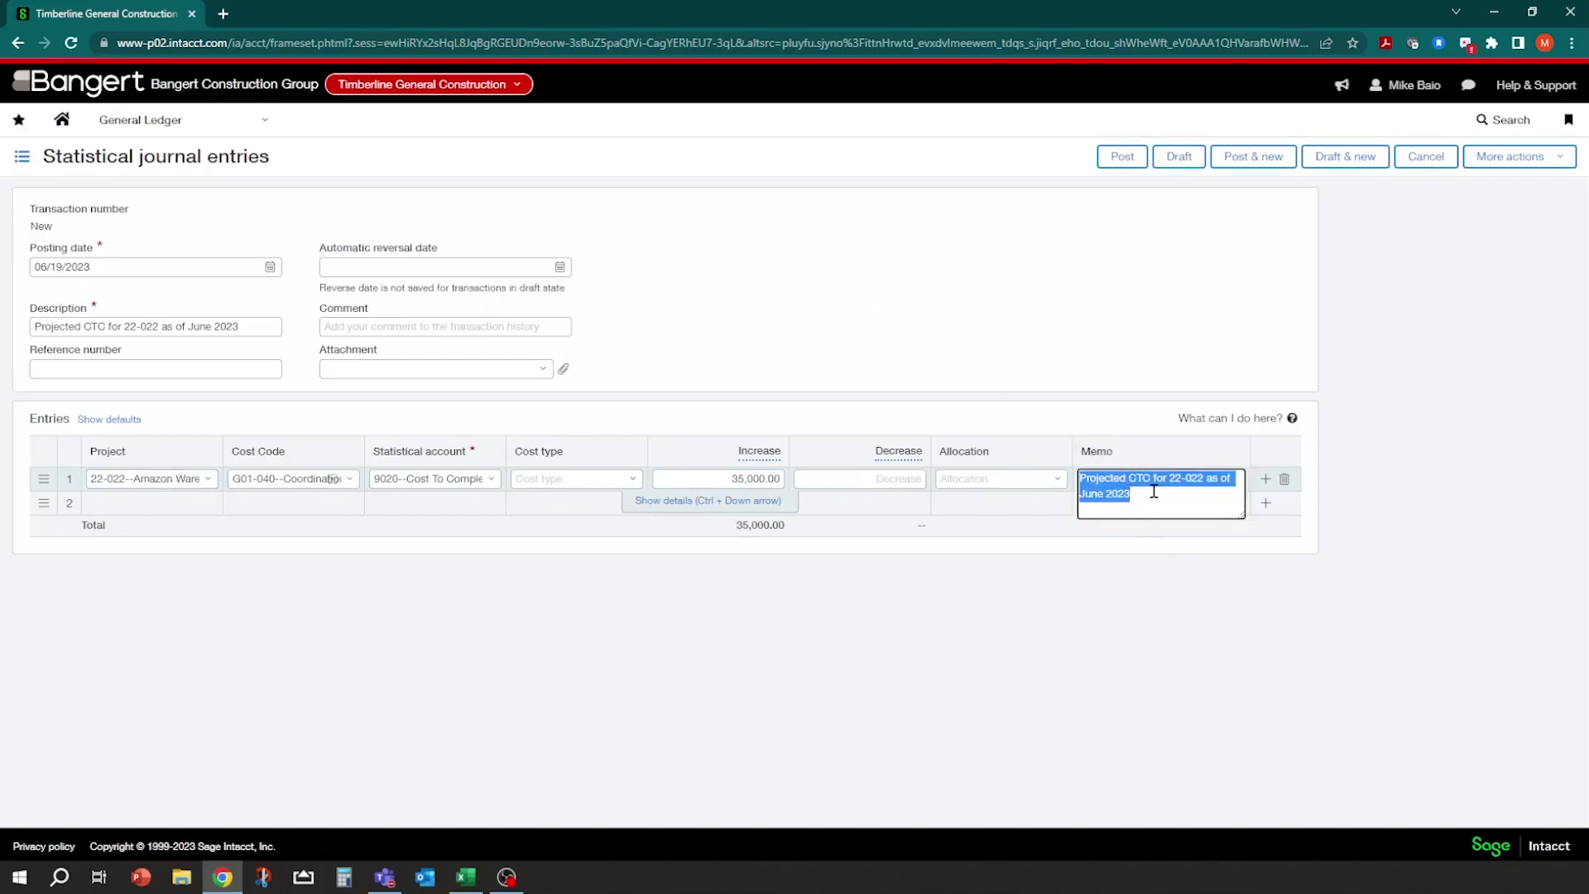
left_click(1168, 498)
type("dflksdjflsfjksd;fksdjf;lsdkfsda;")
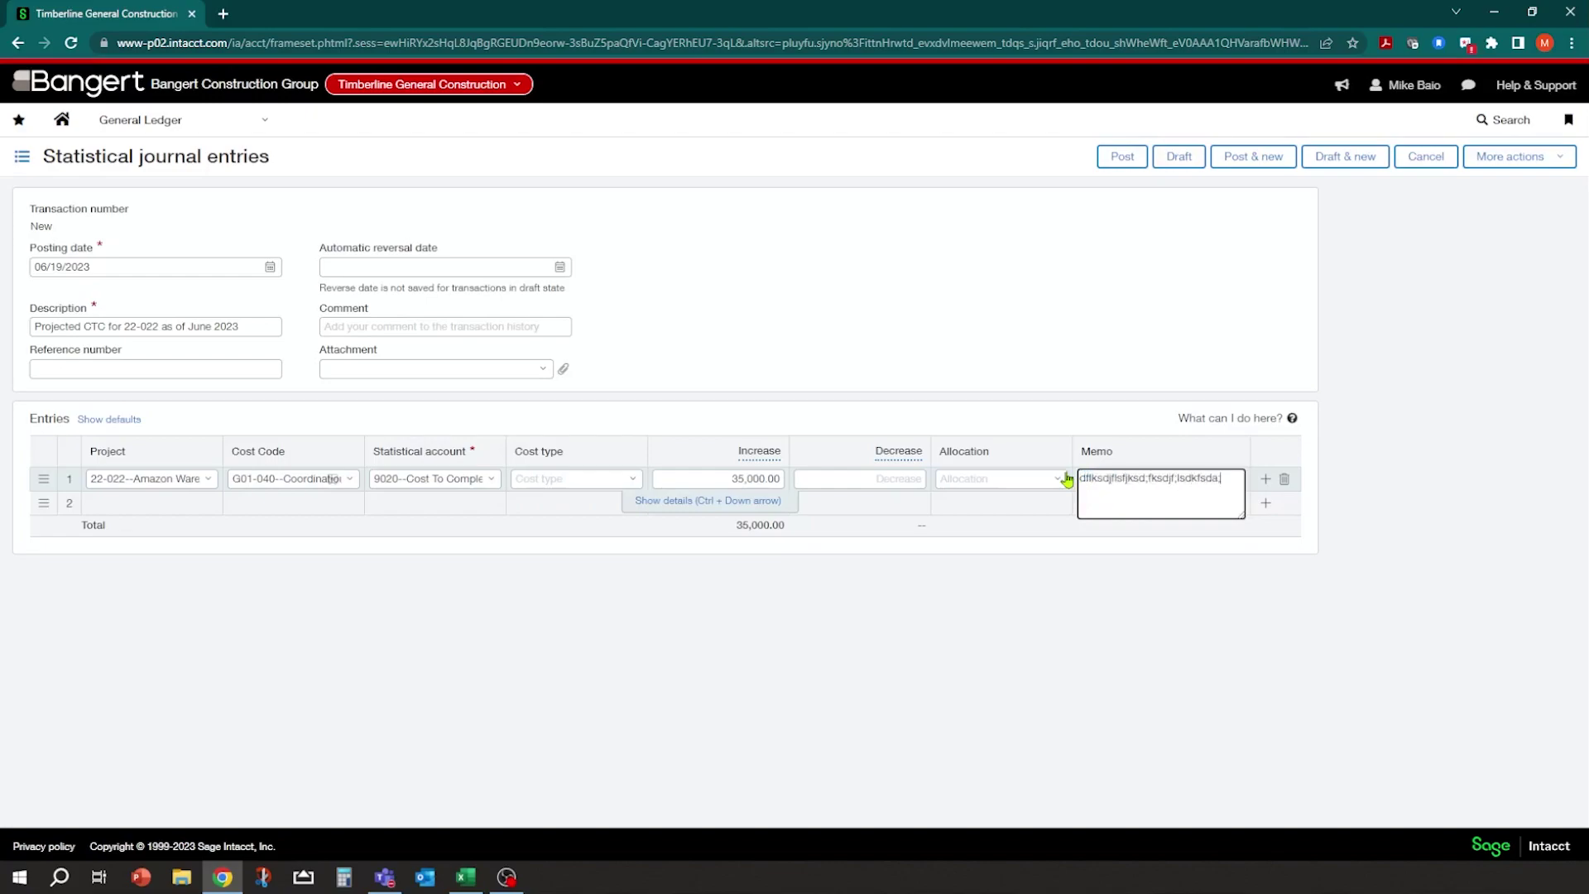
type("lfksdj;lfksdjfl;sdkfjsdl;fkjsdlfksdlf;kdjf;ldskjfsd;lfjas;dfk")
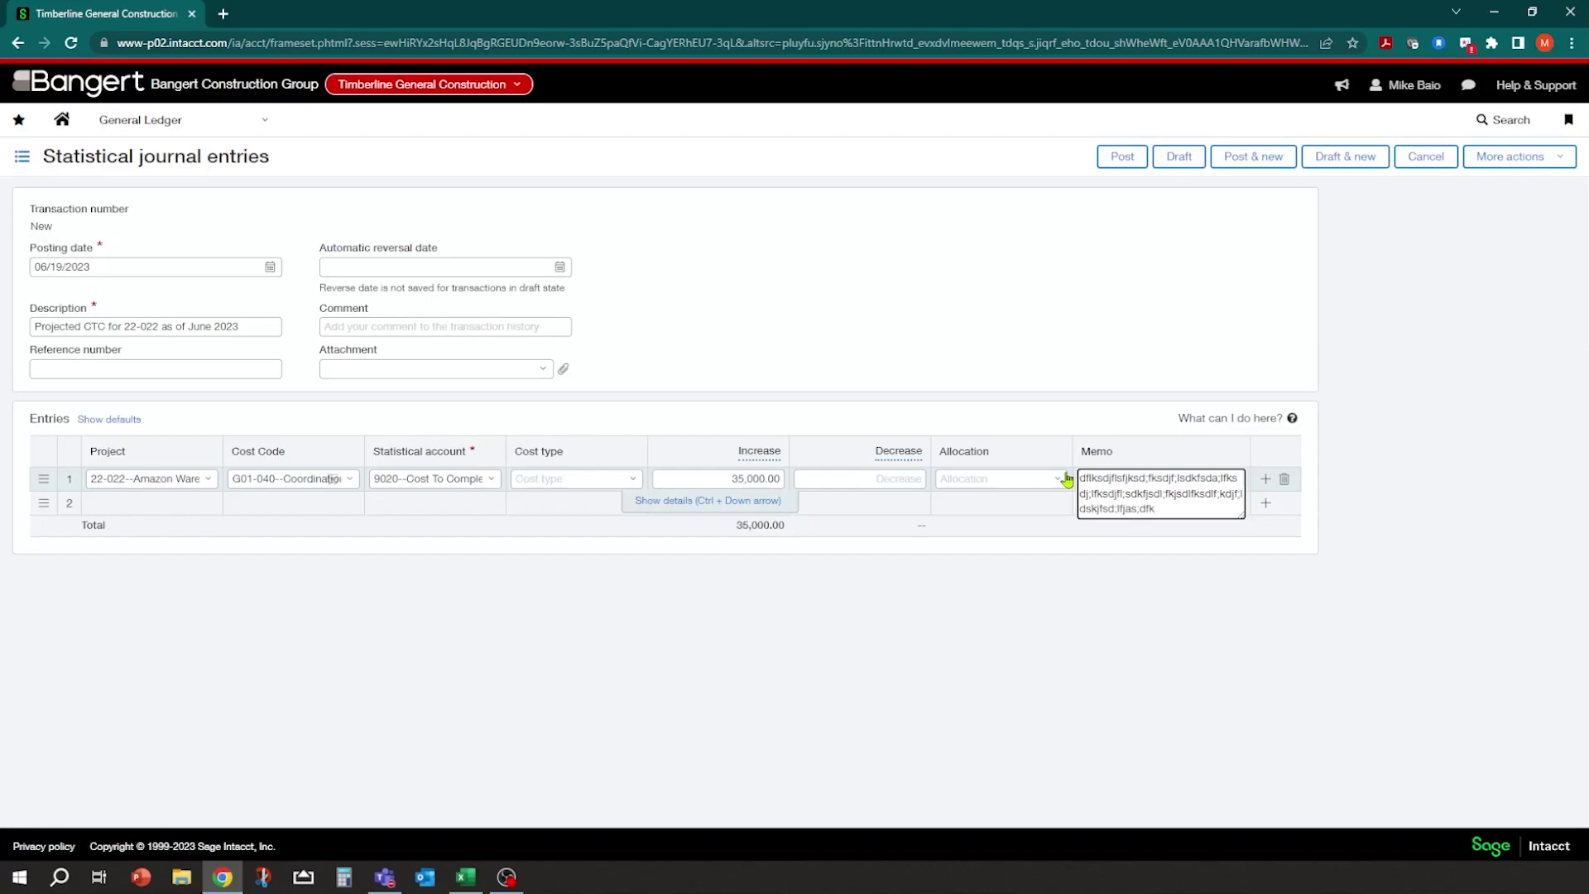
left_click_drag(1167, 508, 1040, 460)
key("BackSpace")
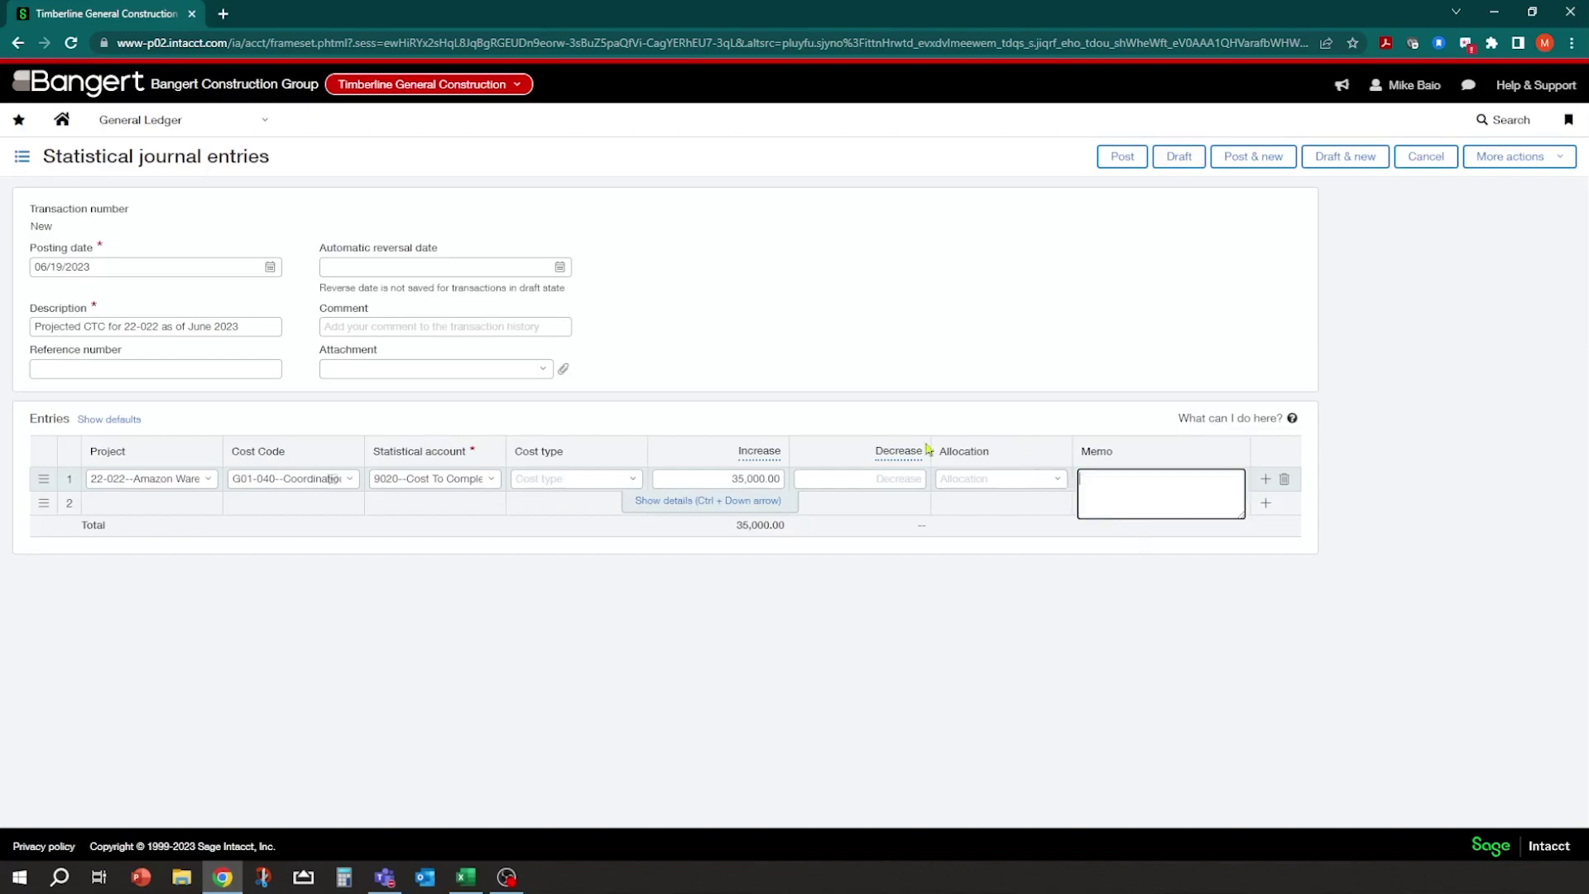
left_click(860, 311)
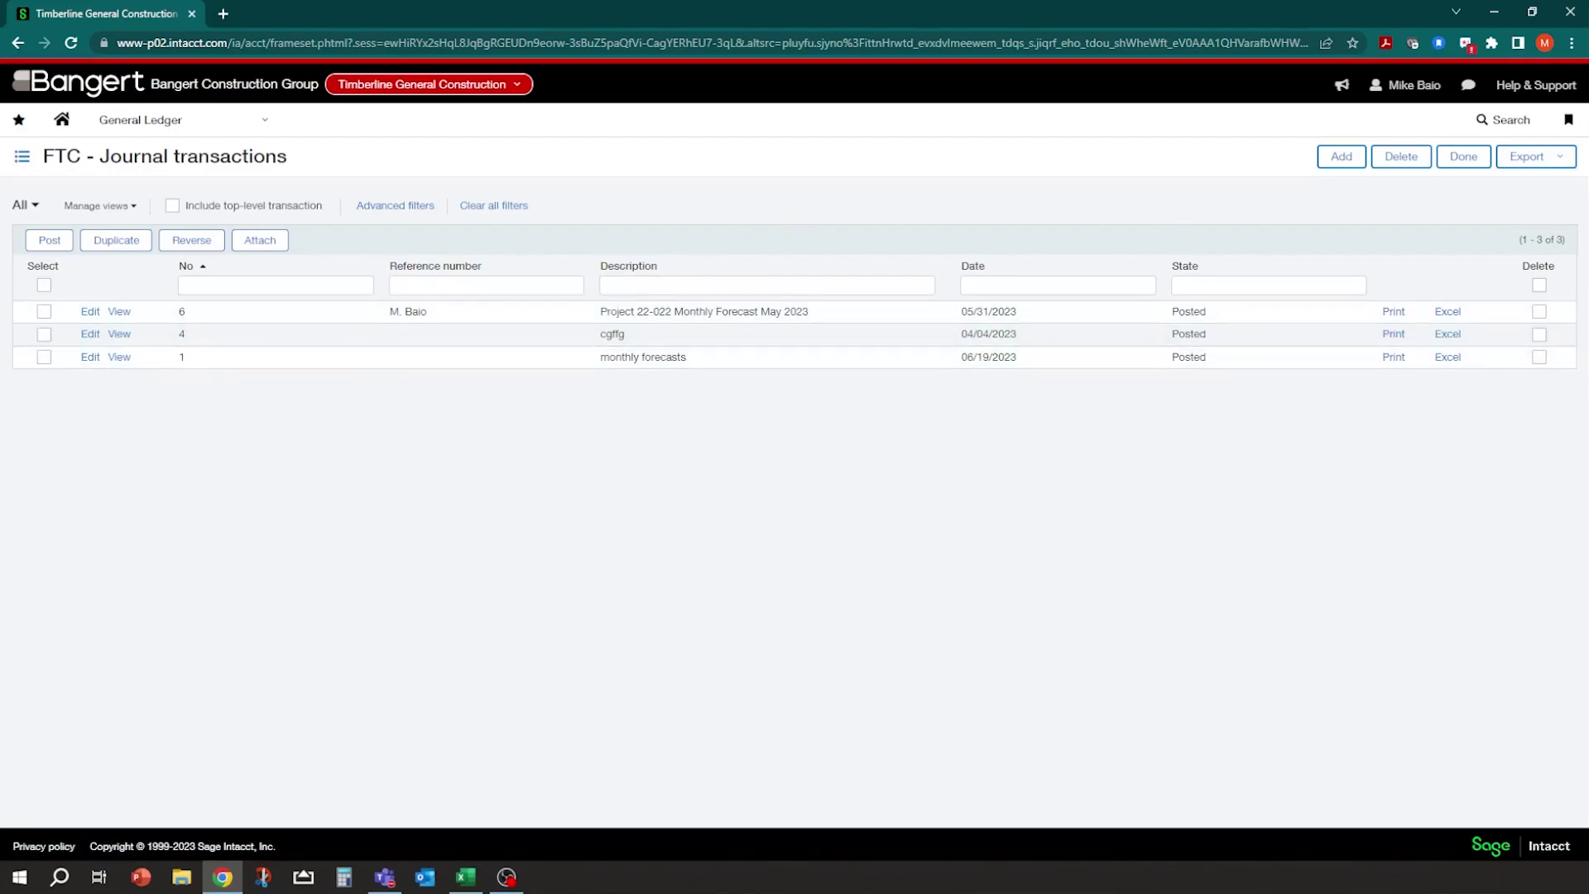
key("alt+Tab")
left_click_drag(752, 309, 990, 256)
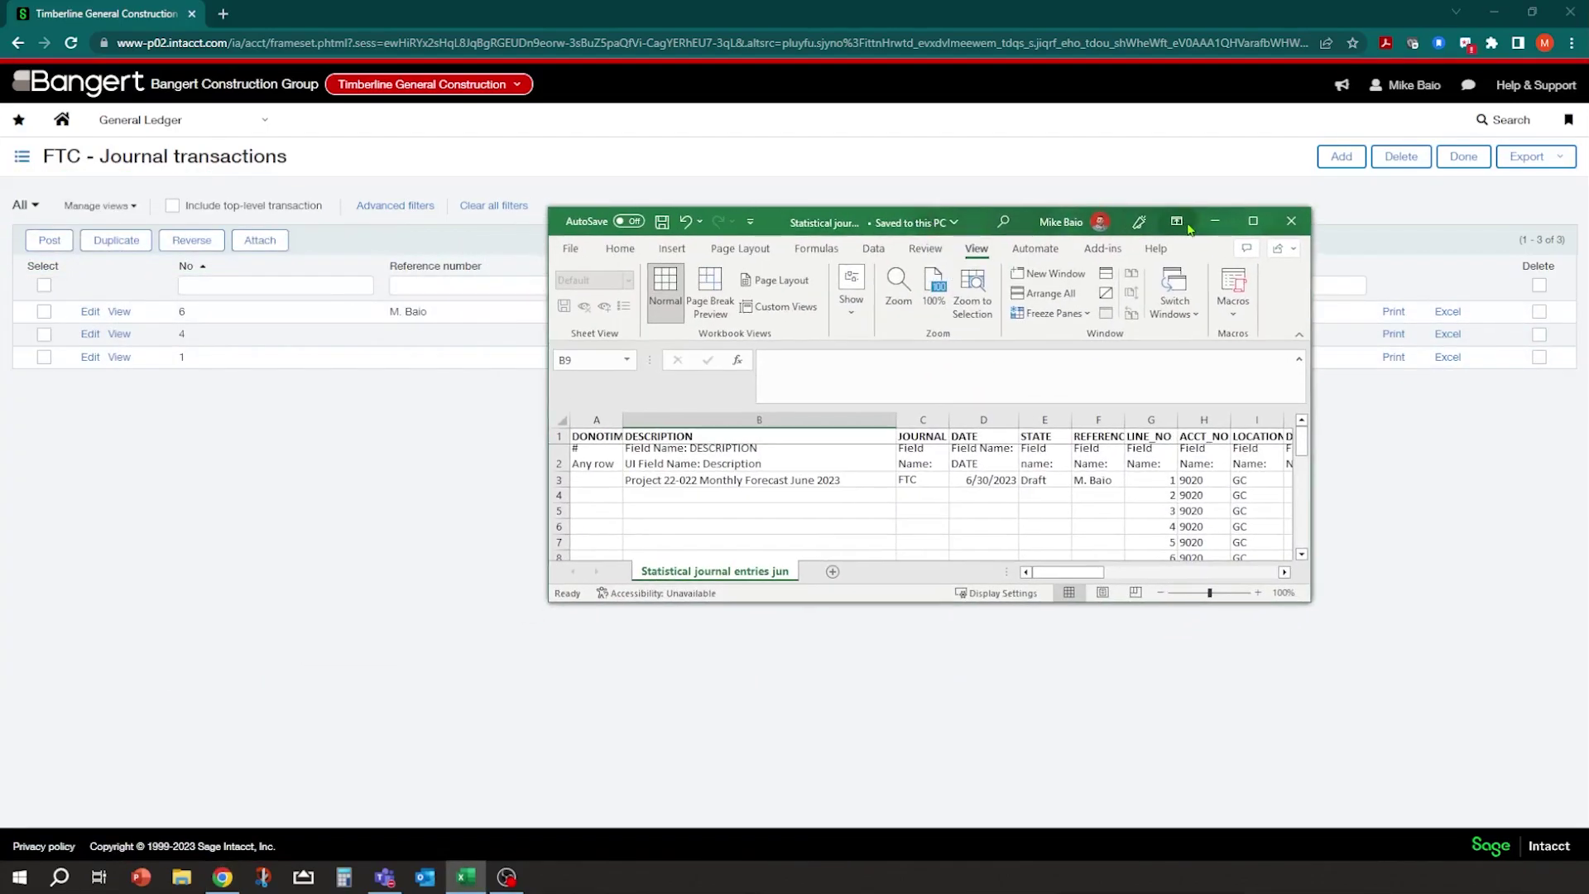
left_click(1254, 221)
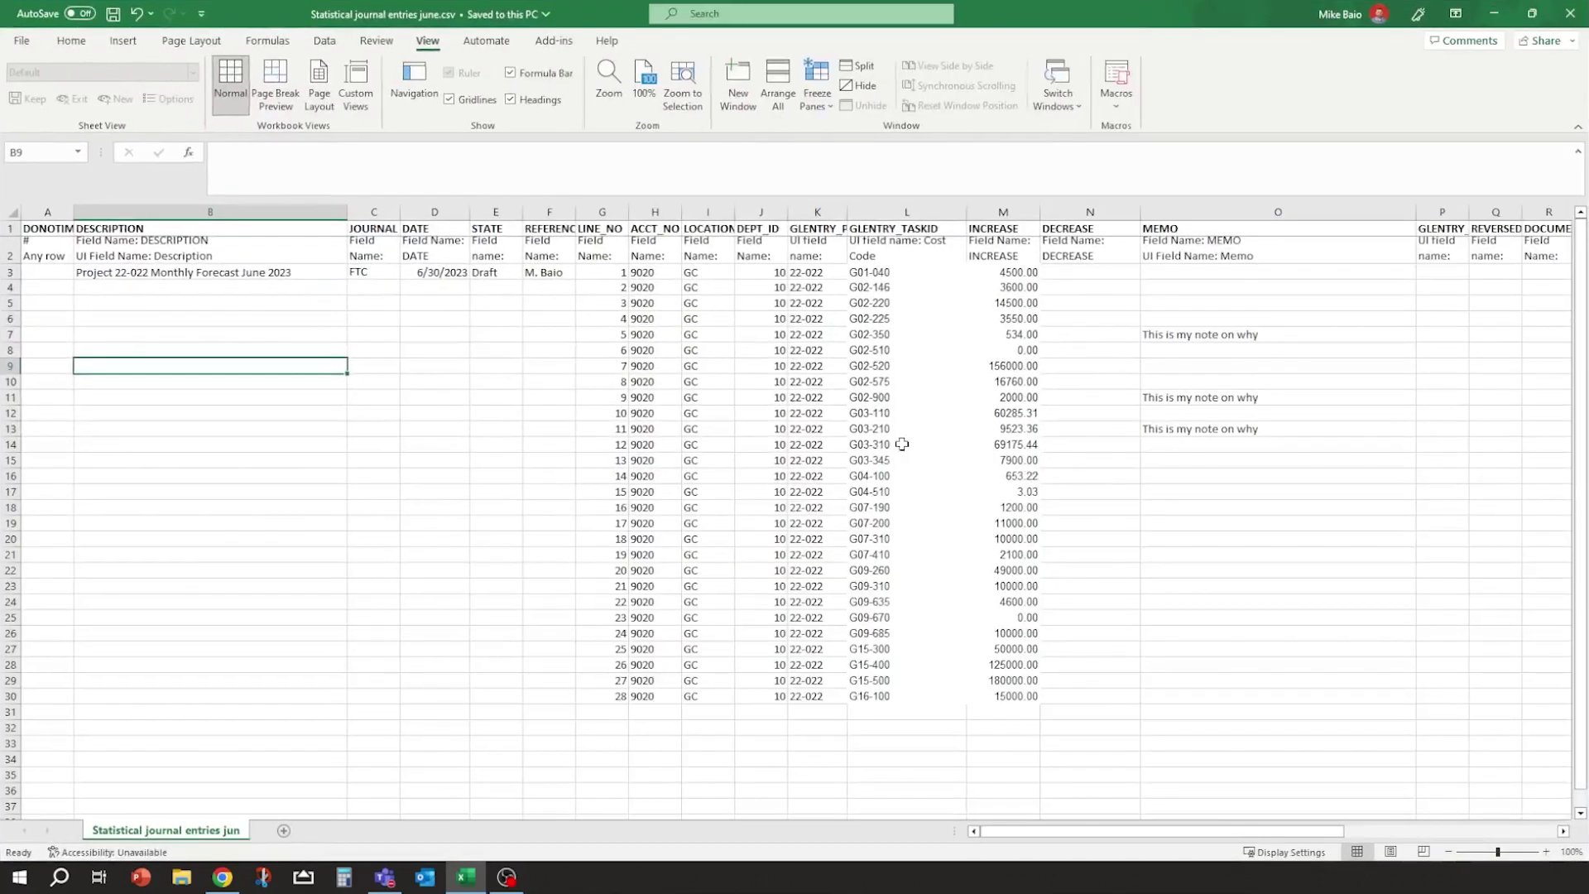
left_click(424, 271)
left_click(173, 274)
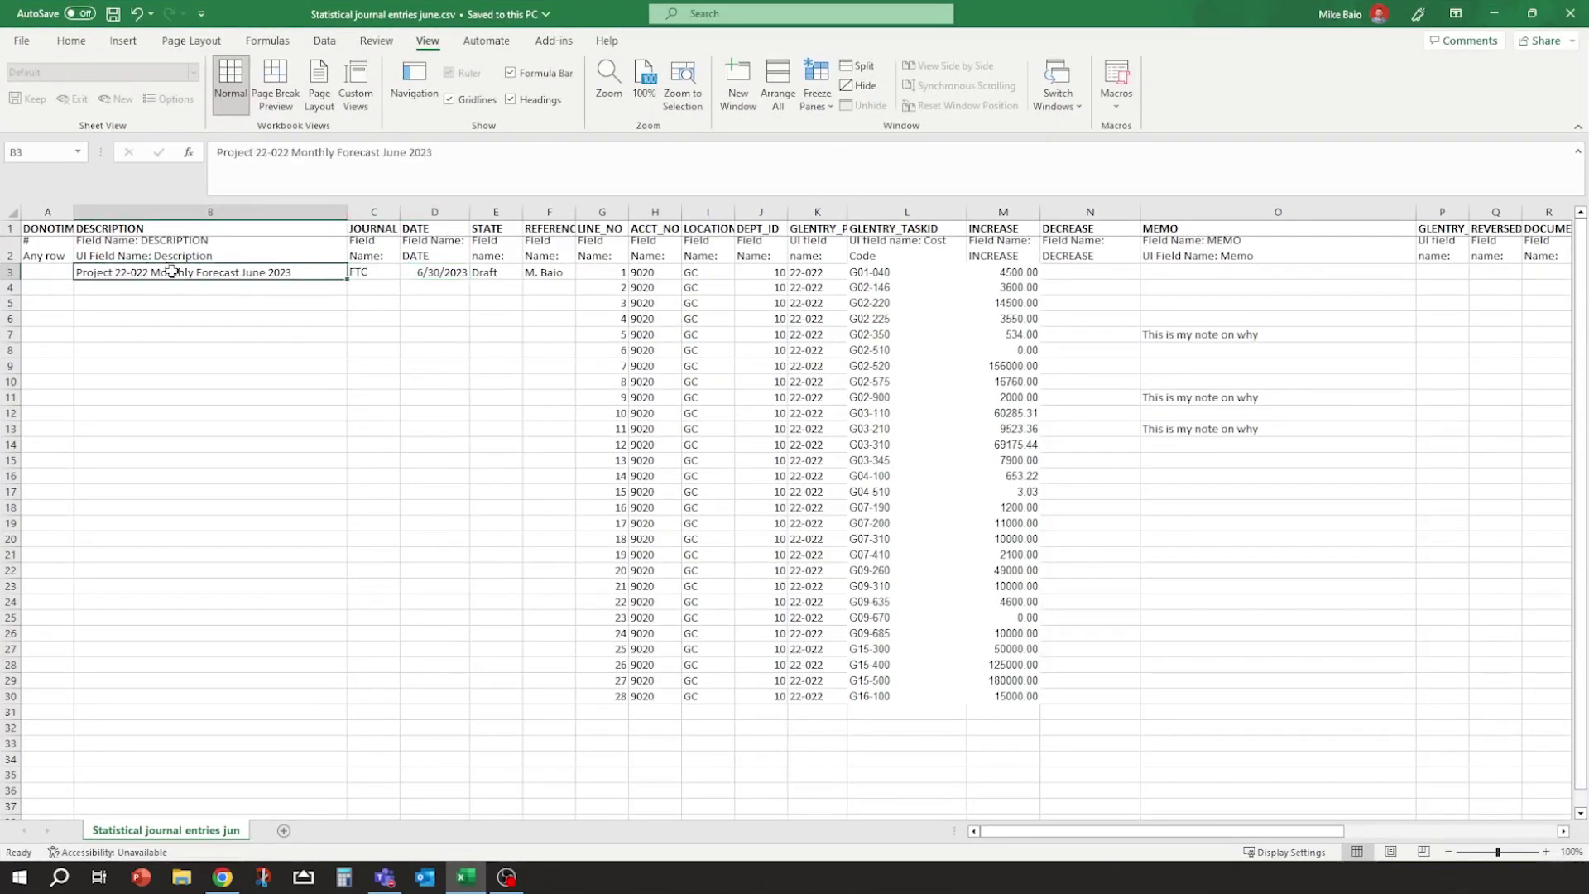
left_click(827, 272)
left_click(905, 274)
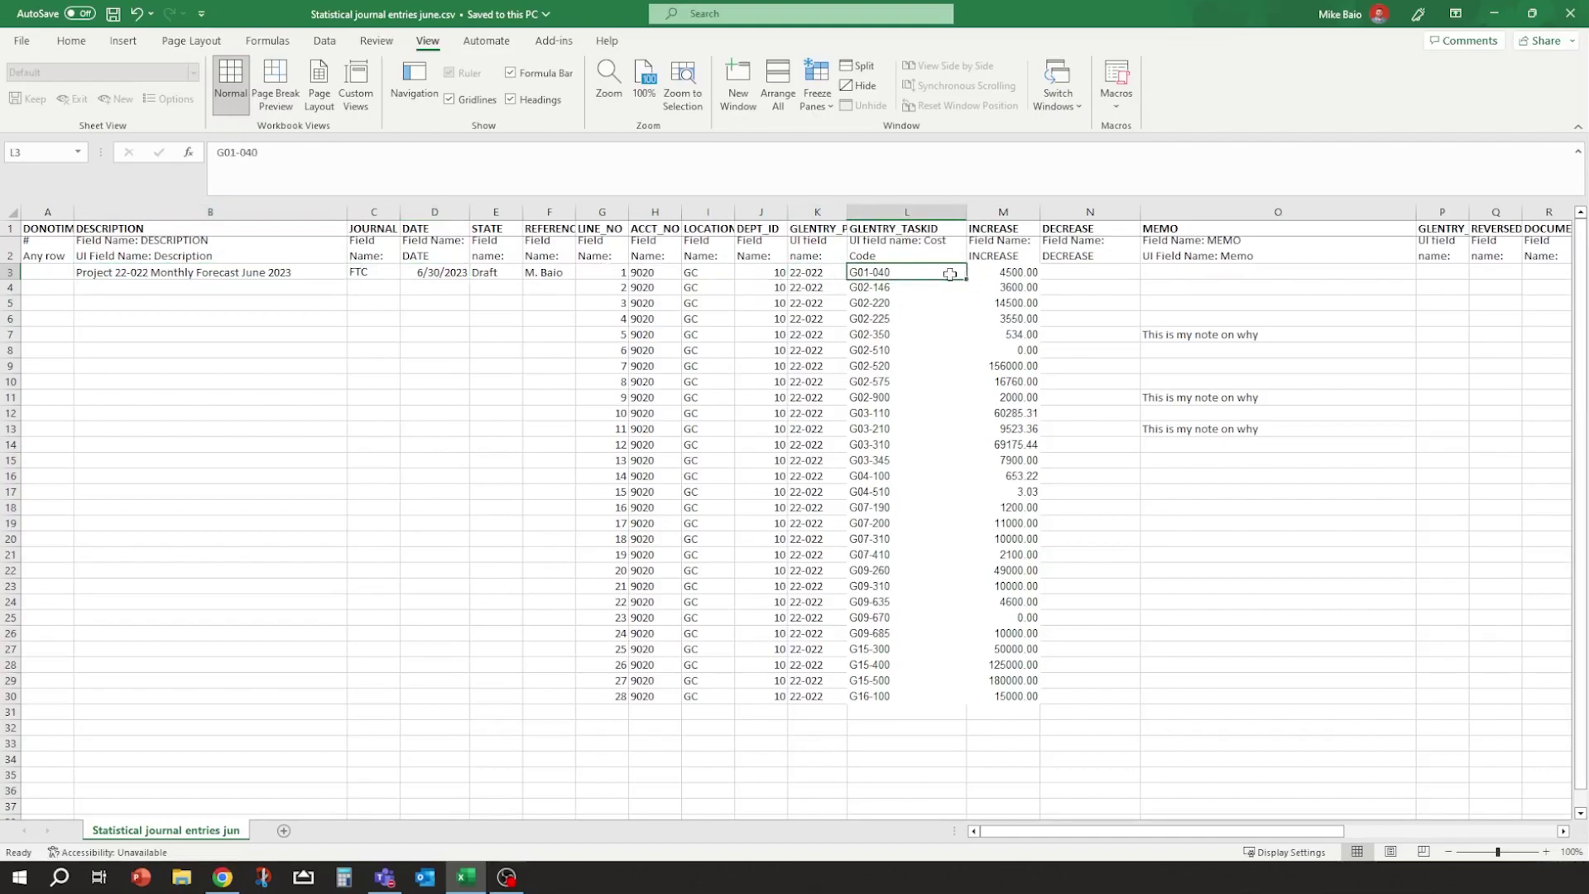
left_click(1003, 272)
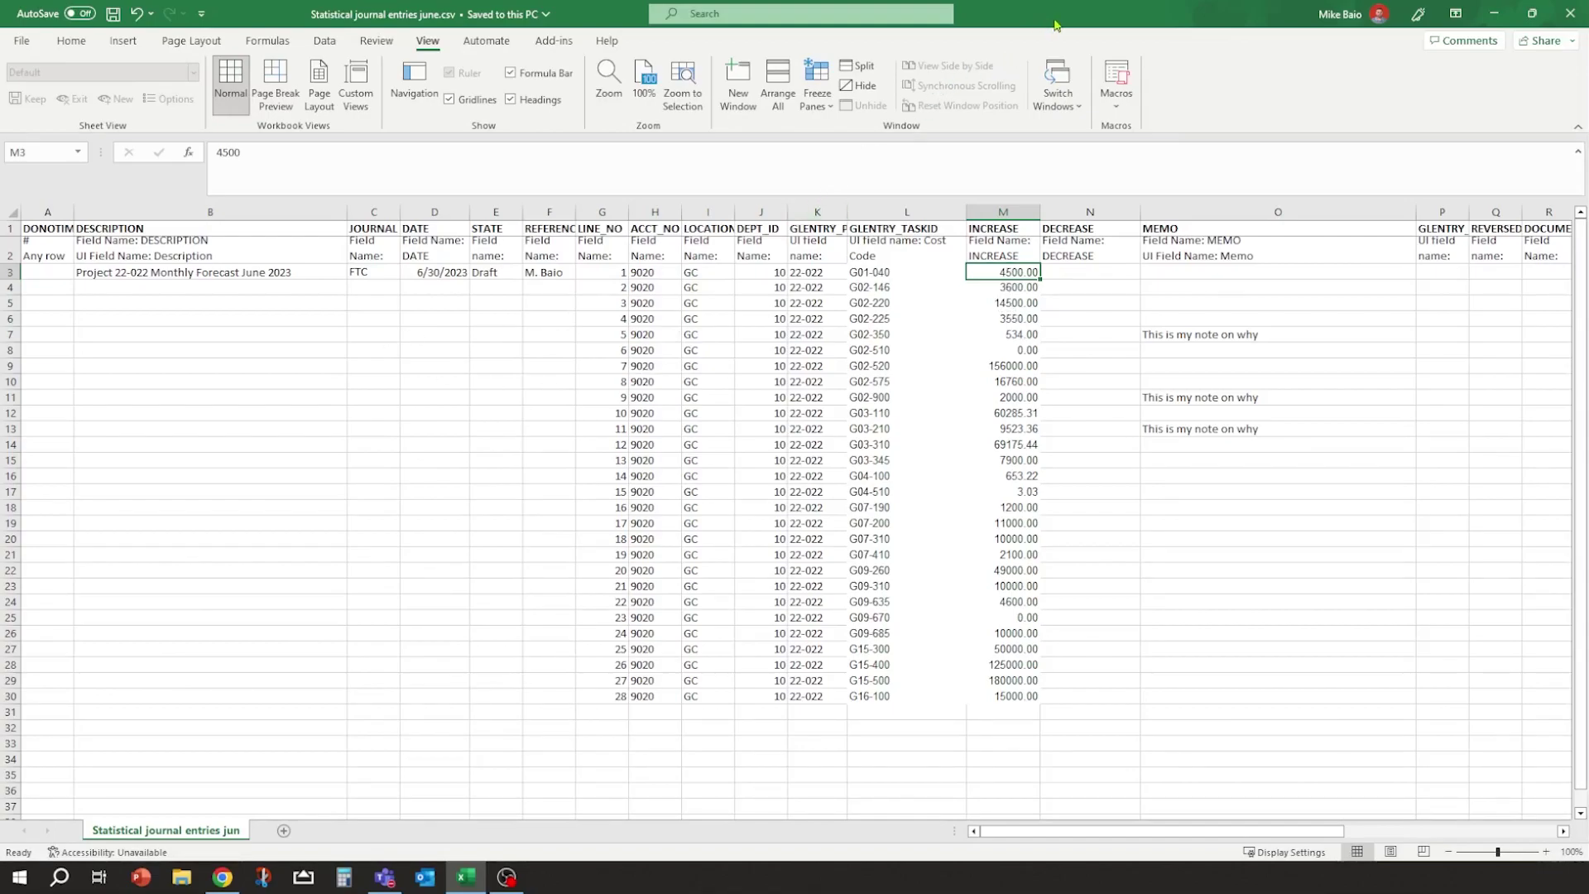
left_click(1494, 14)
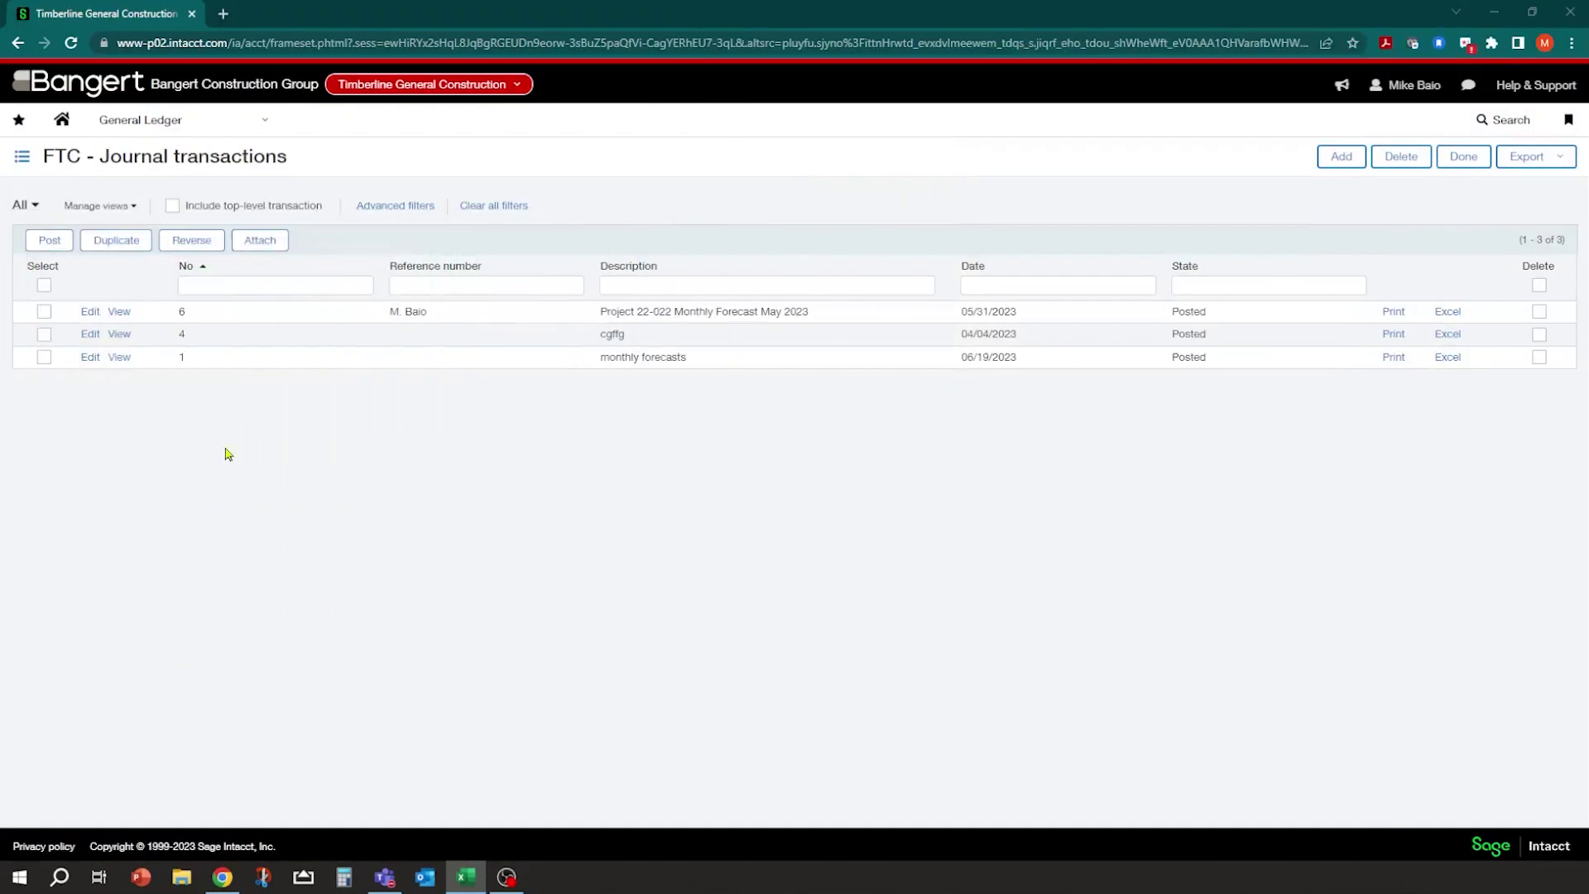
Open the General Ledger Financial reports list, showing 39 reports from Balance Sheet - Condensed.
left_click(265, 123)
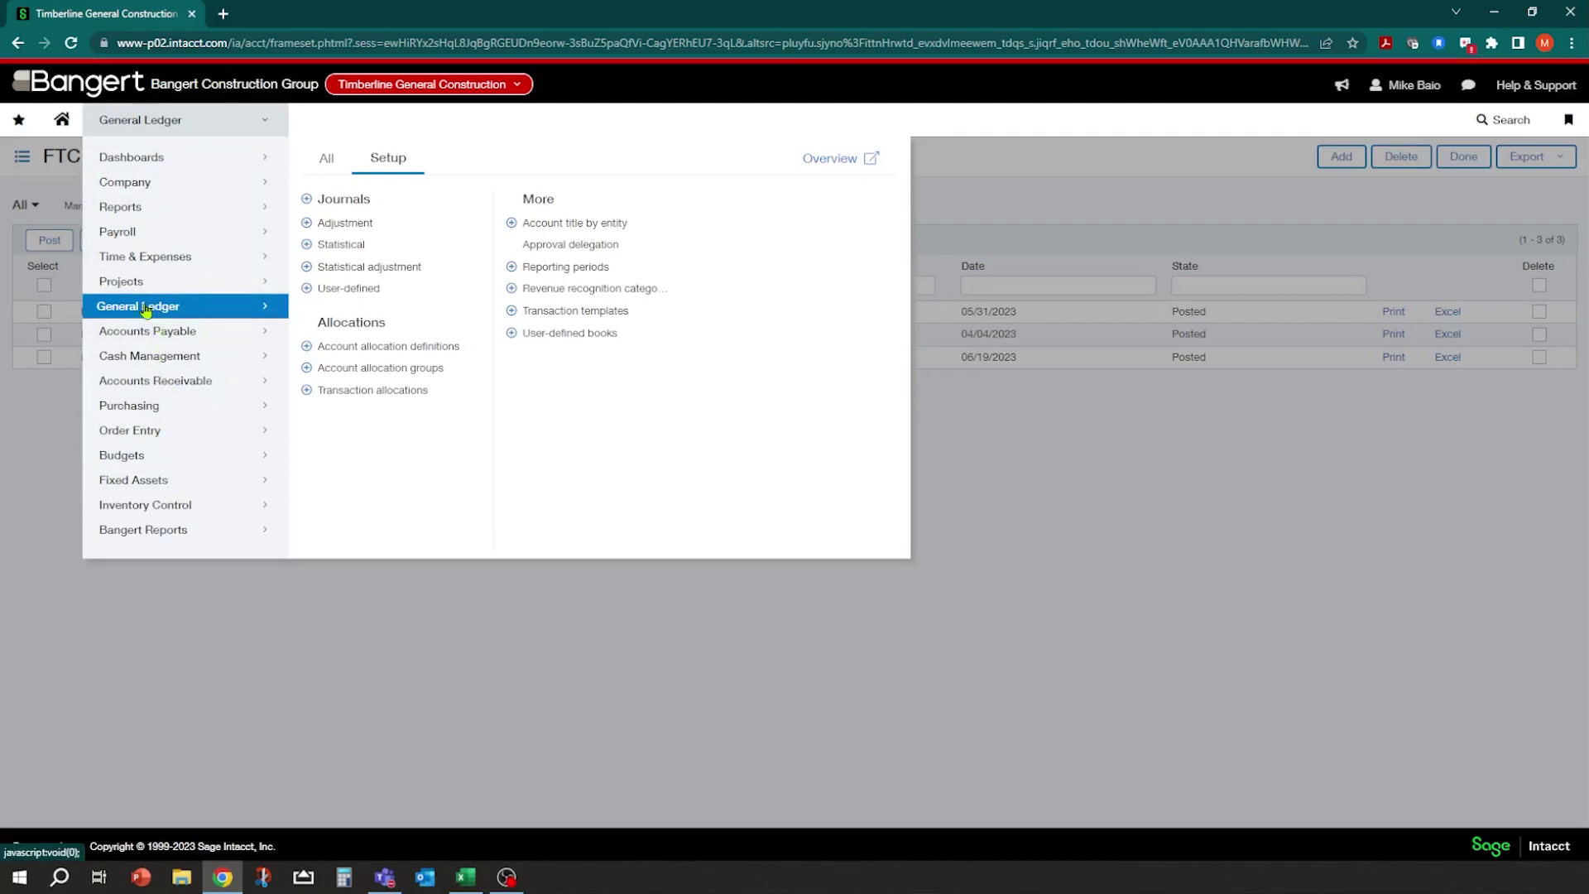
left_click(323, 159)
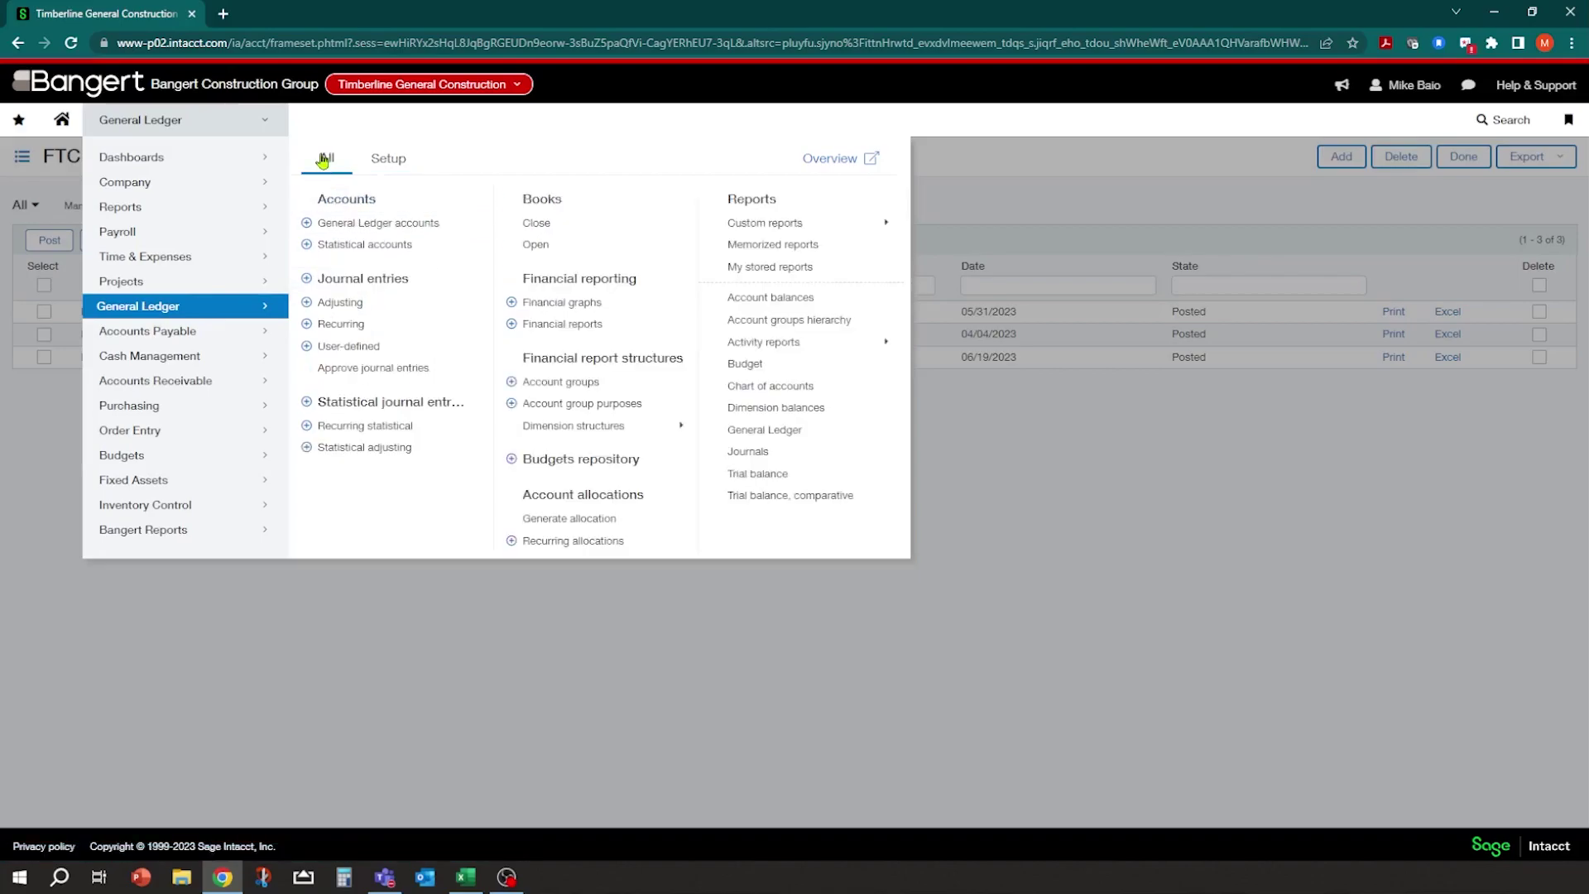
left_click(546, 325)
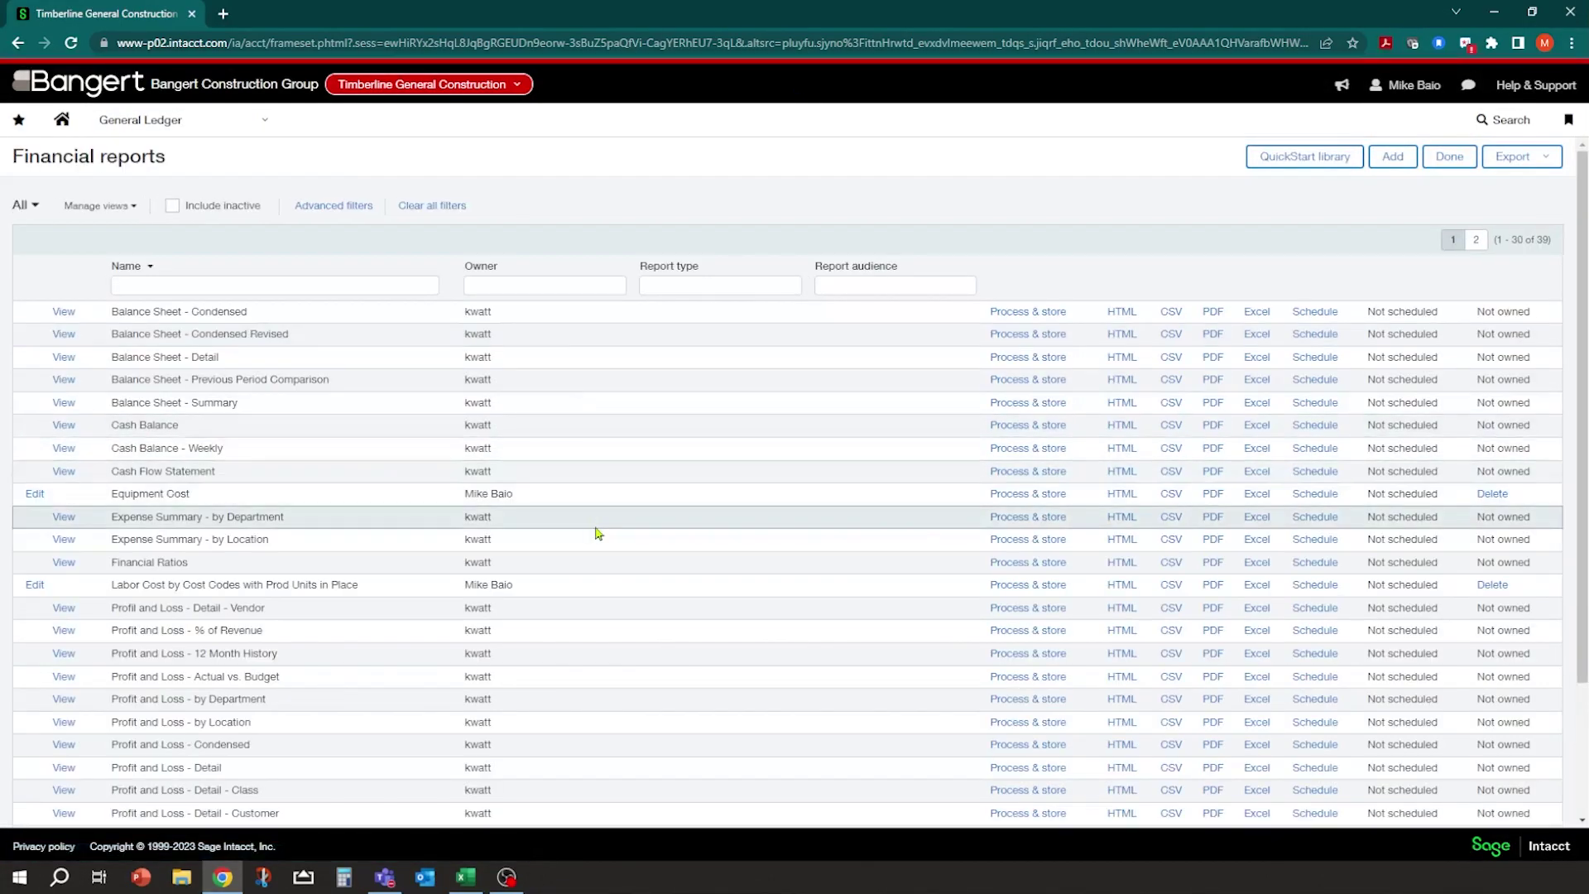
Set the Project Projected Cost at Completion prompt to as-of 05/31/2023, project 22-022--Amazon Warehouse San Antonio.
left_click(1476, 239)
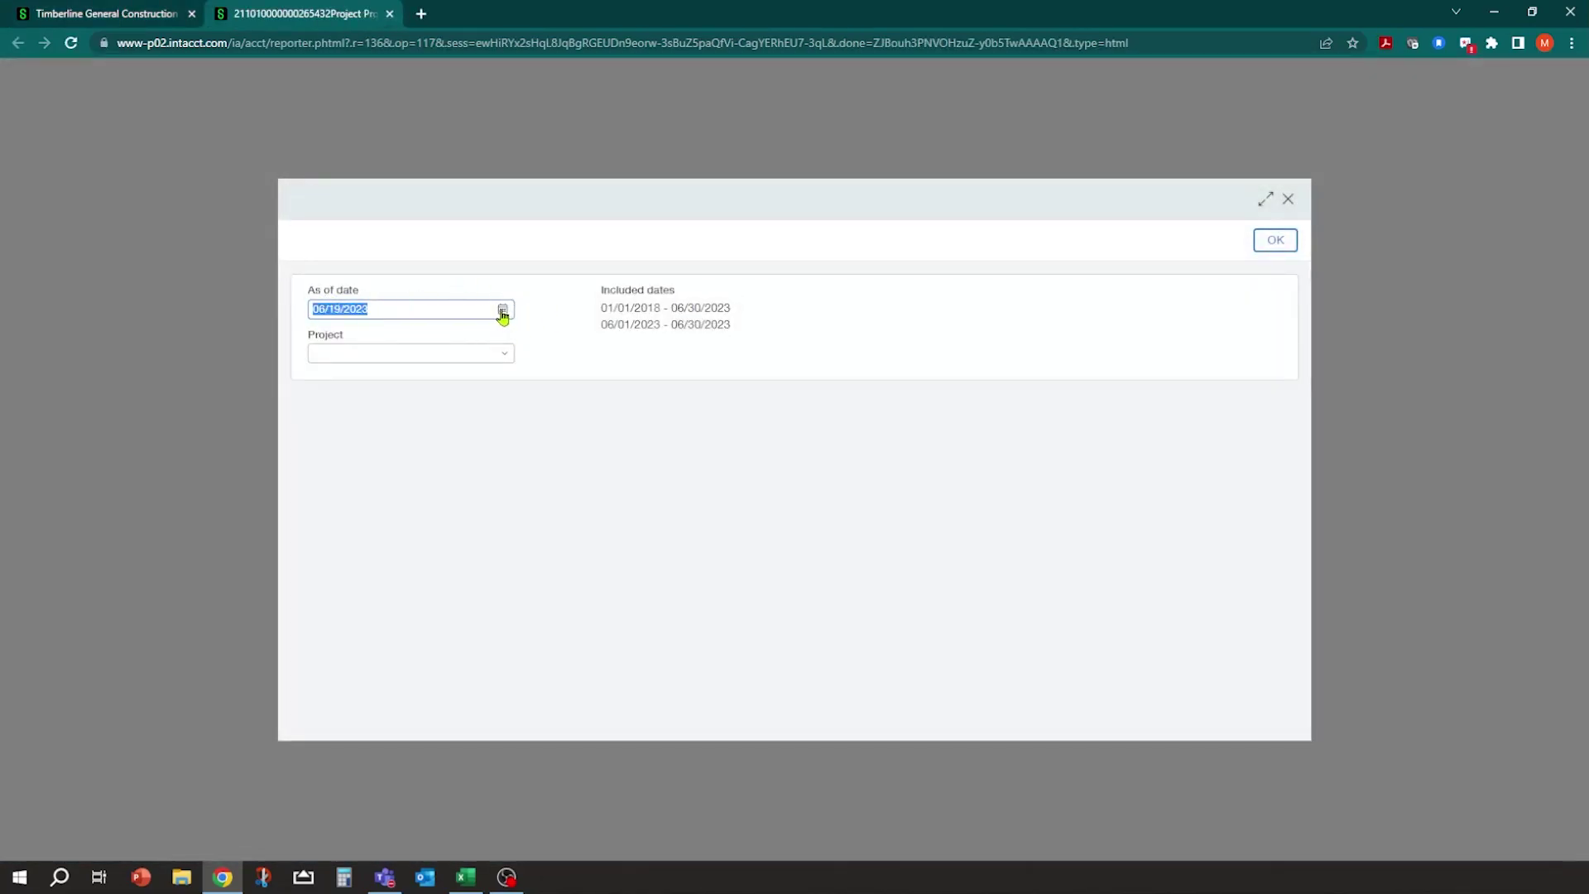
left_click(501, 310)
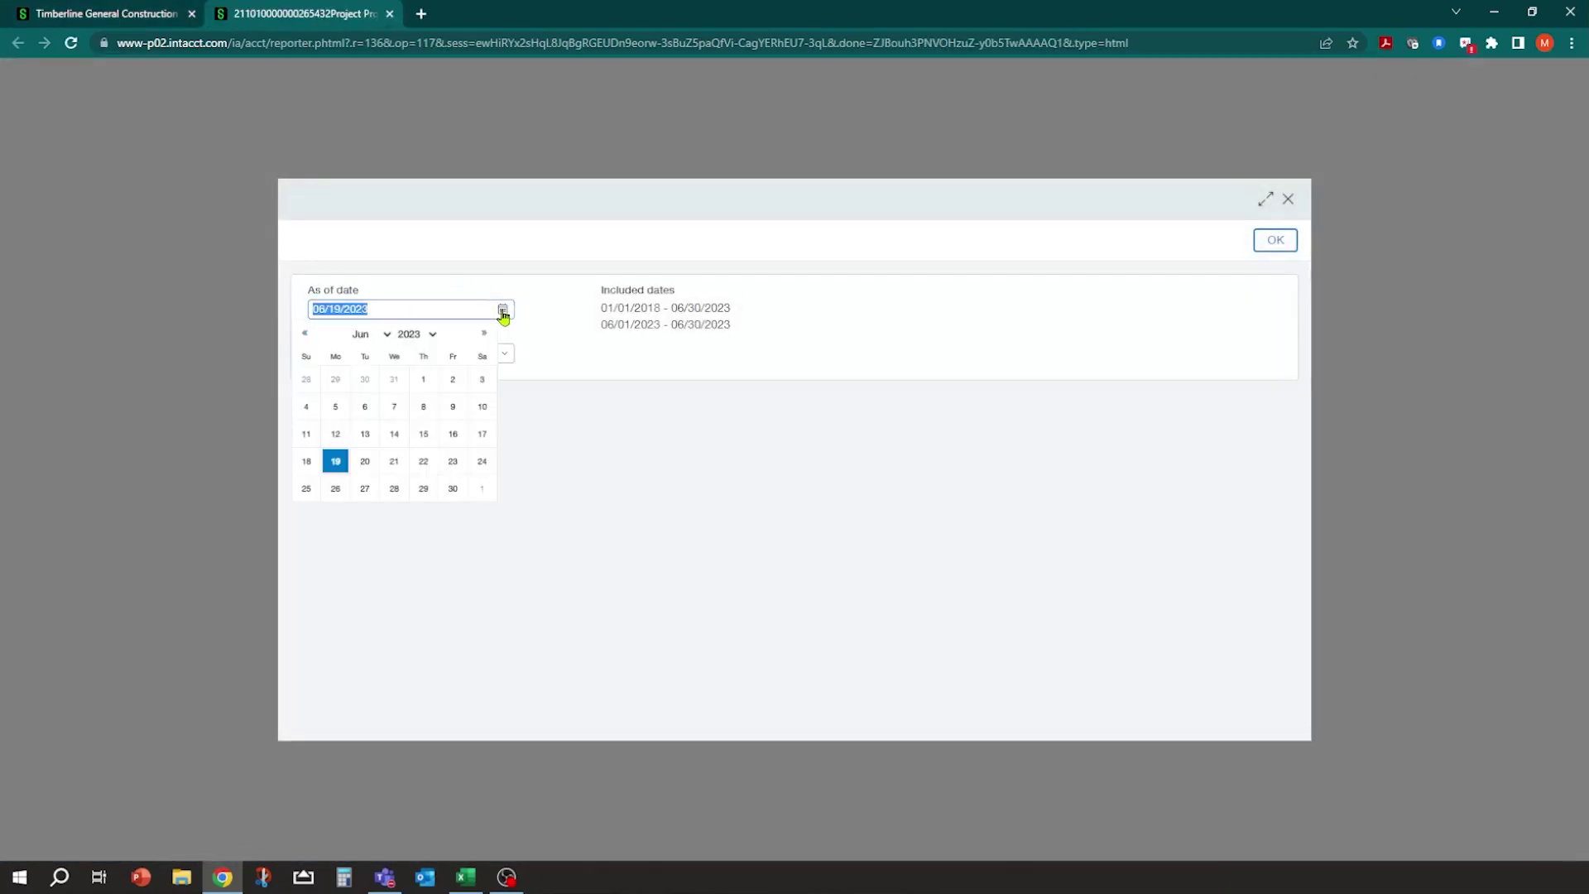
left_click(305, 333)
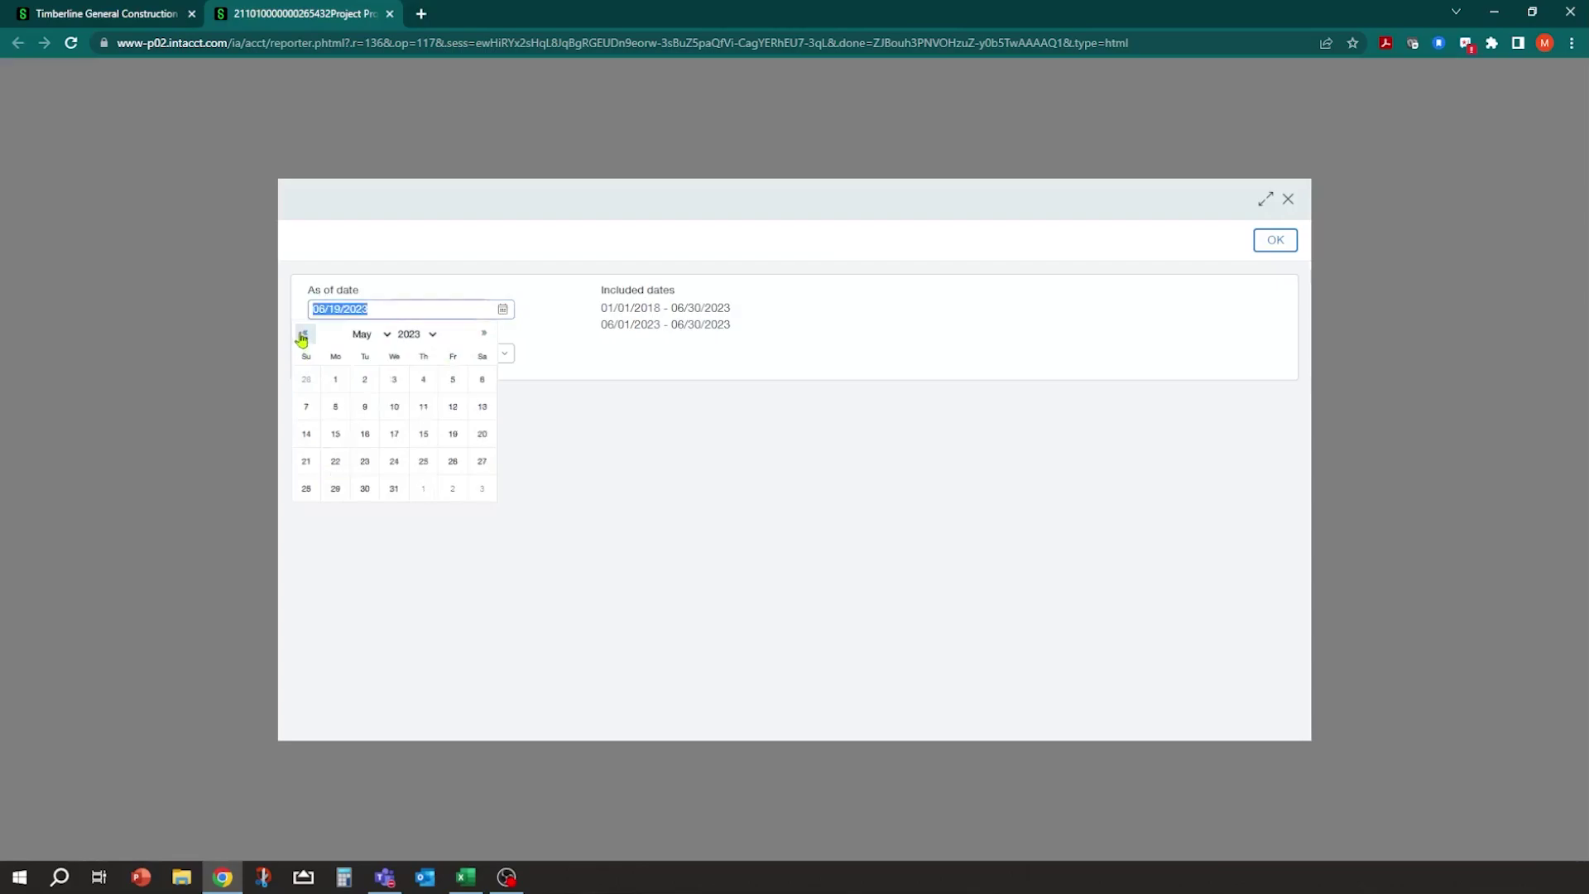
left_click(398, 491)
left_click(503, 356)
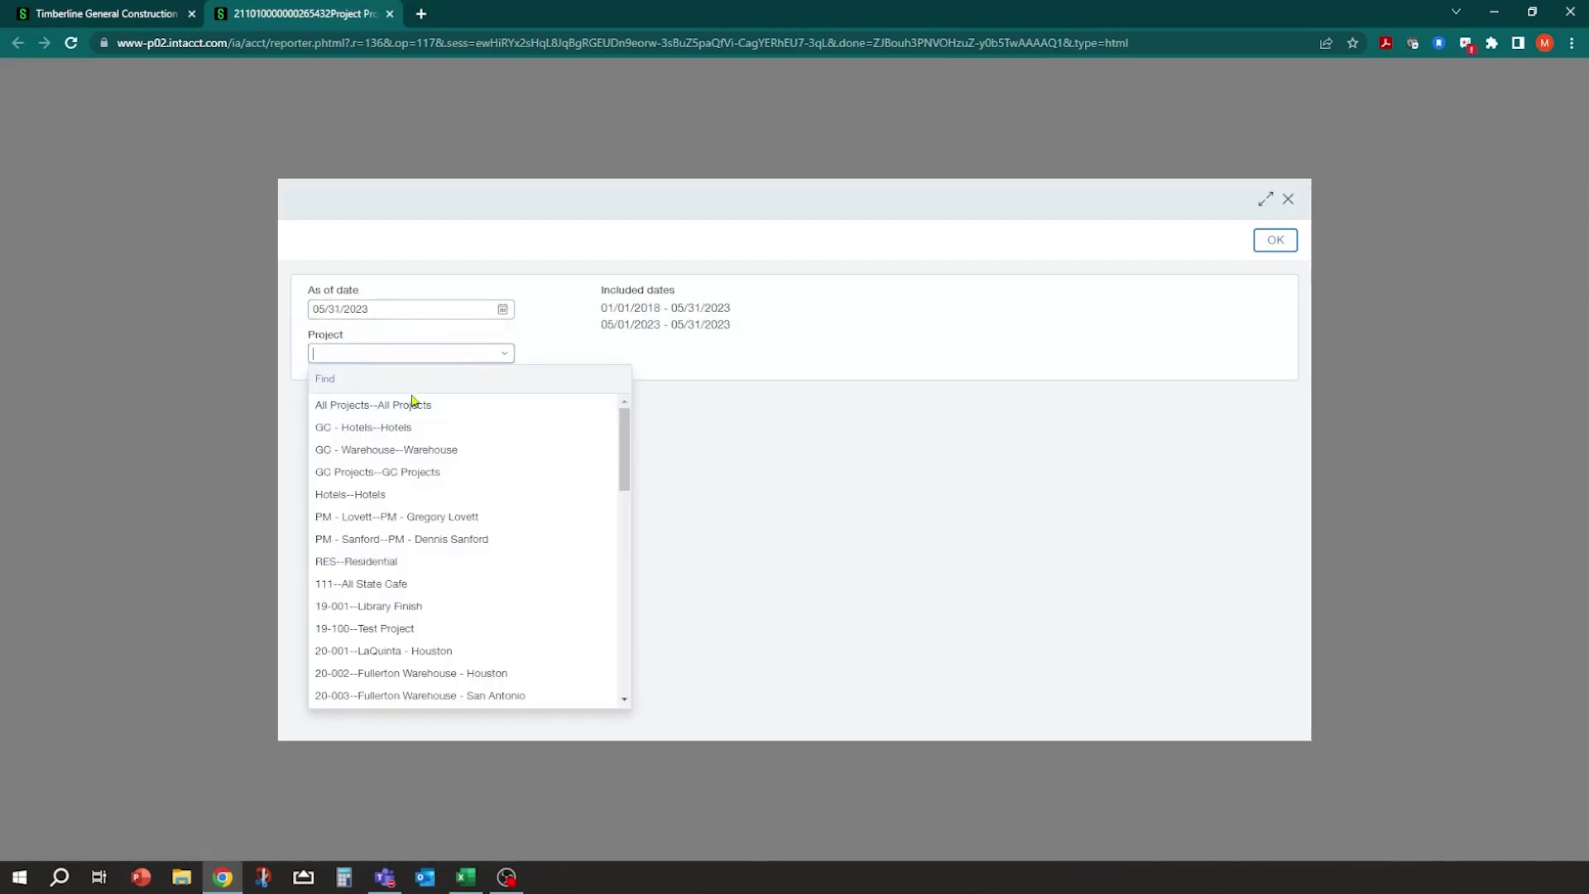
scroll(464, 641, "down", 3)
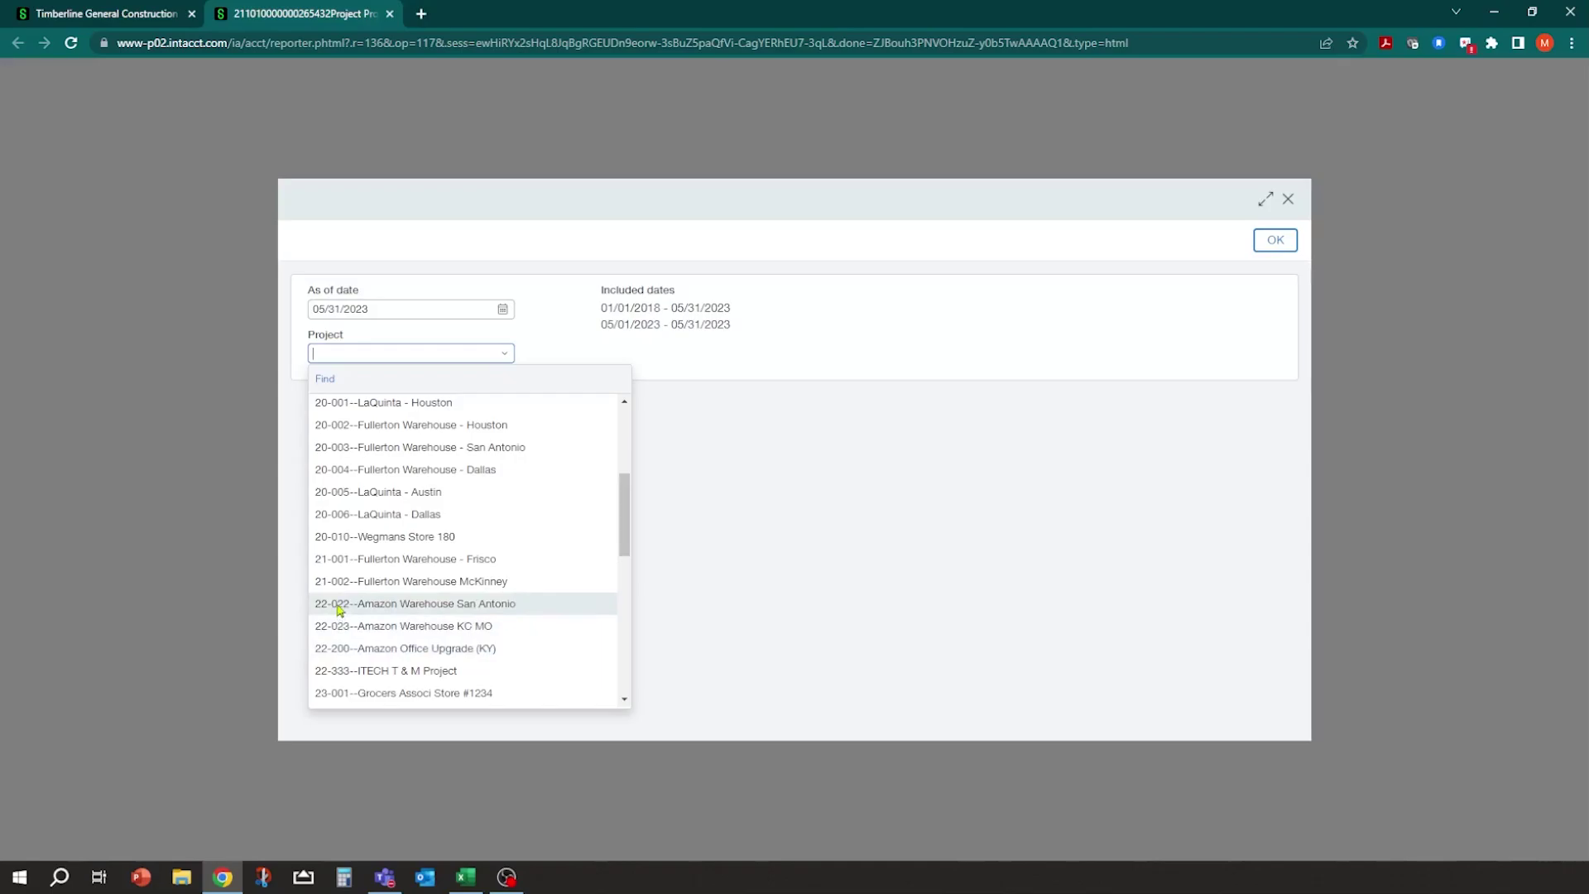
left_click(338, 606)
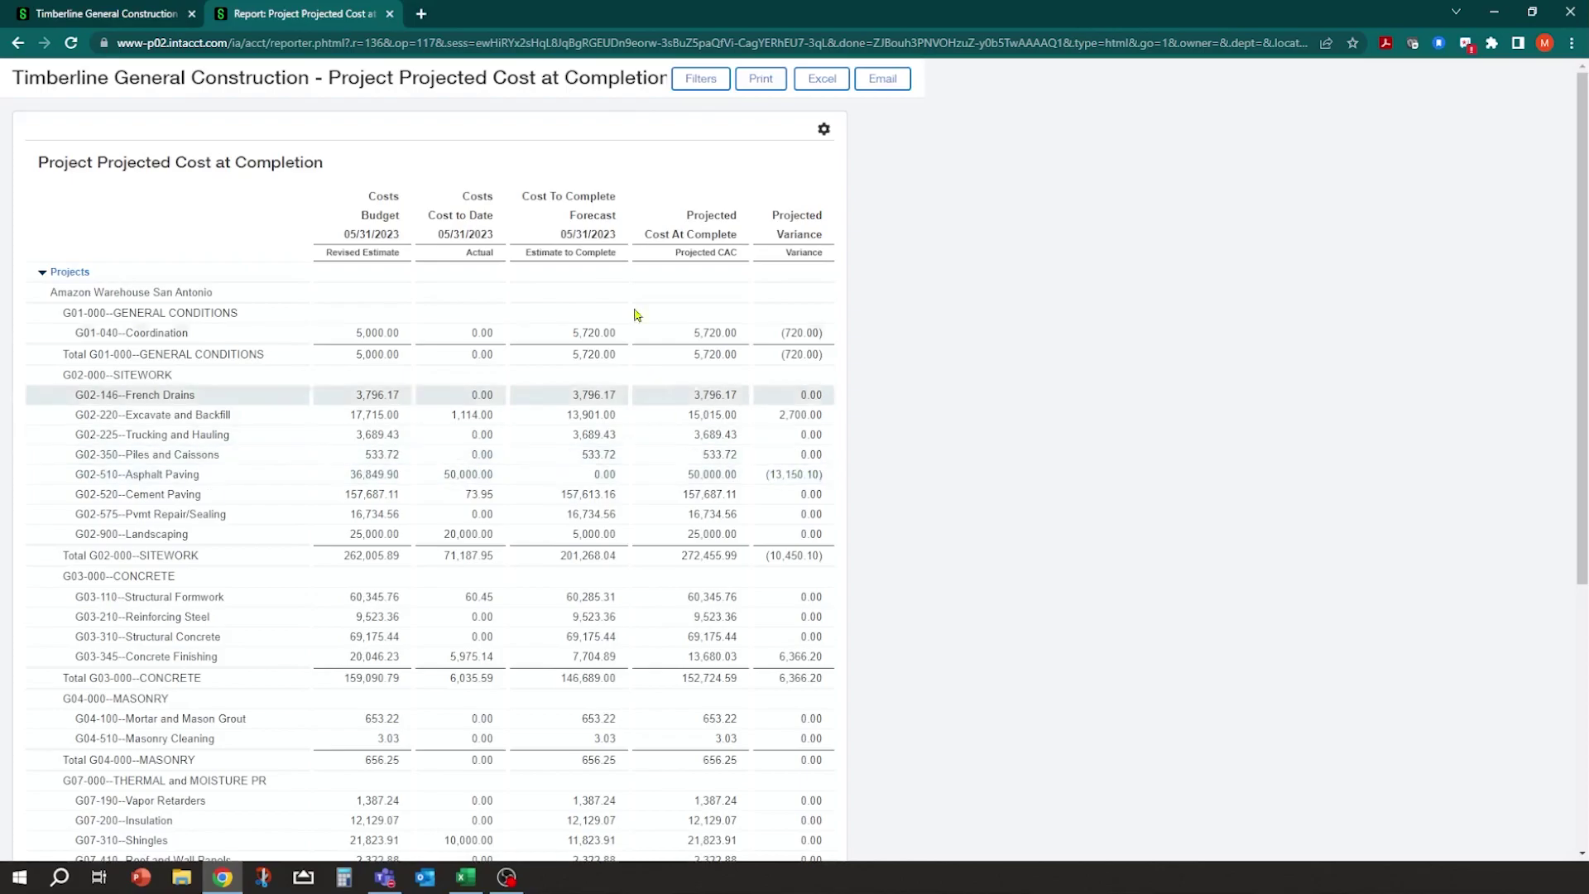
Export the Amazon Warehouse San Antonio projected-cost report to an Excel file.
left_click(823, 80)
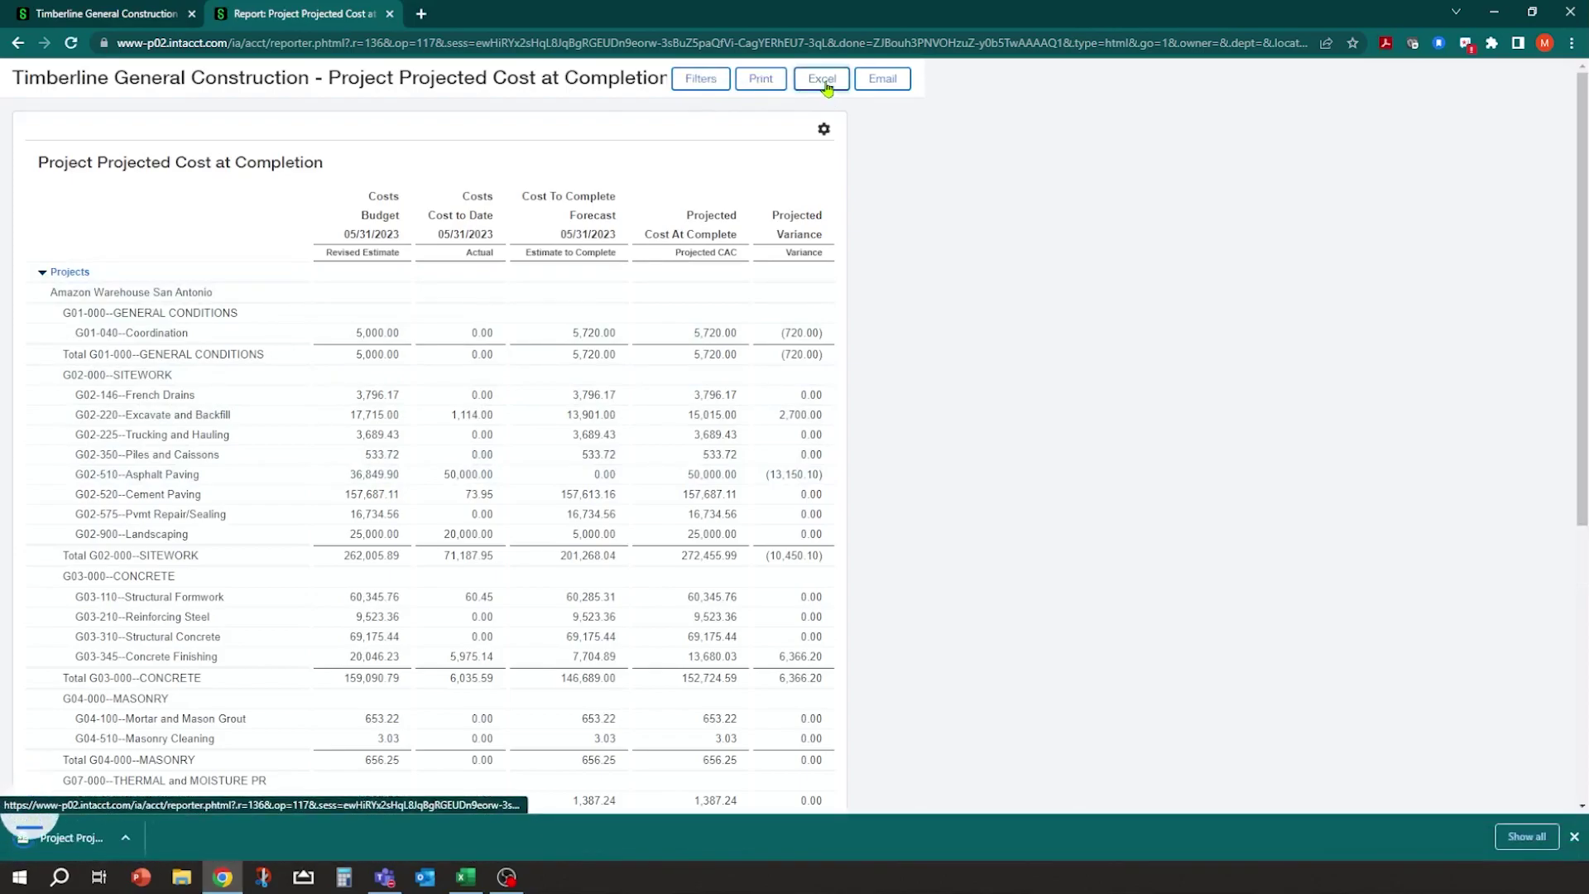
left_click(82, 840)
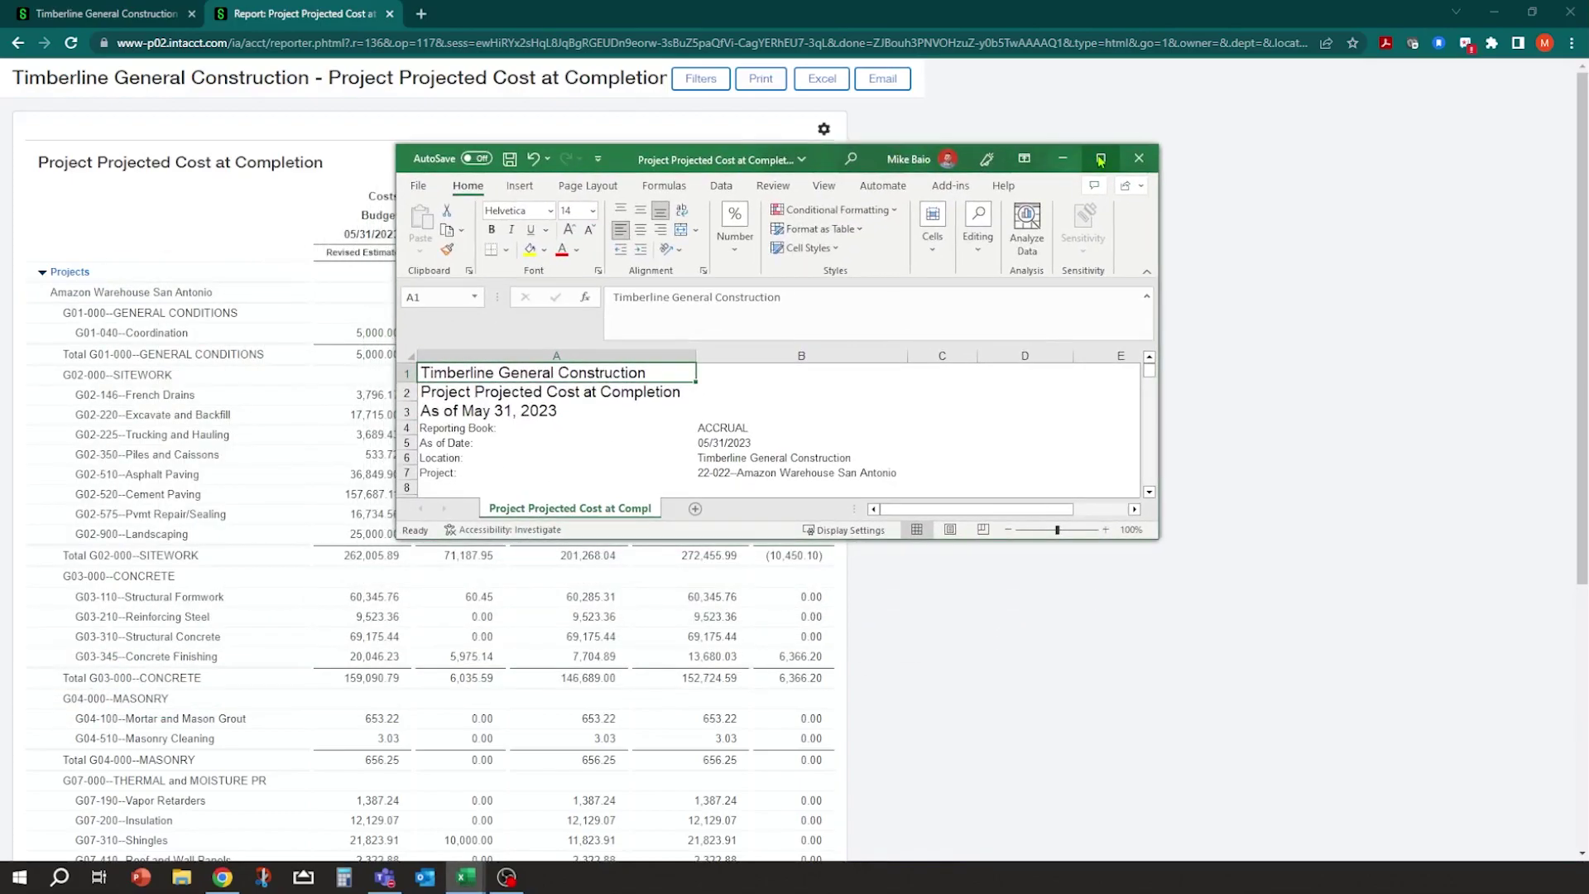
left_click(1100, 159)
scroll(580, 514, "down", 2)
left_click(561, 550)
left_click_drag(600, 563, 580, 530)
left_click(561, 523)
left_click(629, 581)
left_click(646, 507)
left_click(965, 523)
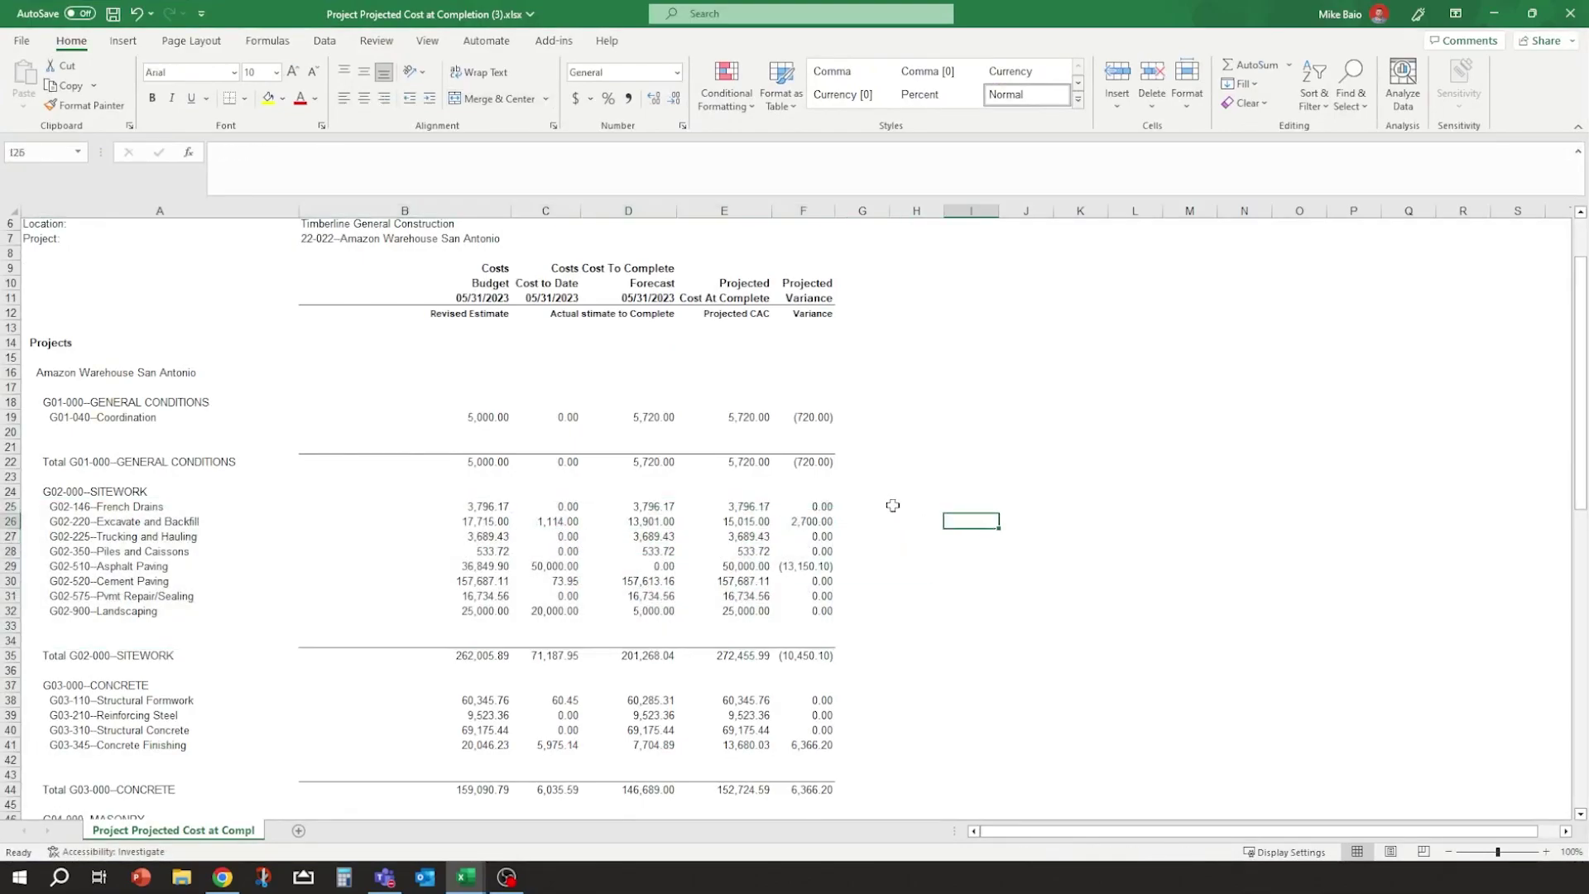
left_click_drag(660, 509, 663, 612)
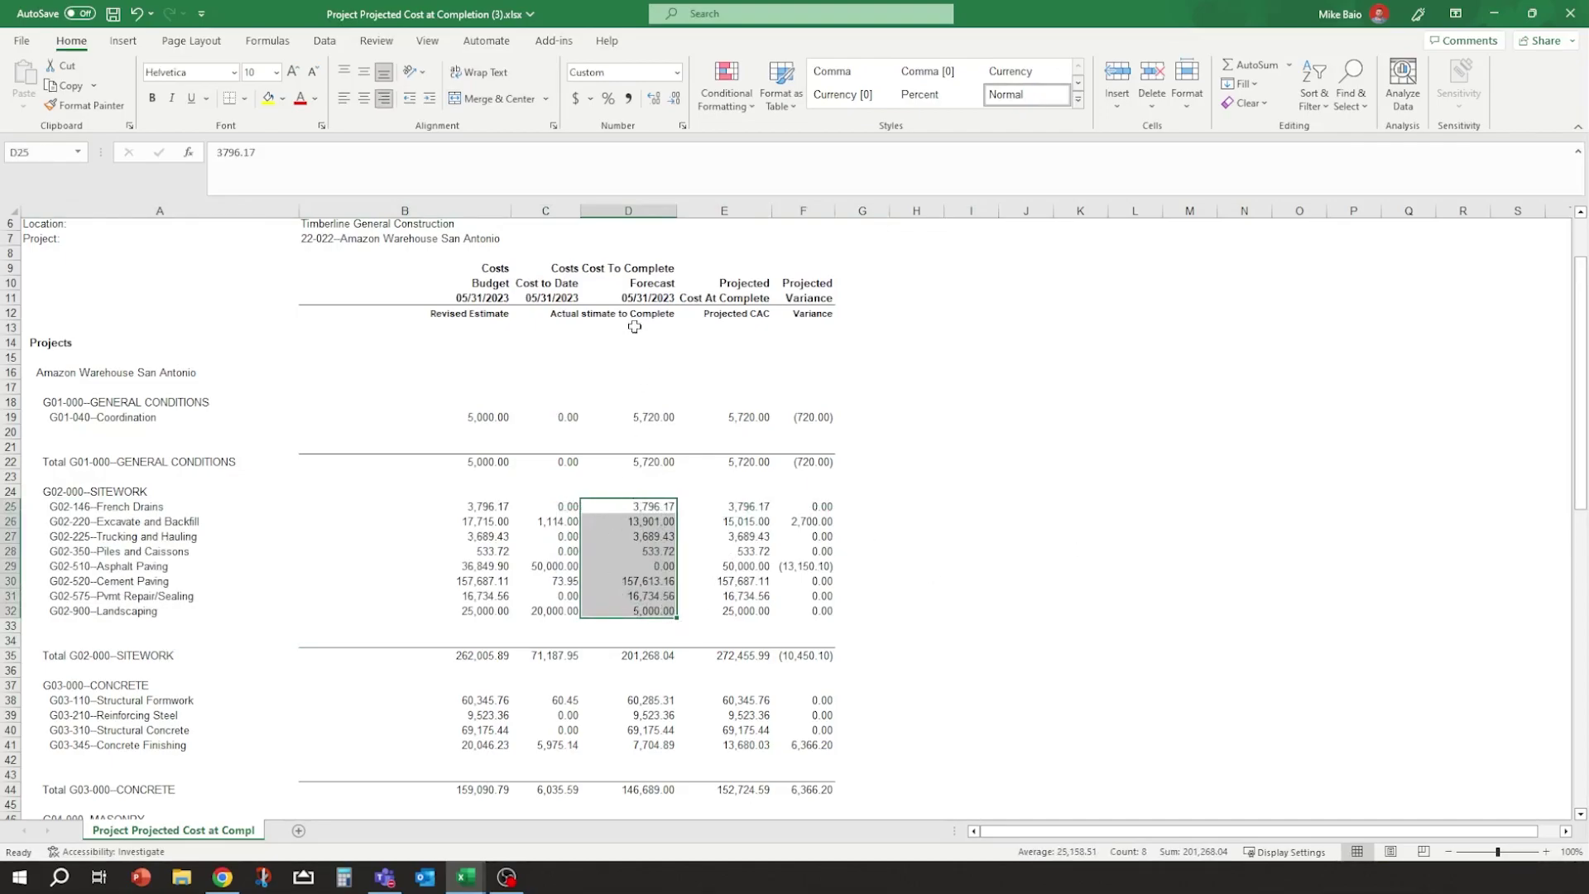
left_click_drag(637, 327, 650, 641)
left_click(641, 417)
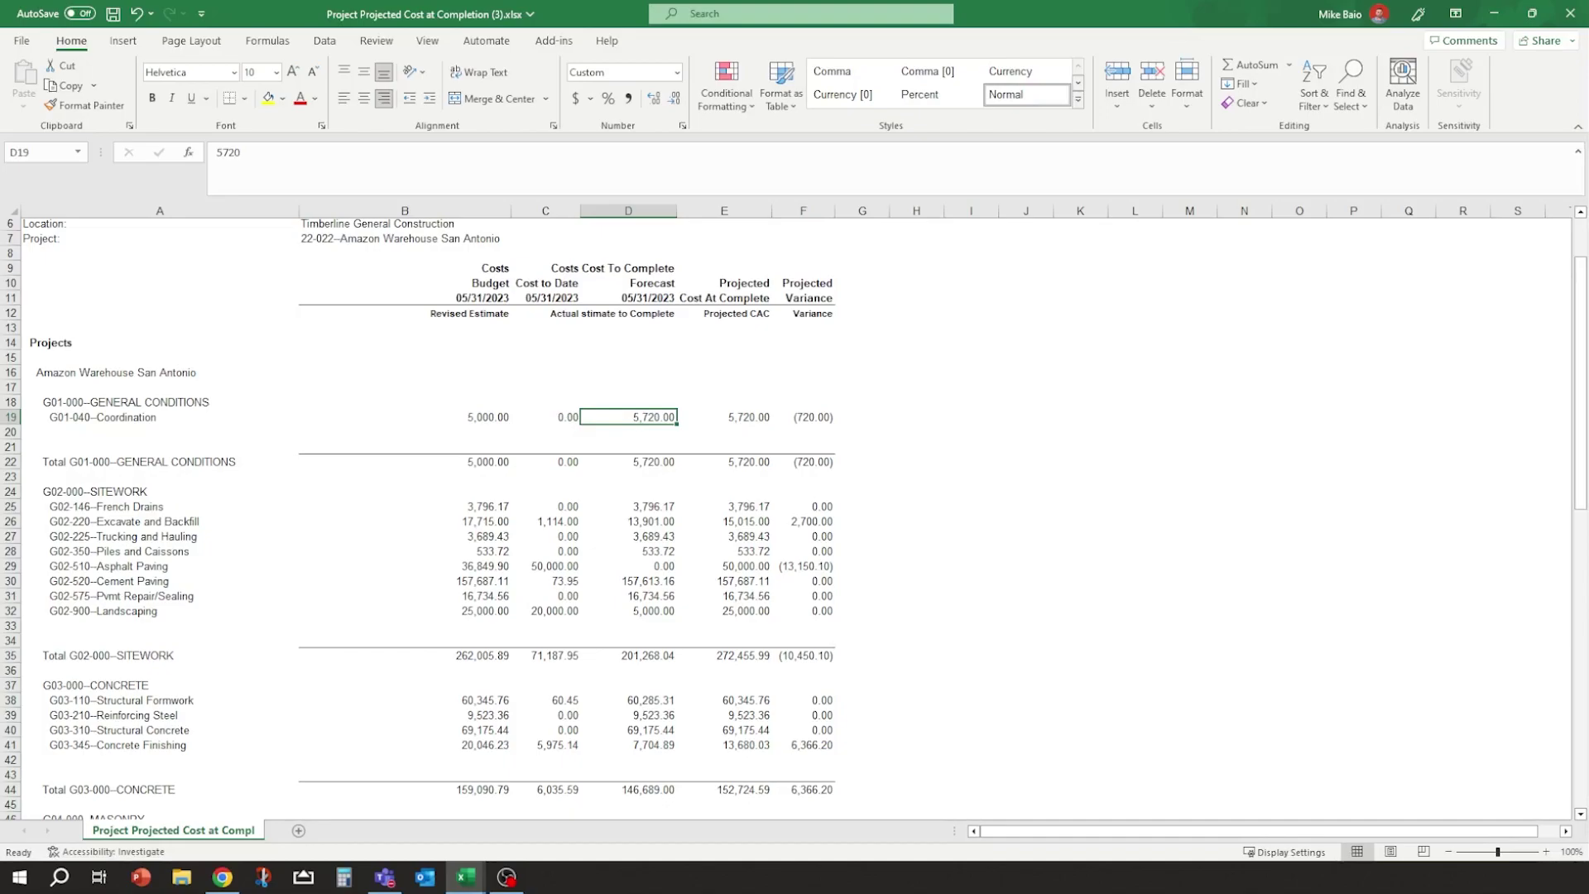
left_click_drag(157, 283, 149, 273)
left_click(142, 262)
left_click(99, 302)
left_click(112, 315)
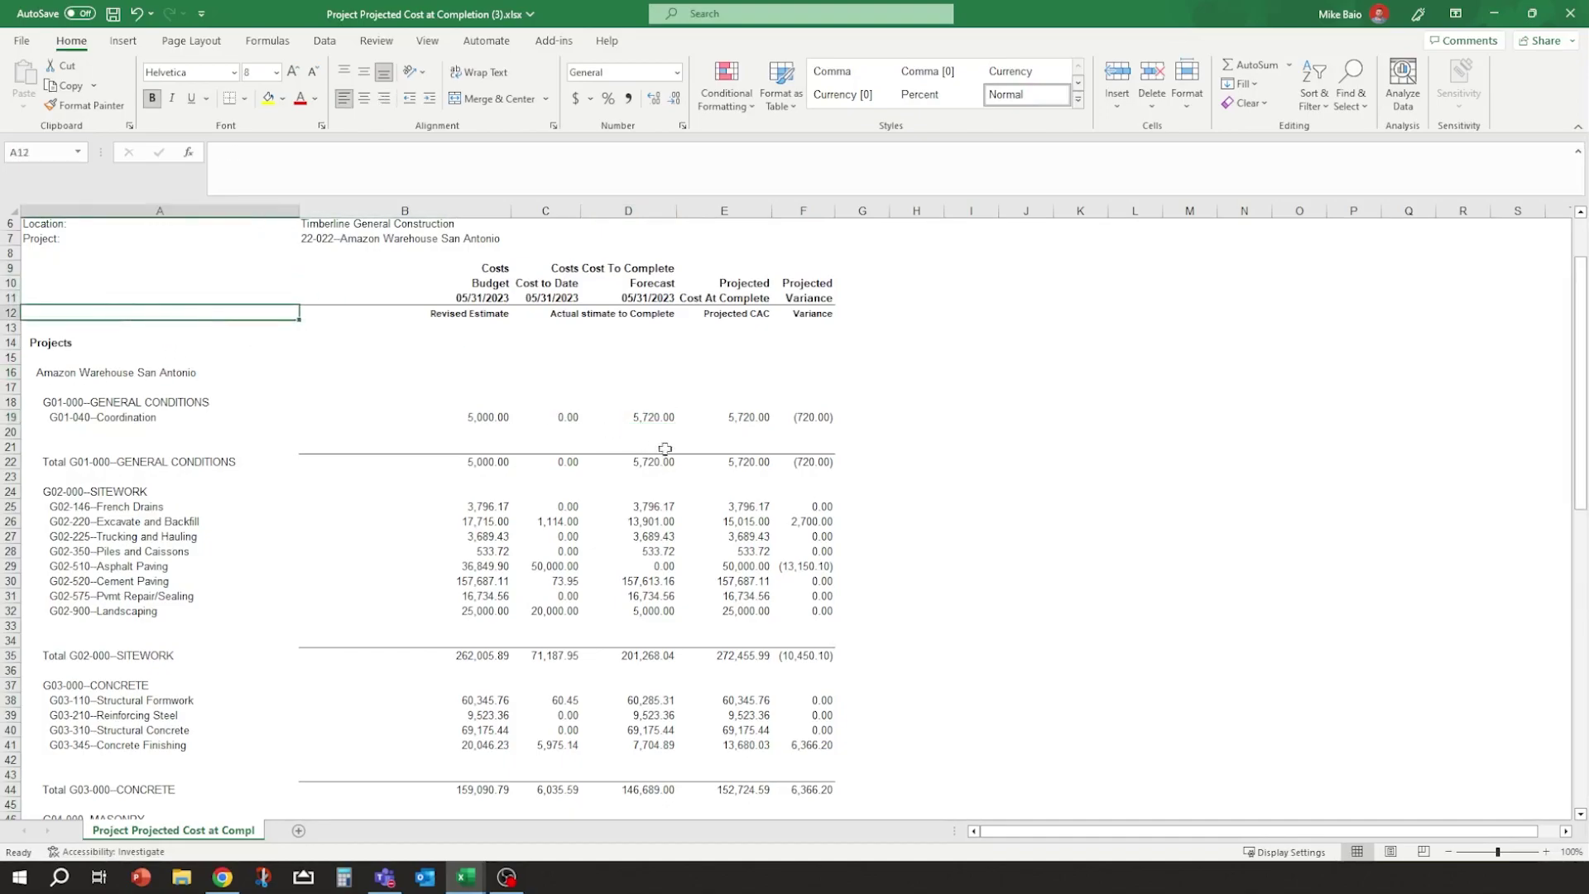
left_click(947, 314)
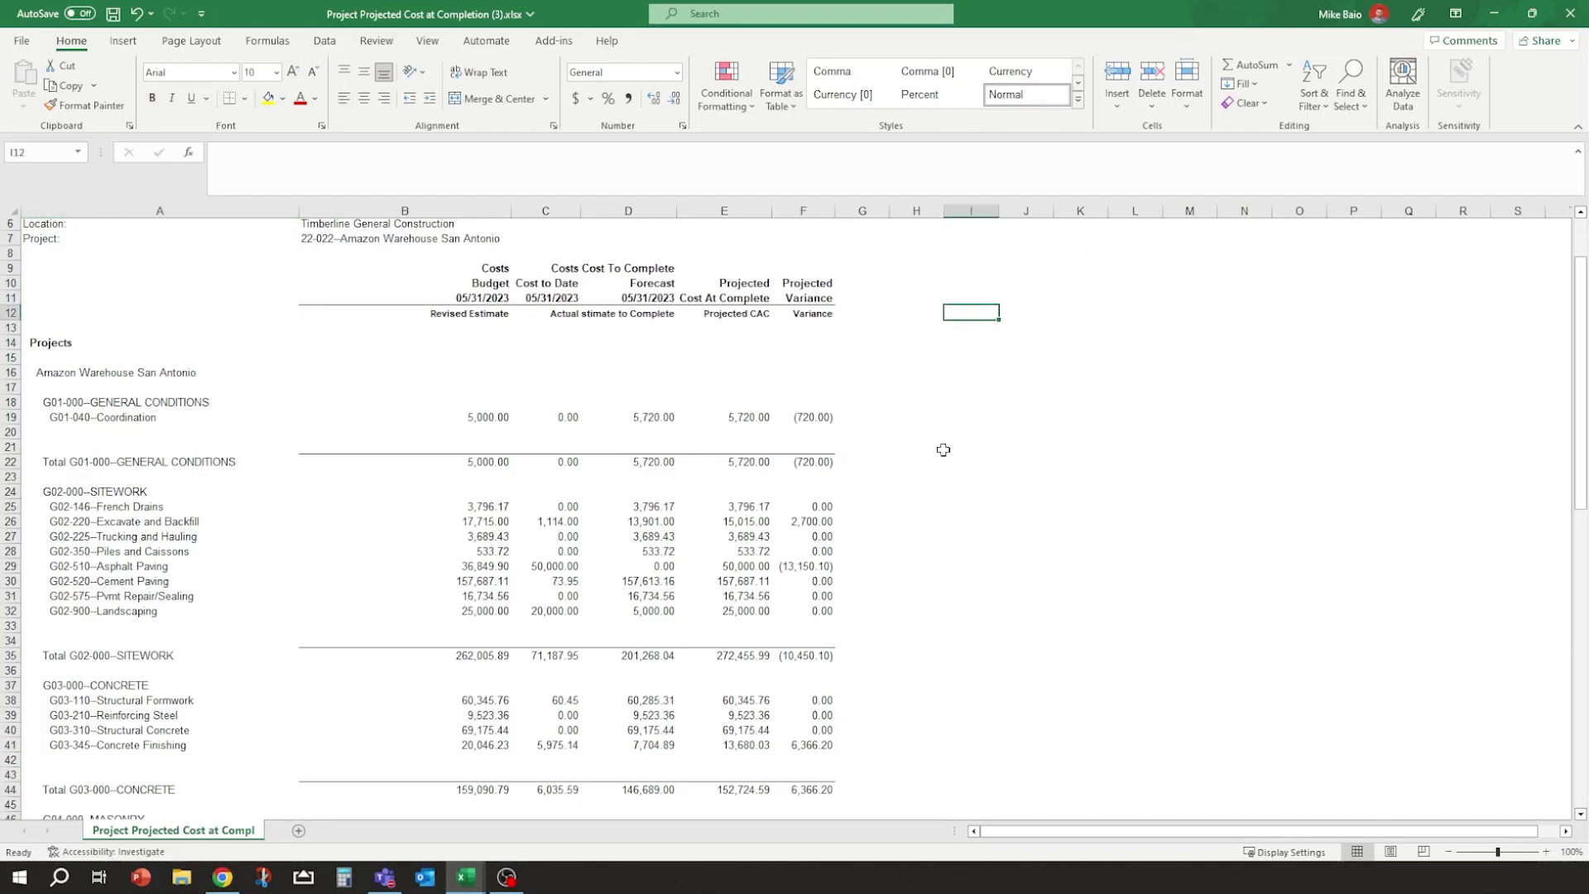
left_click(1568, 16)
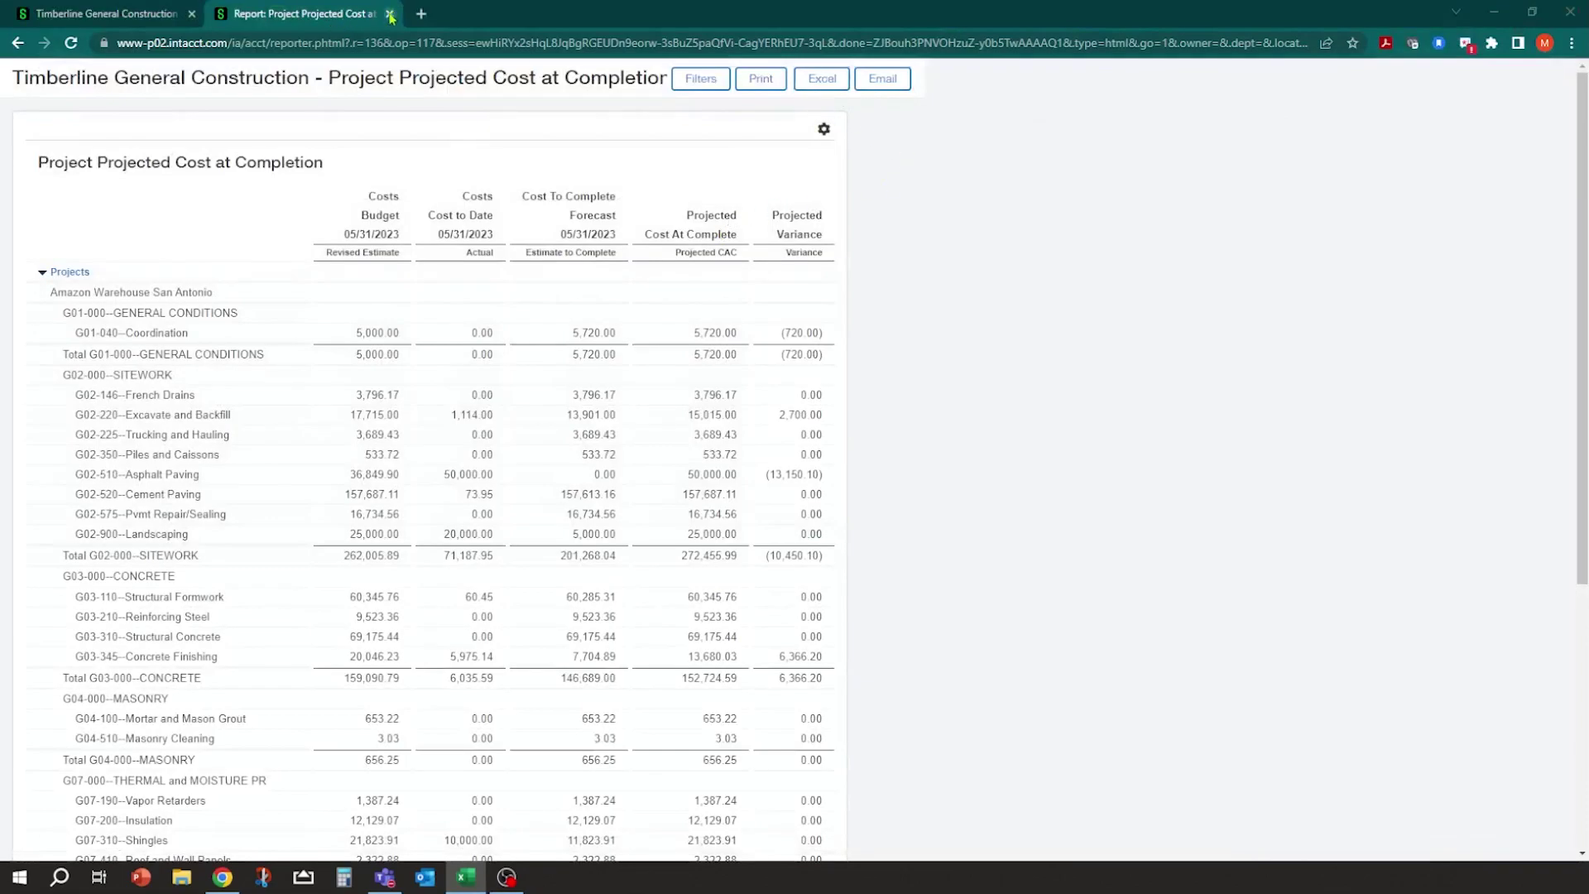
Close the report tab and review the June CSV's journal symbol, description and first entry row.
left_click(390, 14)
left_click(466, 877)
left_click(1120, 163)
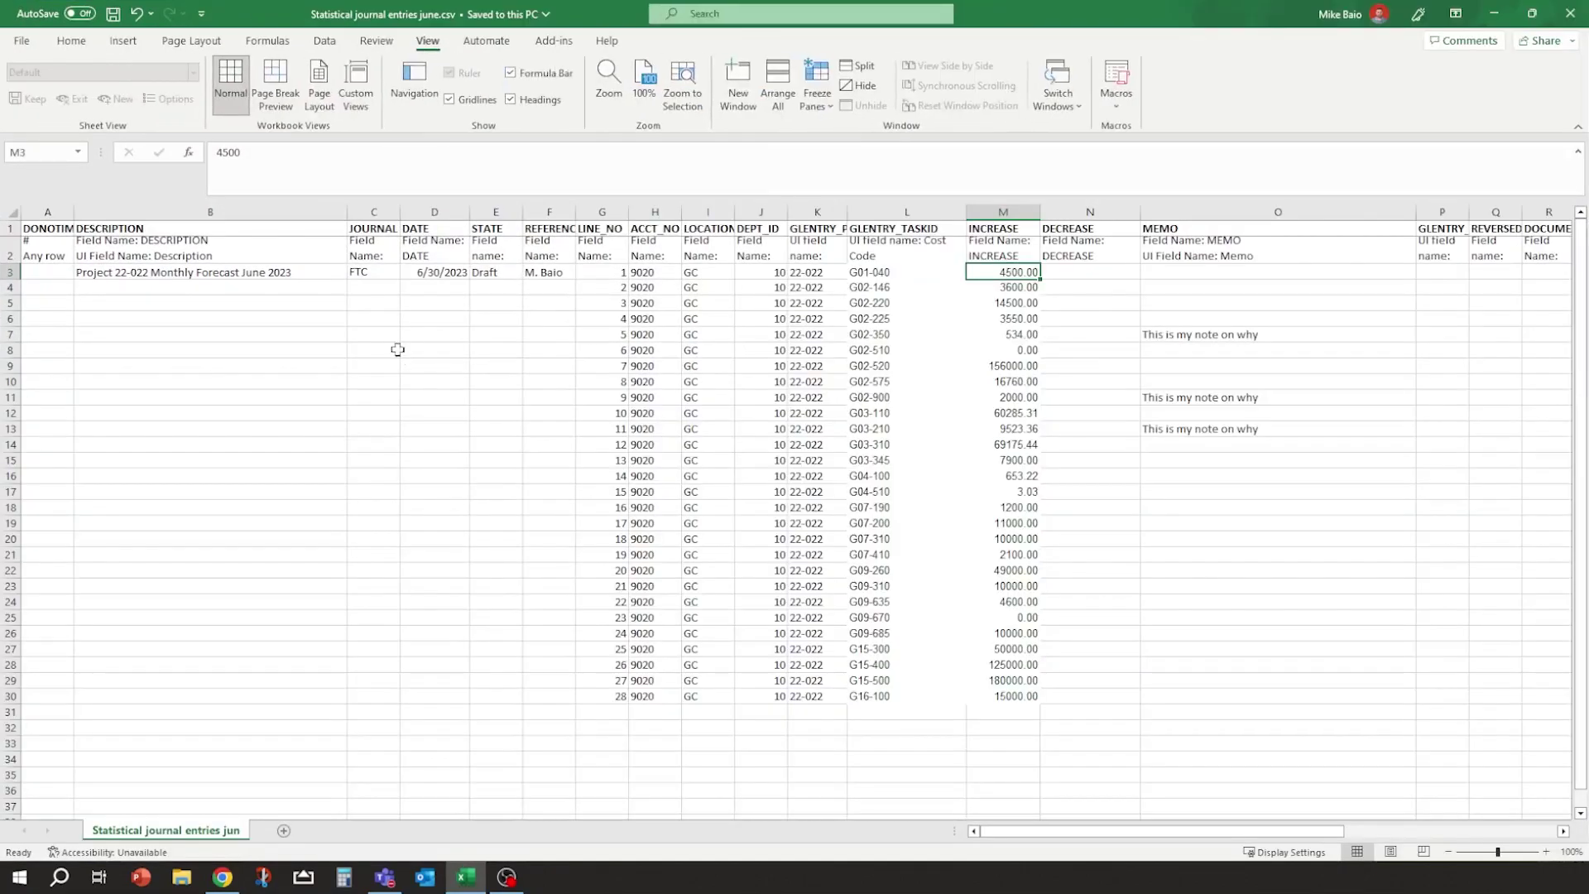
left_click(385, 271)
left_click(231, 276)
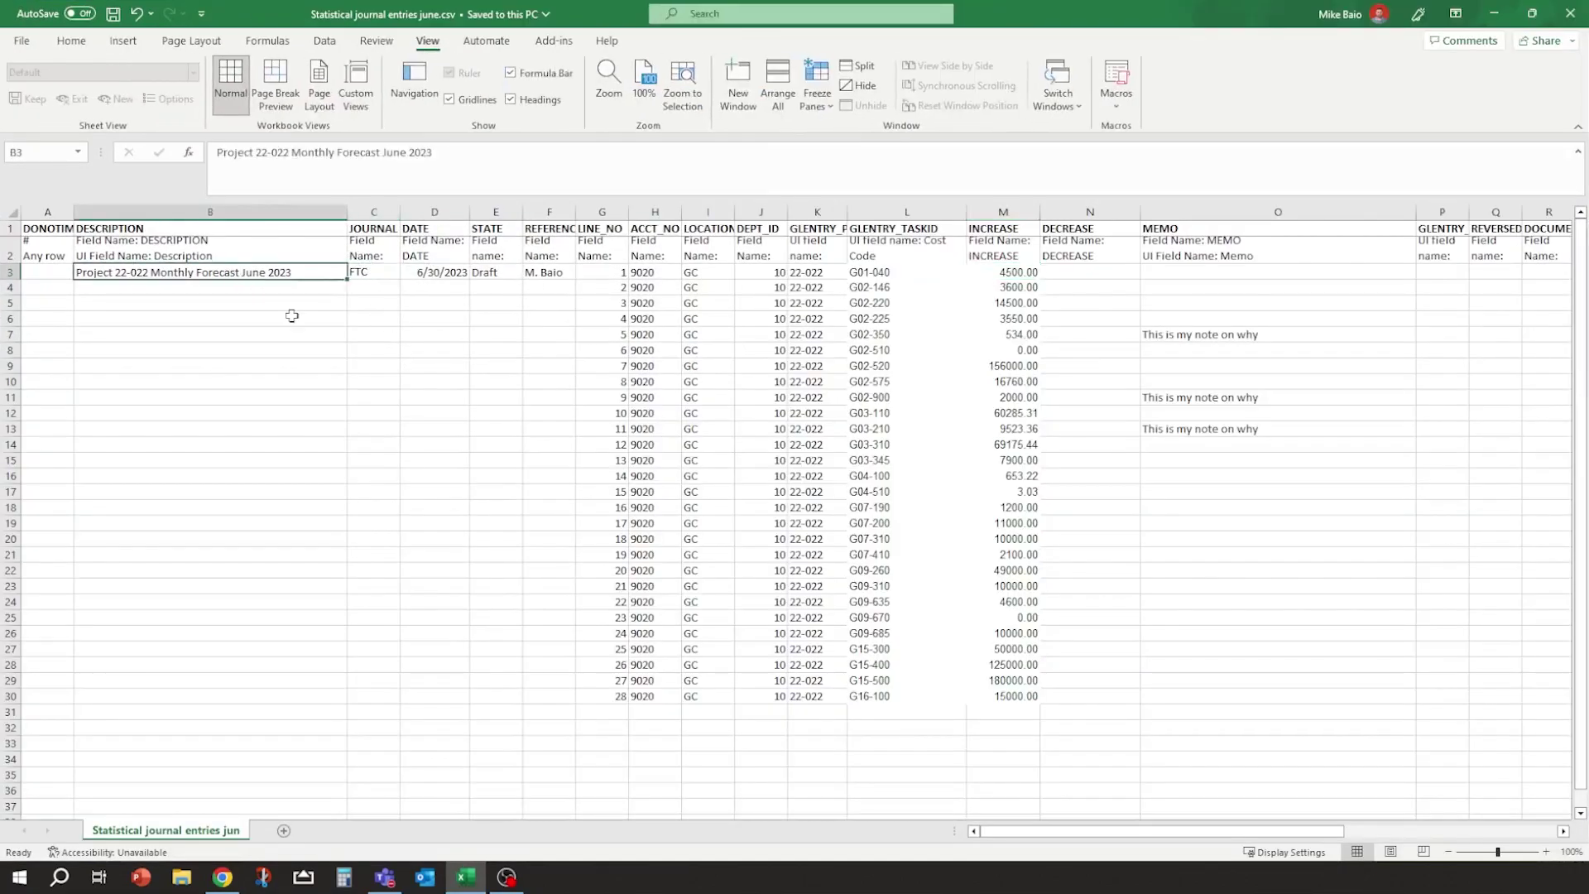
key("Up")
key("Left")
key("Down")
key("Right")
key("Right")
key("Left")
key("Left")
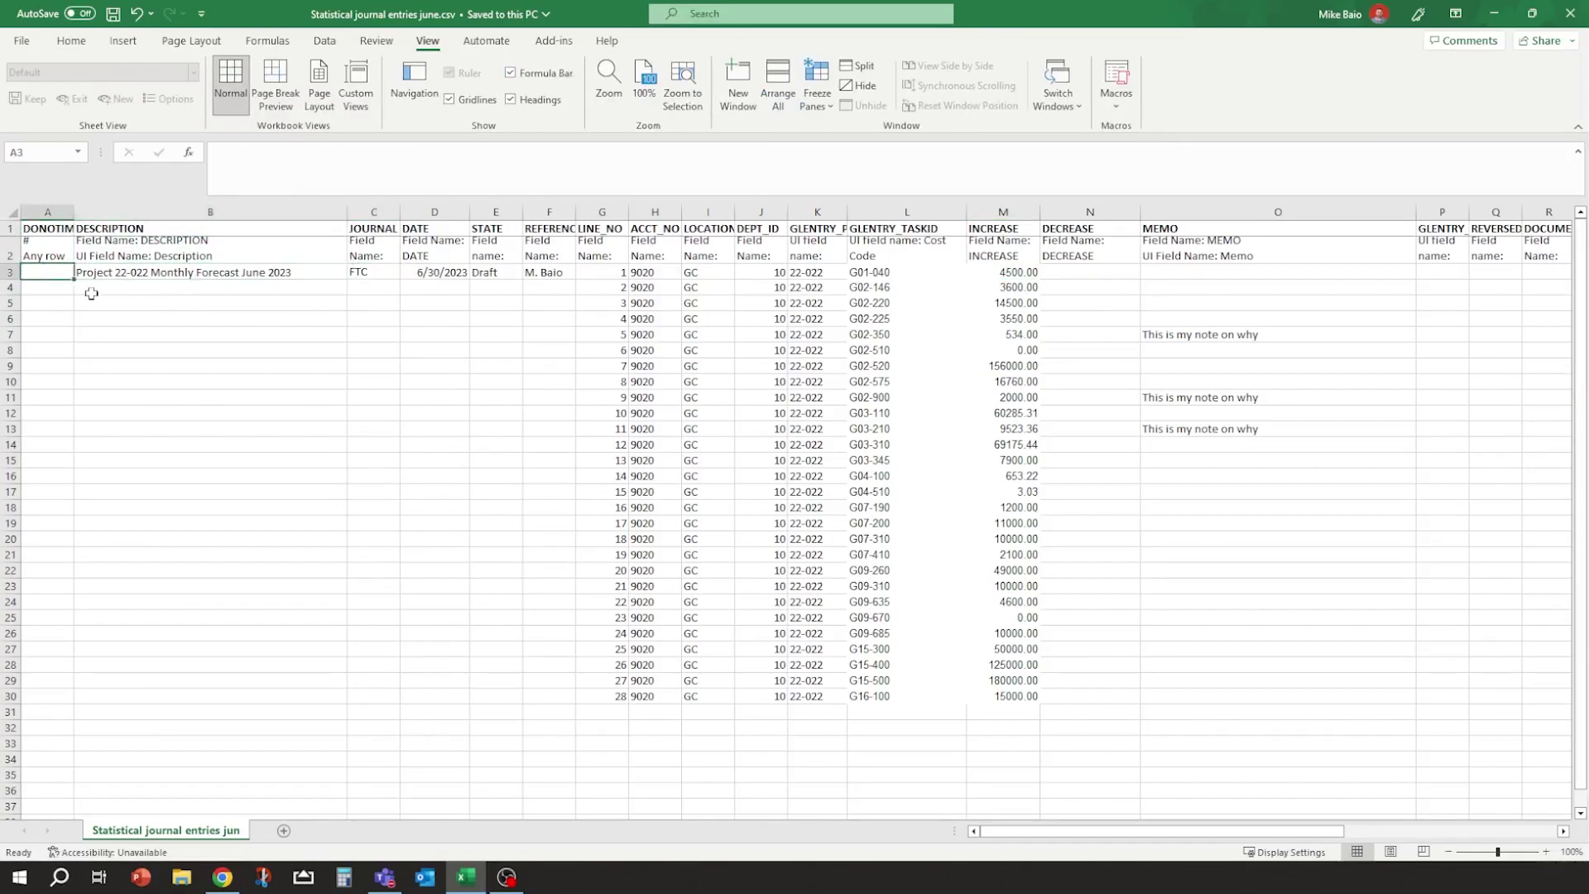
Check first cost code G01-040 and its 4500.00 increase, then close the June CSV.
left_click(177, 288)
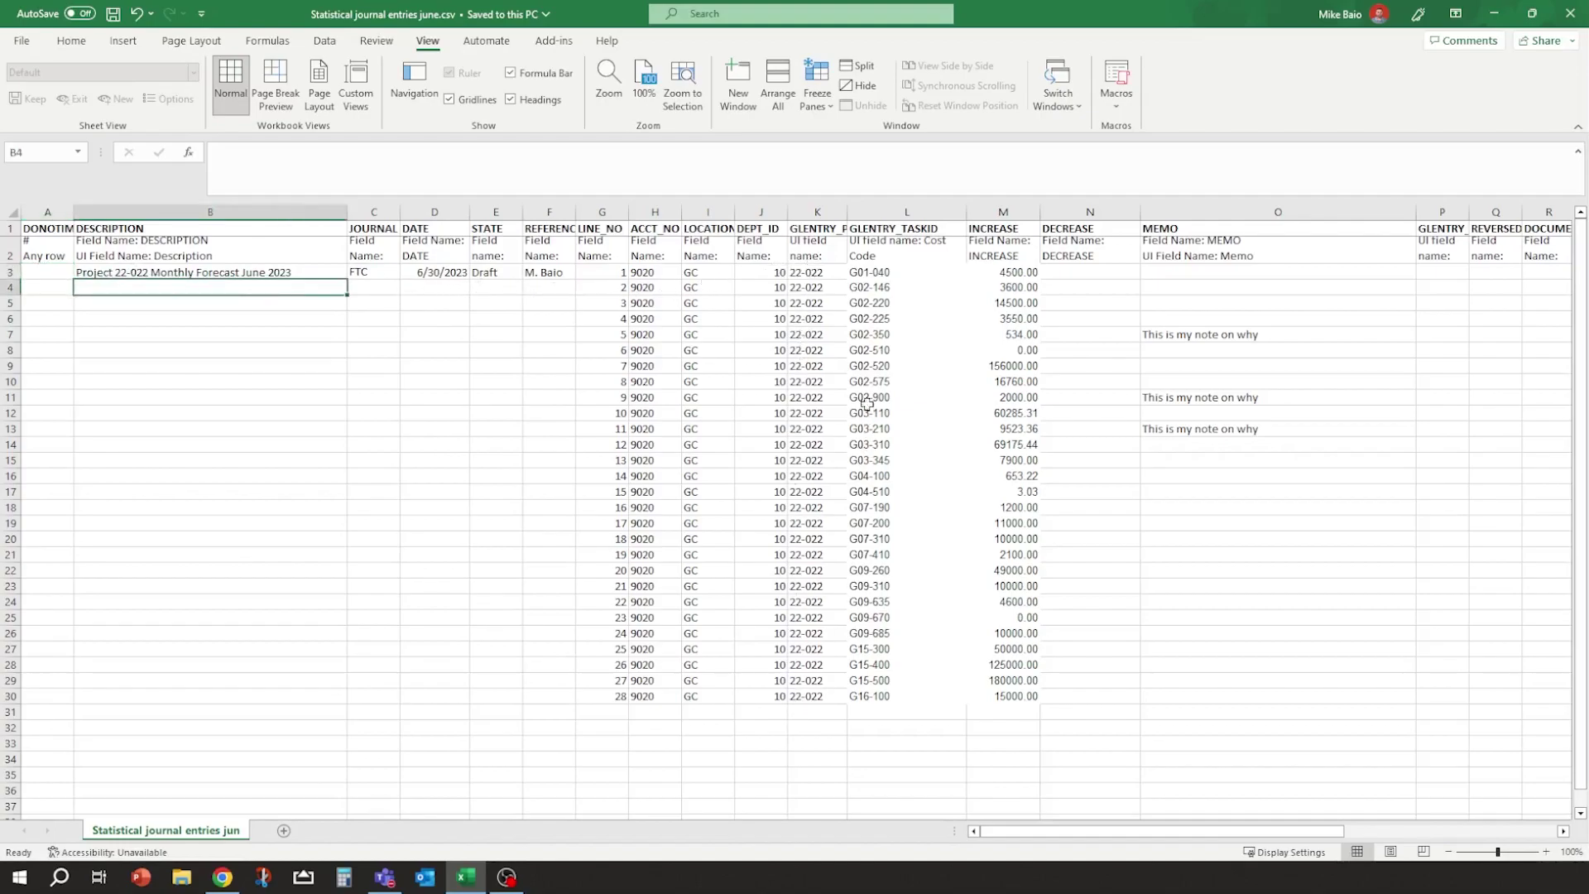
left_click(879, 274)
left_click(1009, 276)
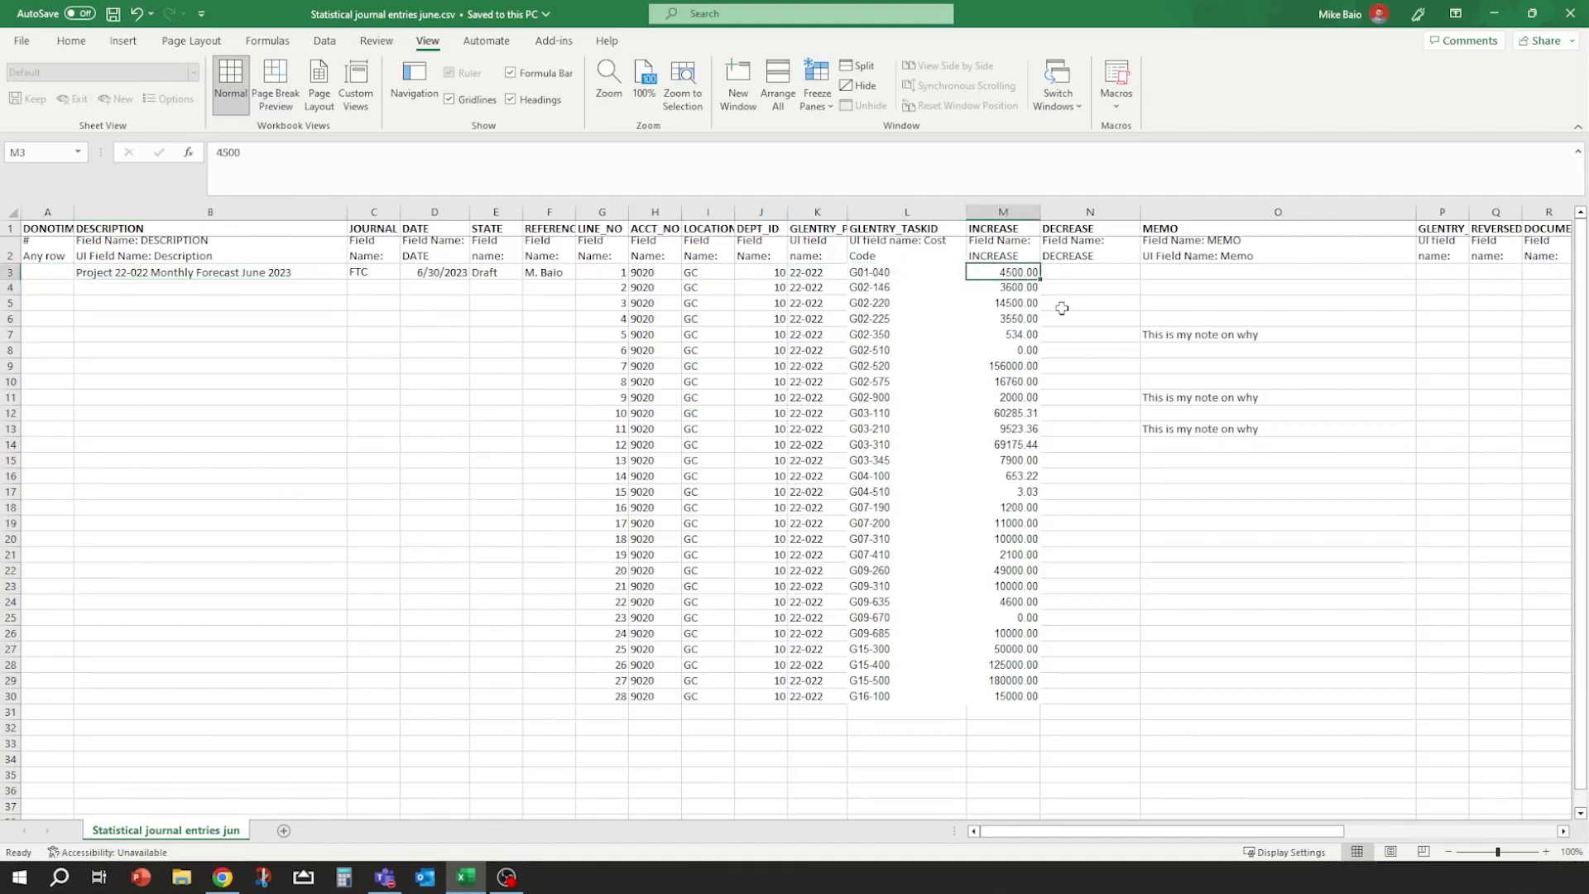
left_click(933, 271)
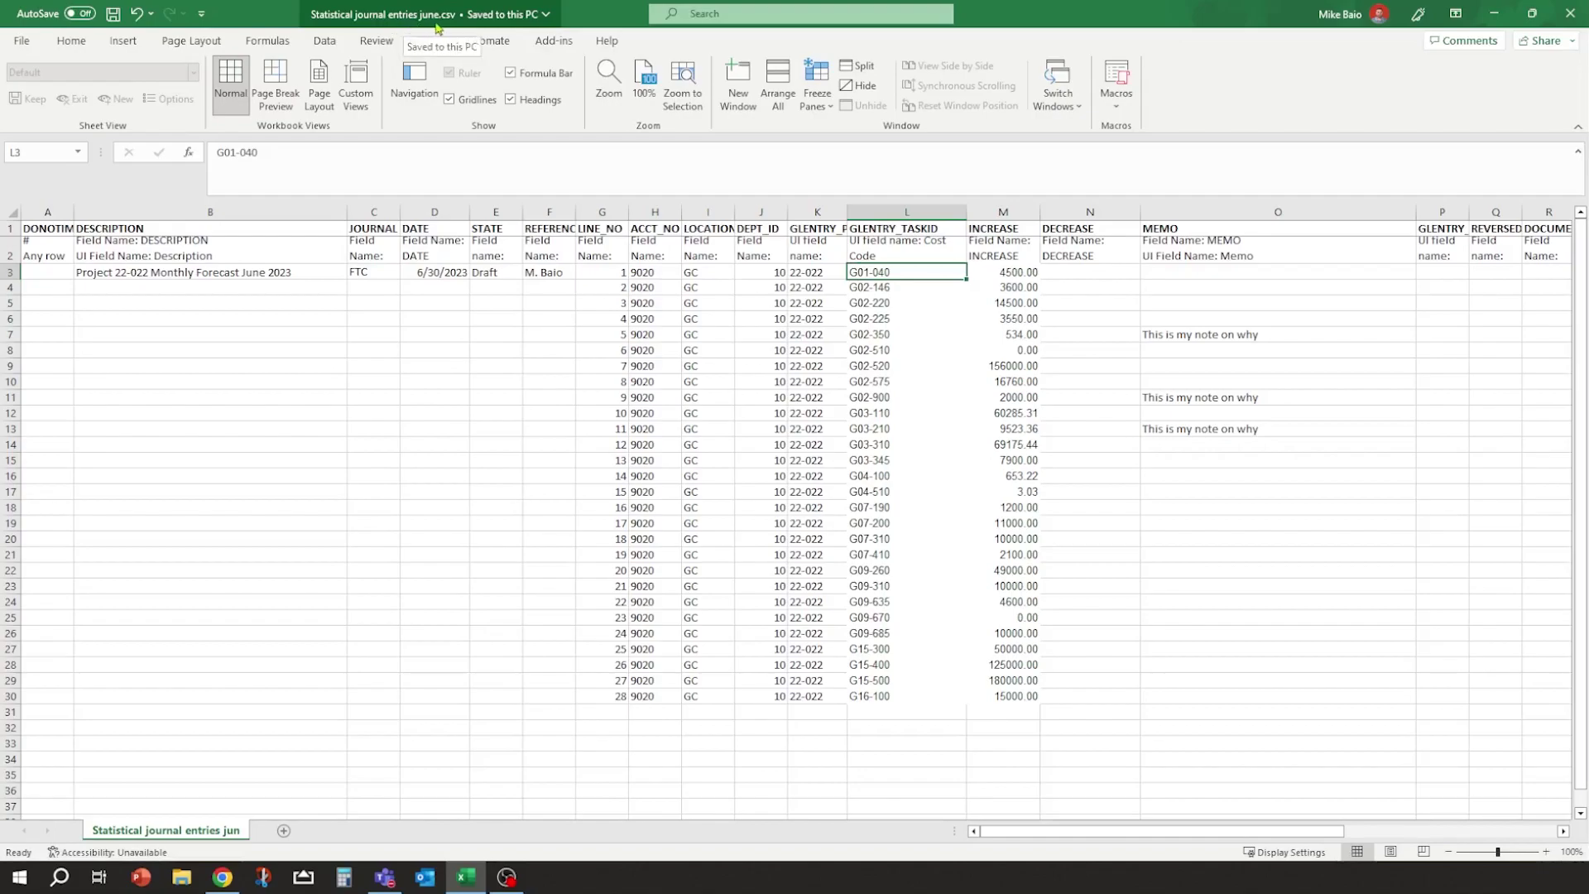
left_click(1570, 13)
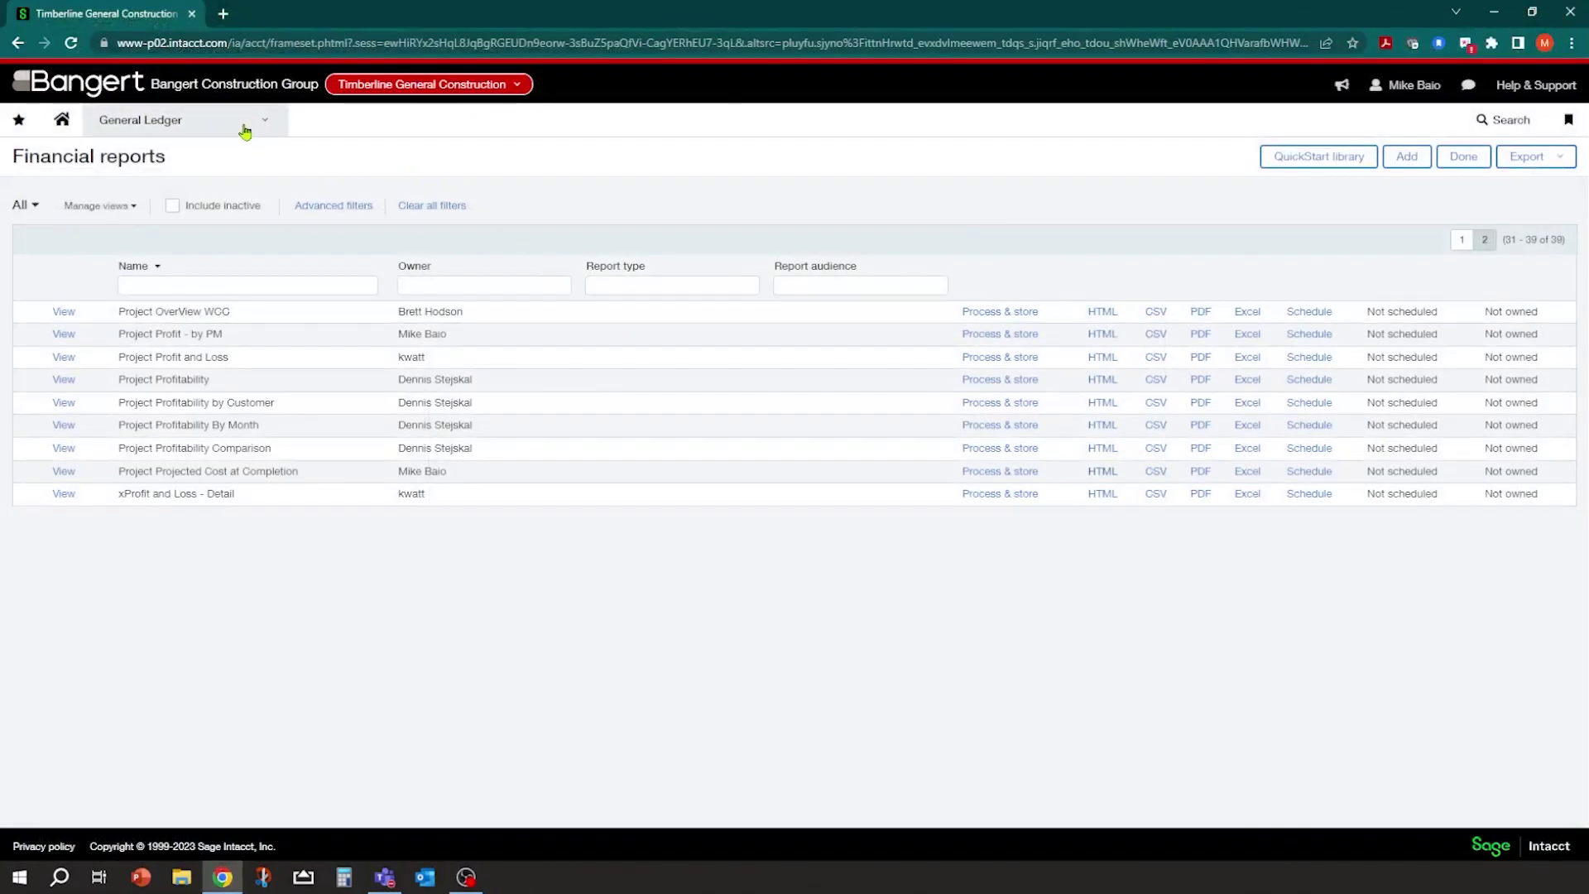
left_click(186, 122)
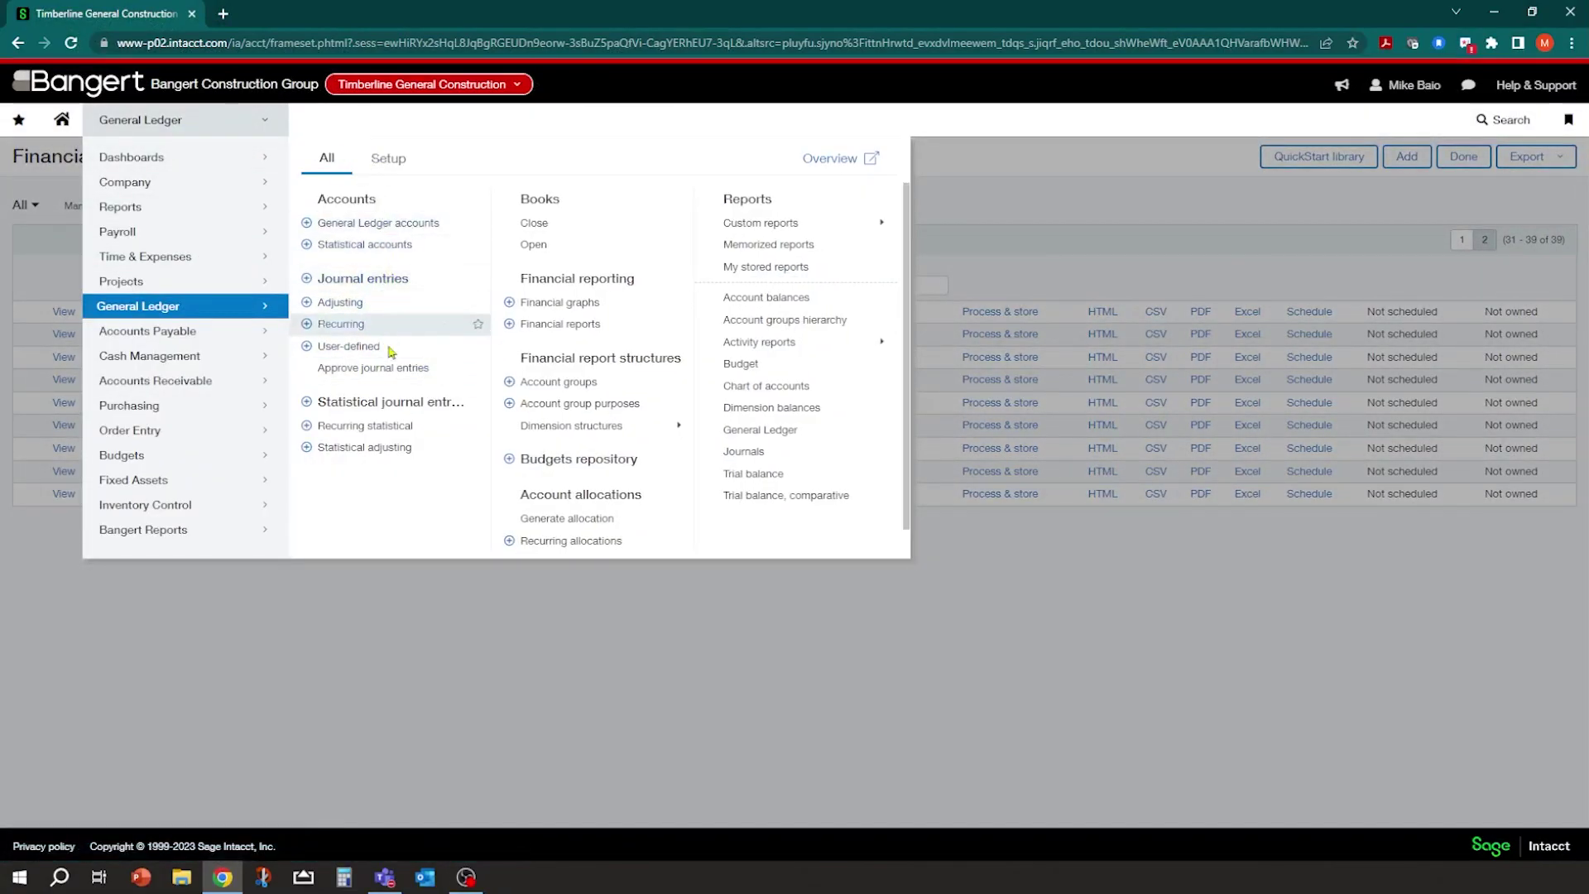
Import Statistical journal entries june.csv as statistical journal transactions, bringing in 1 entry.
left_click(380, 404)
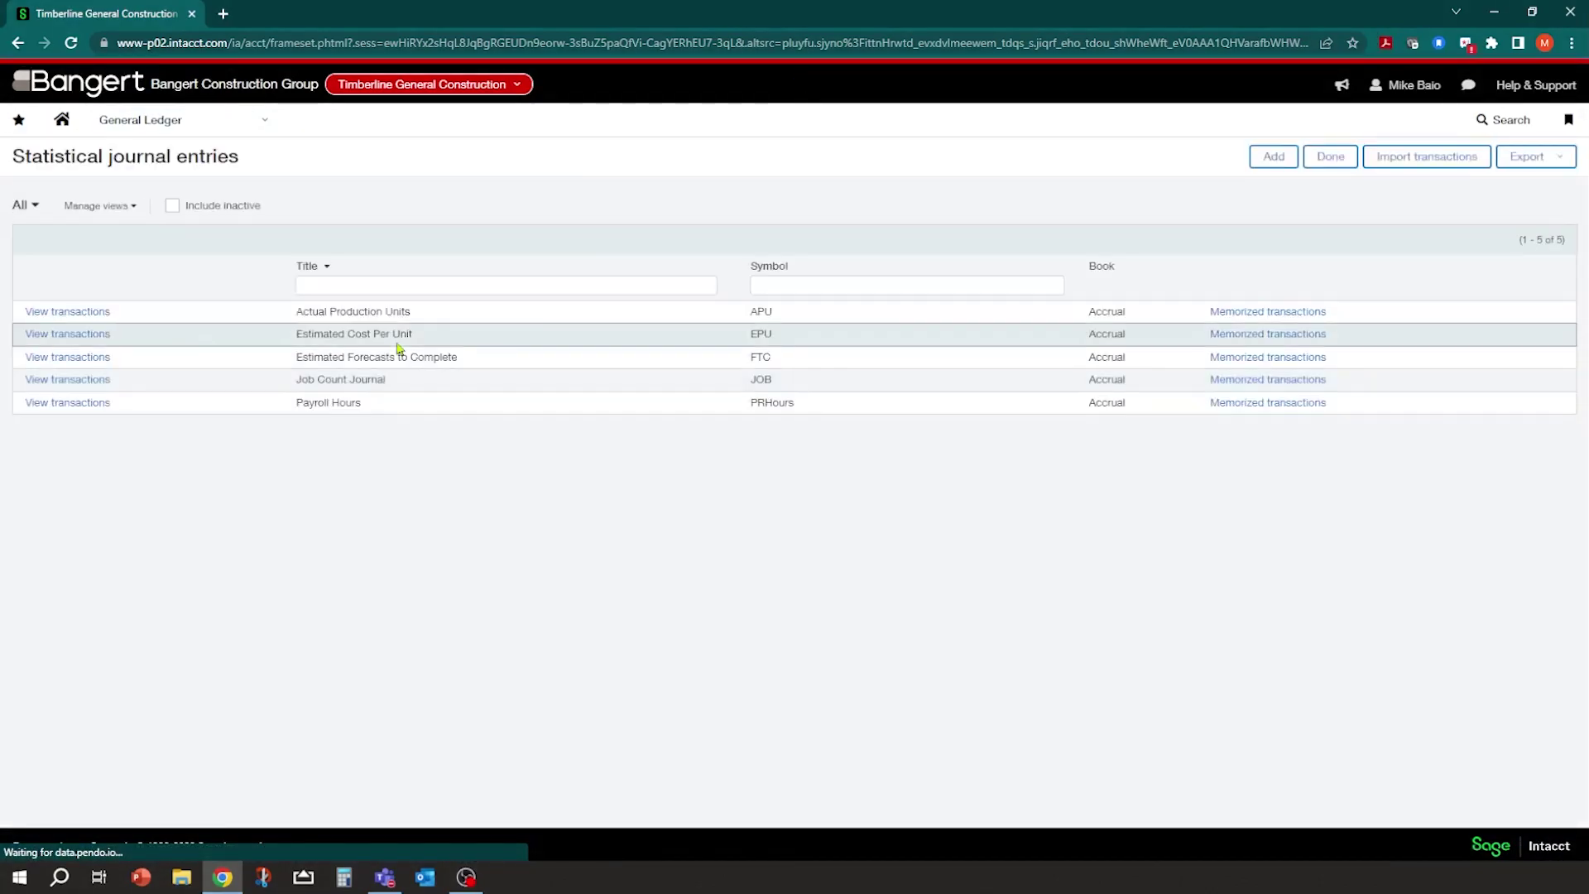
left_click(1427, 158)
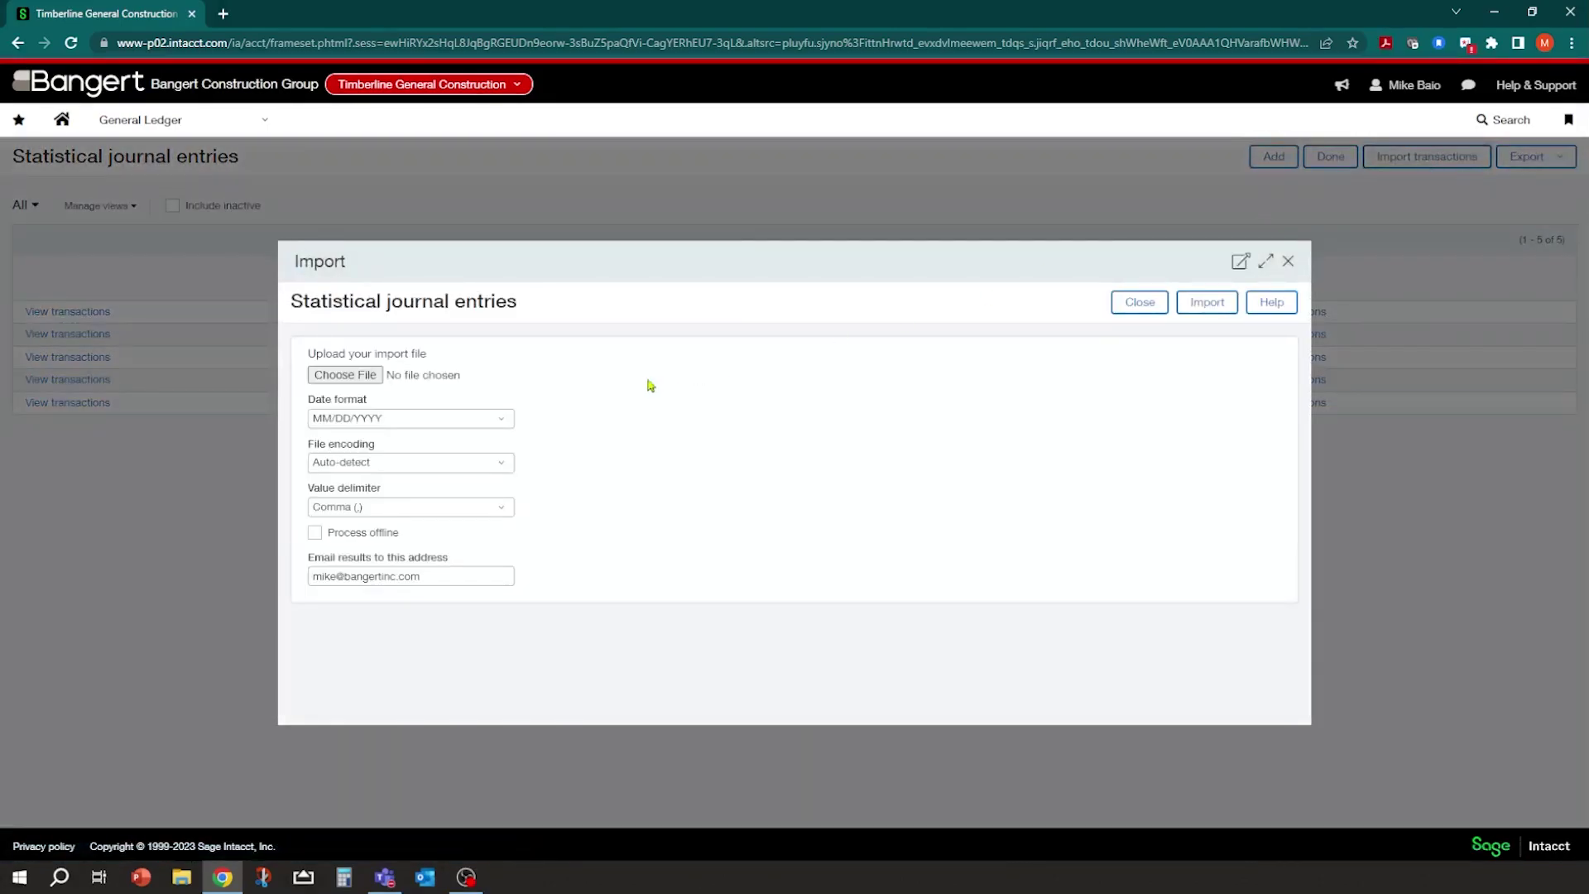
left_click(349, 377)
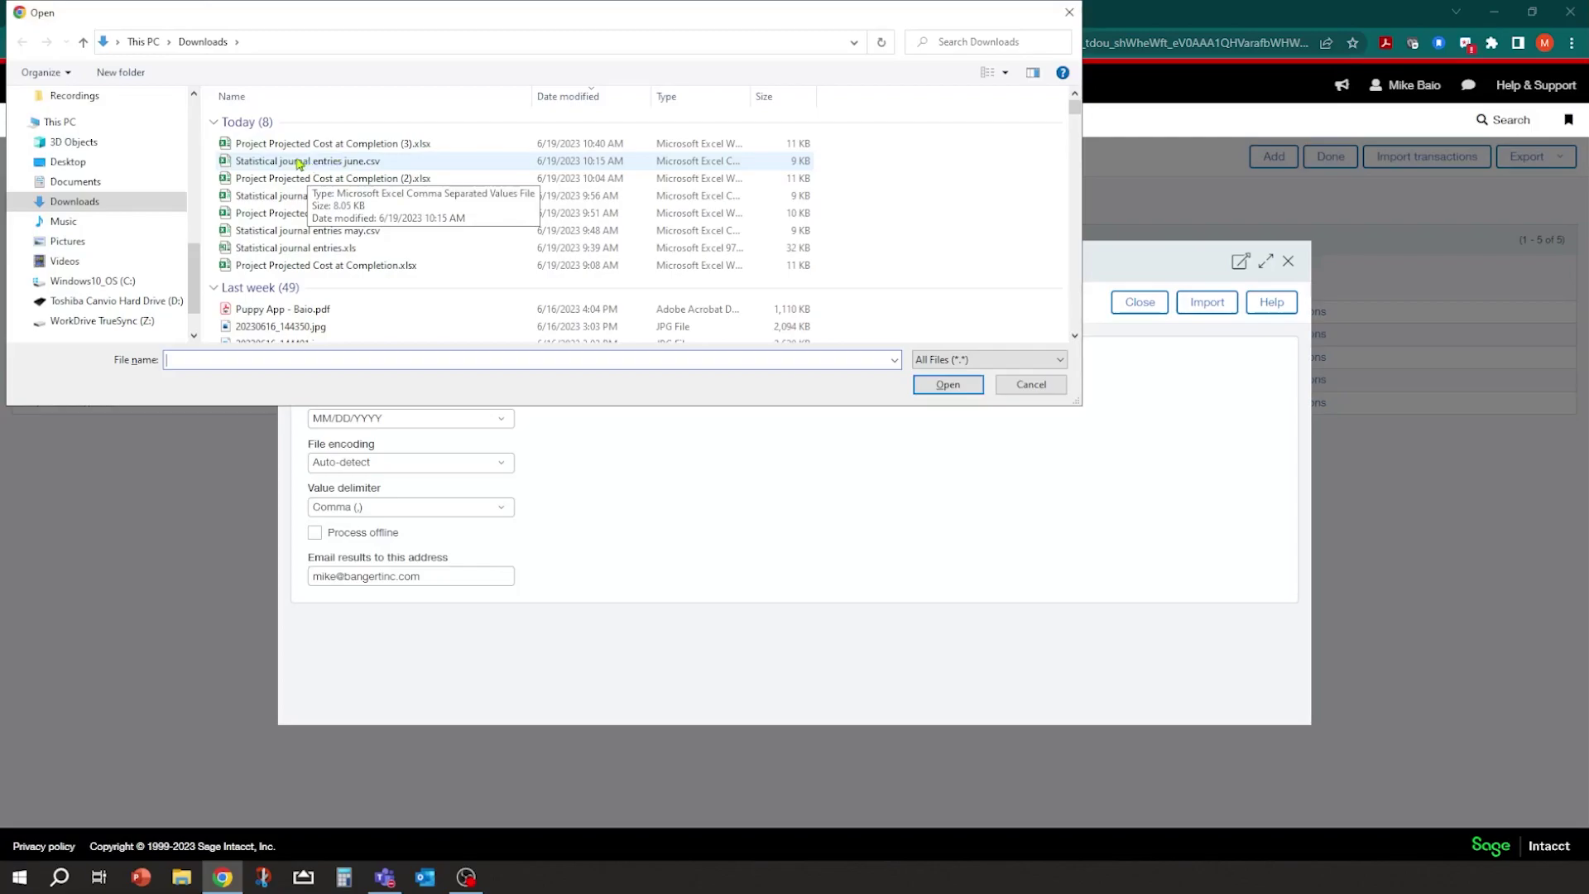
double_click(298, 161)
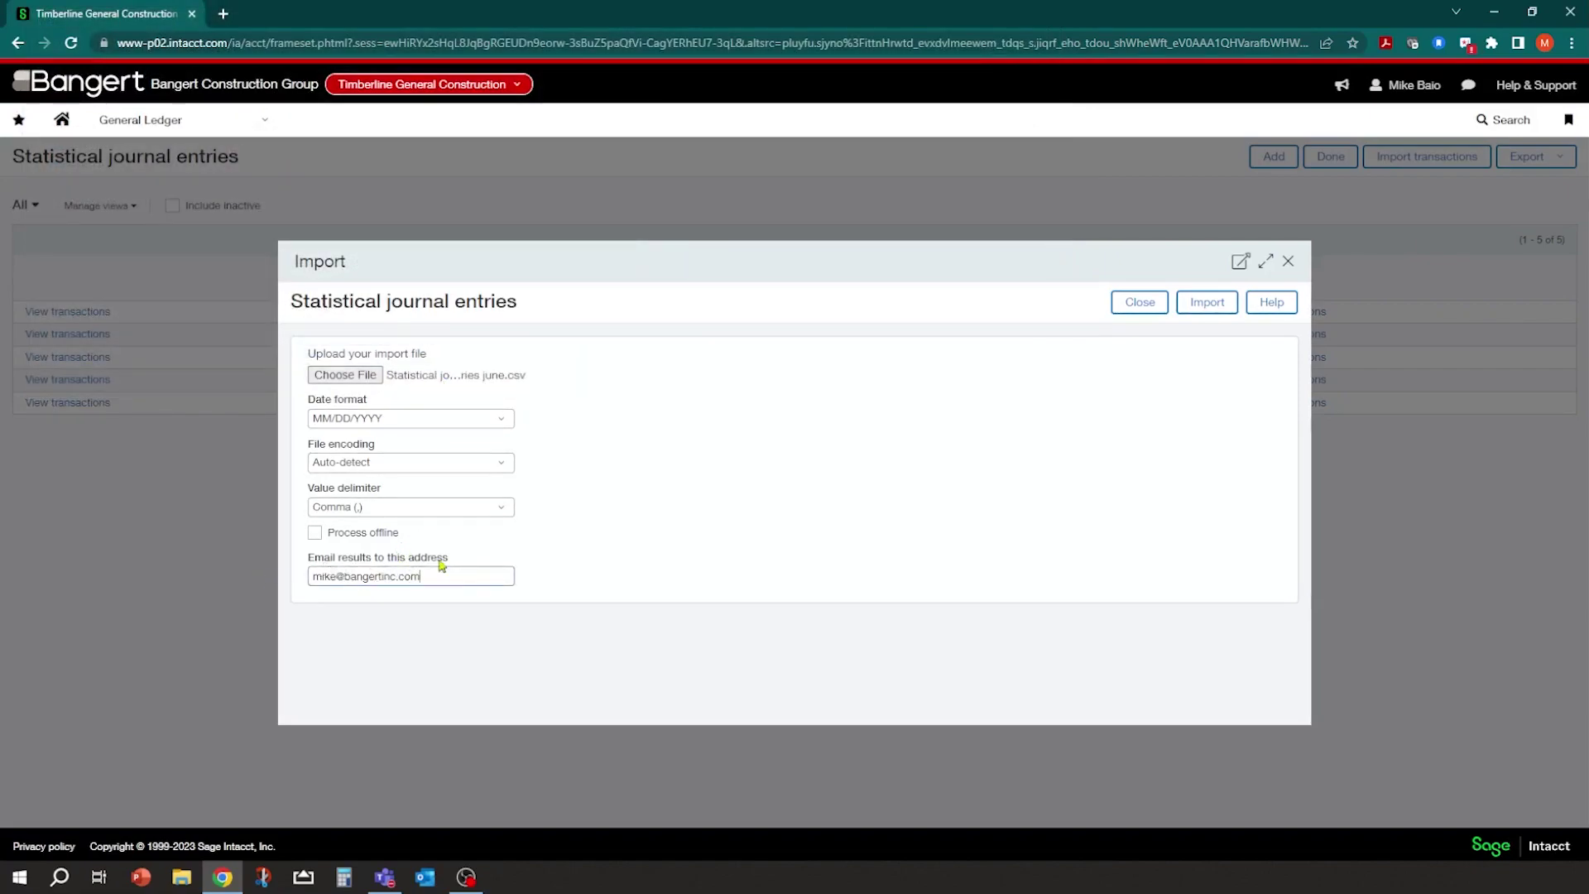
left_click(1207, 302)
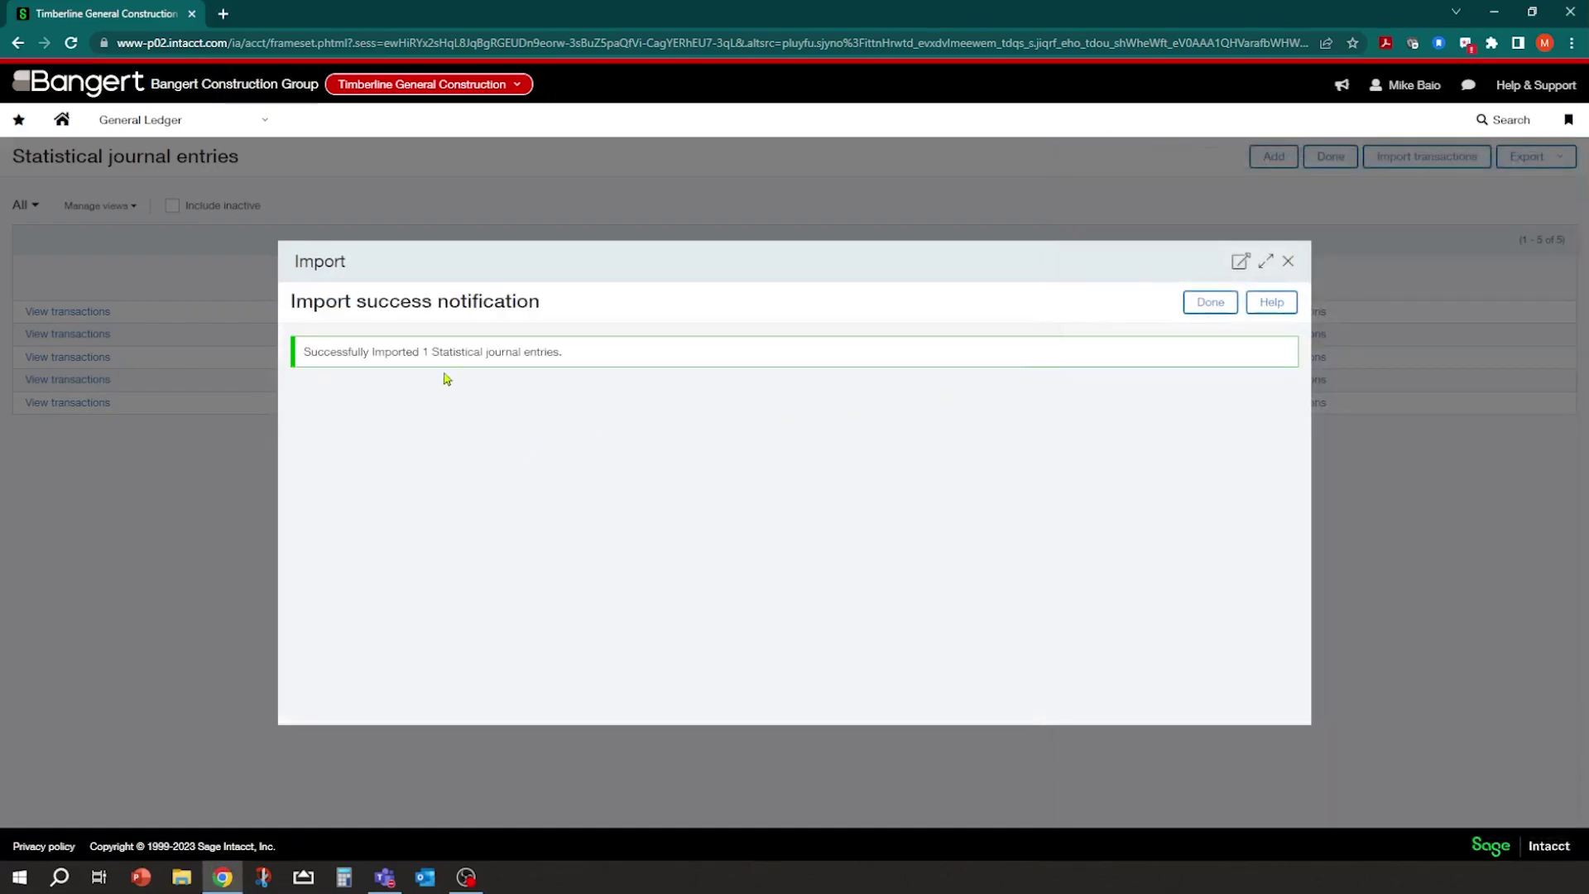
left_click(1210, 303)
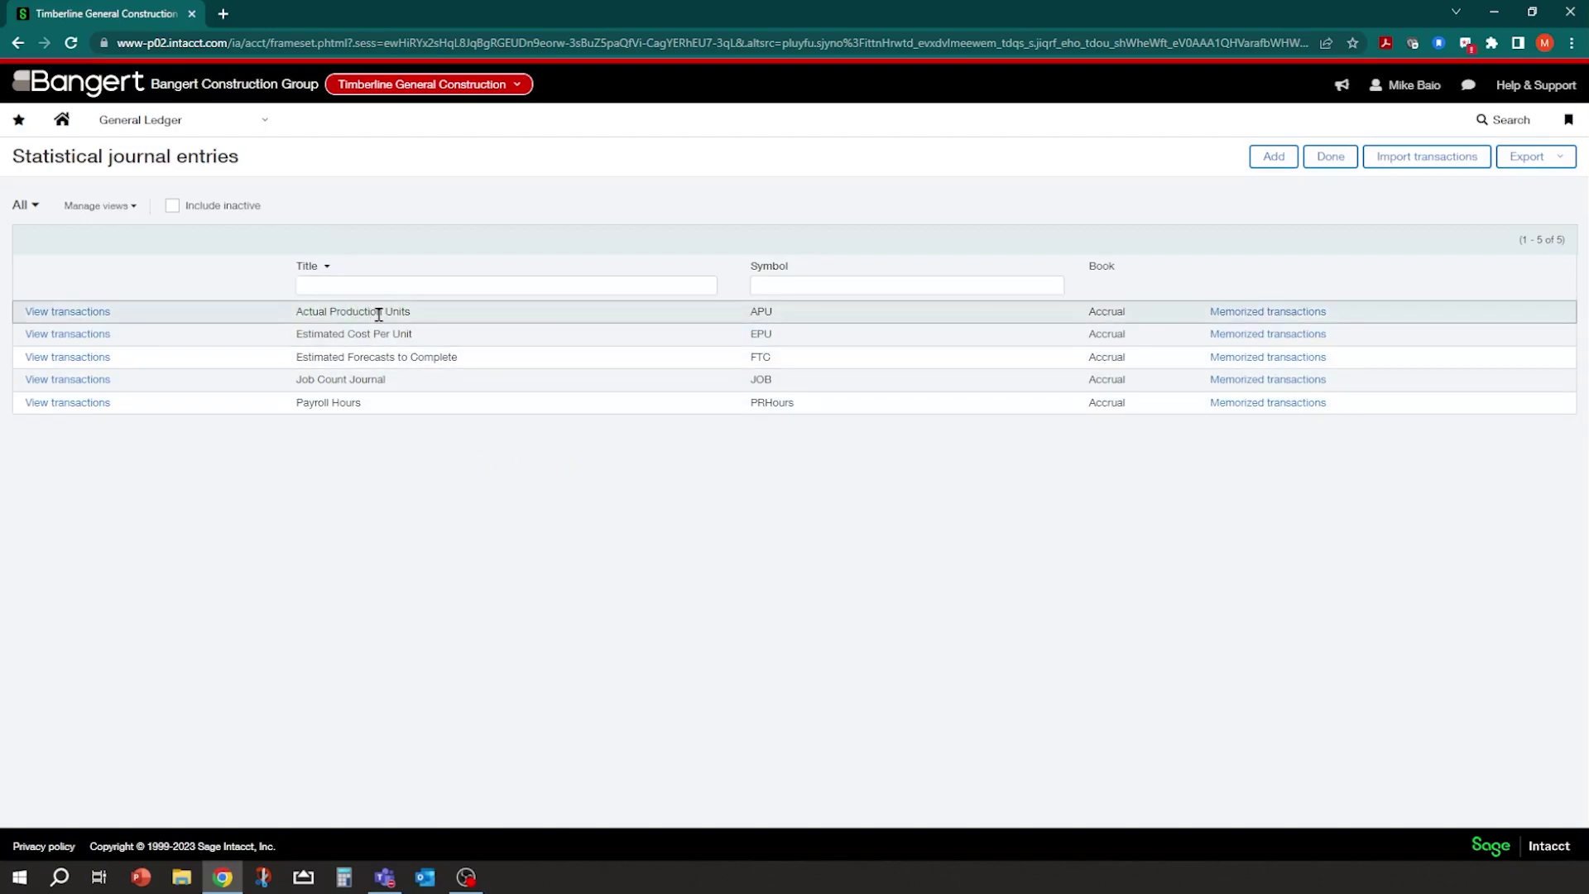
Open the FTC journal's June 2023 forecast entry and review its lines, starting G01-040 at 4,500.00.
left_click(256, 122)
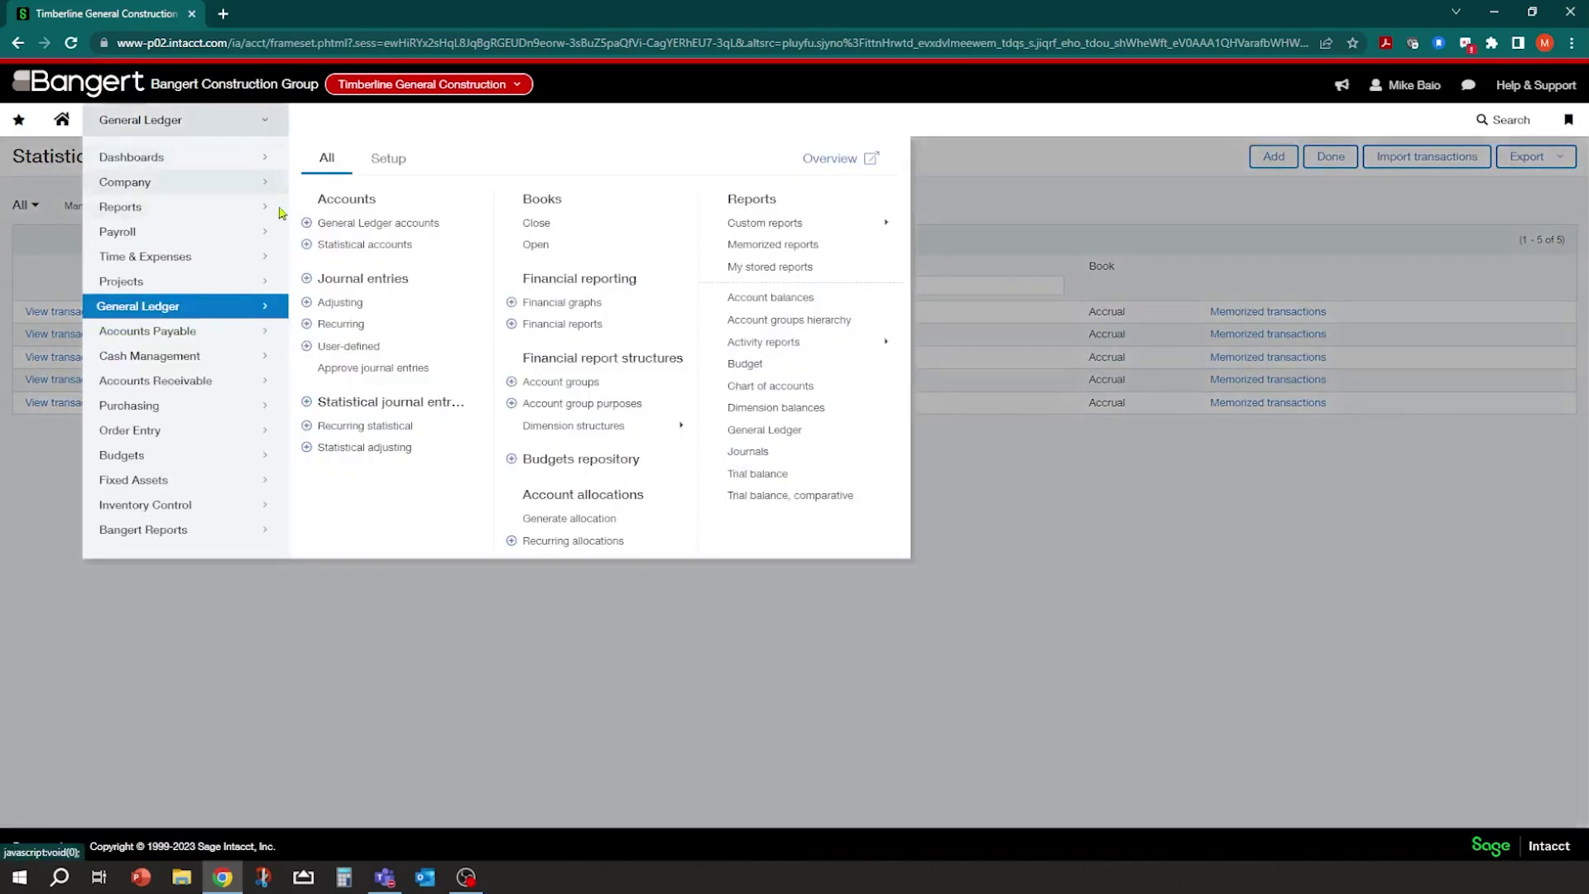
left_click(387, 409)
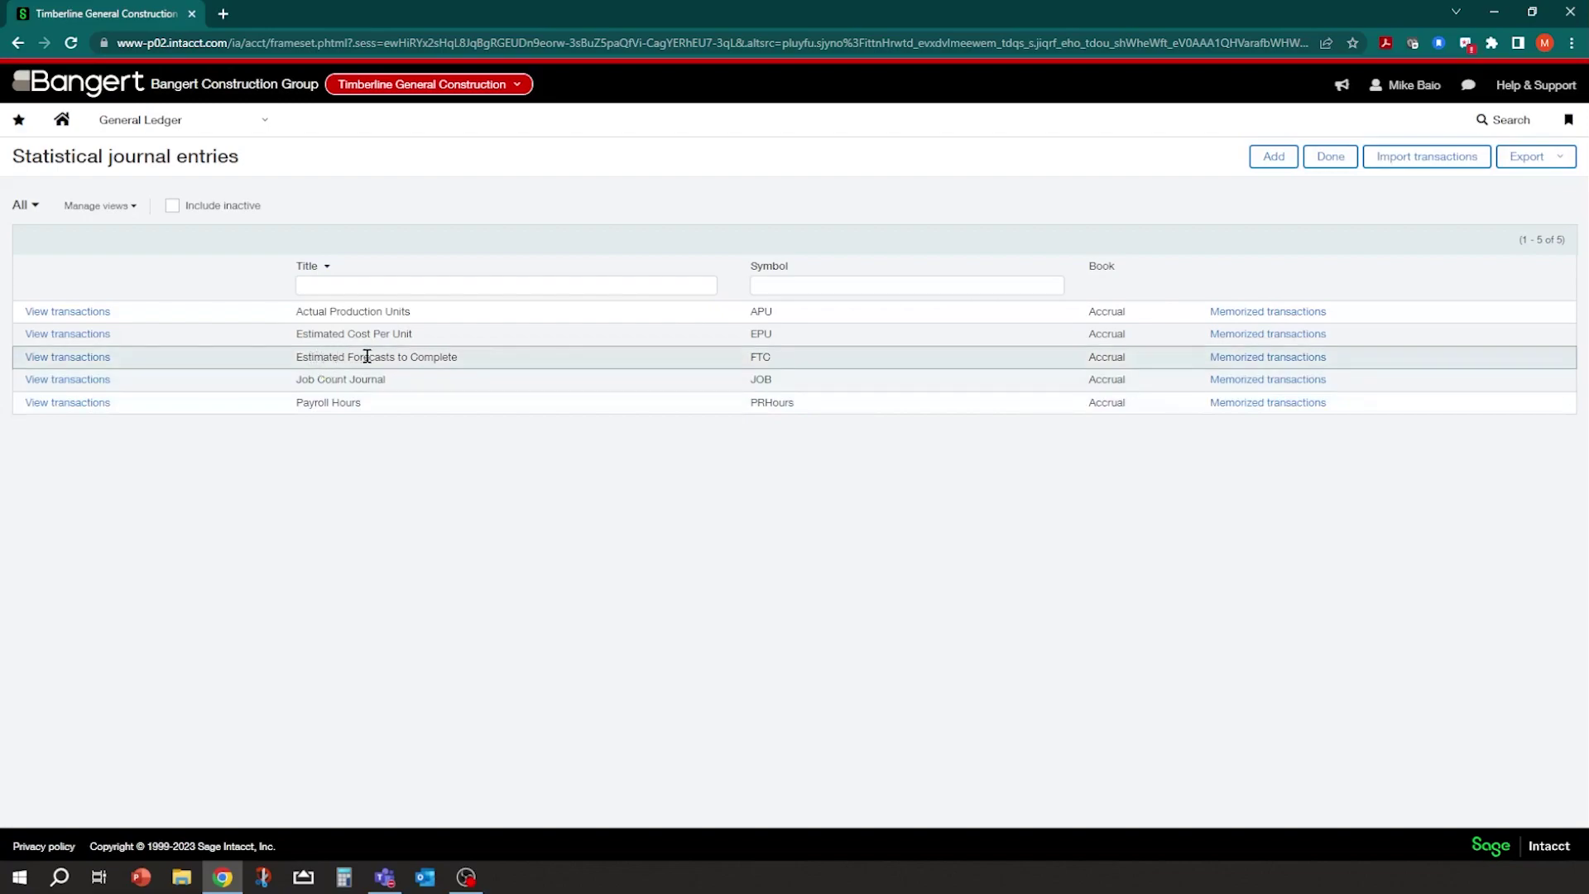
left_click(56, 358)
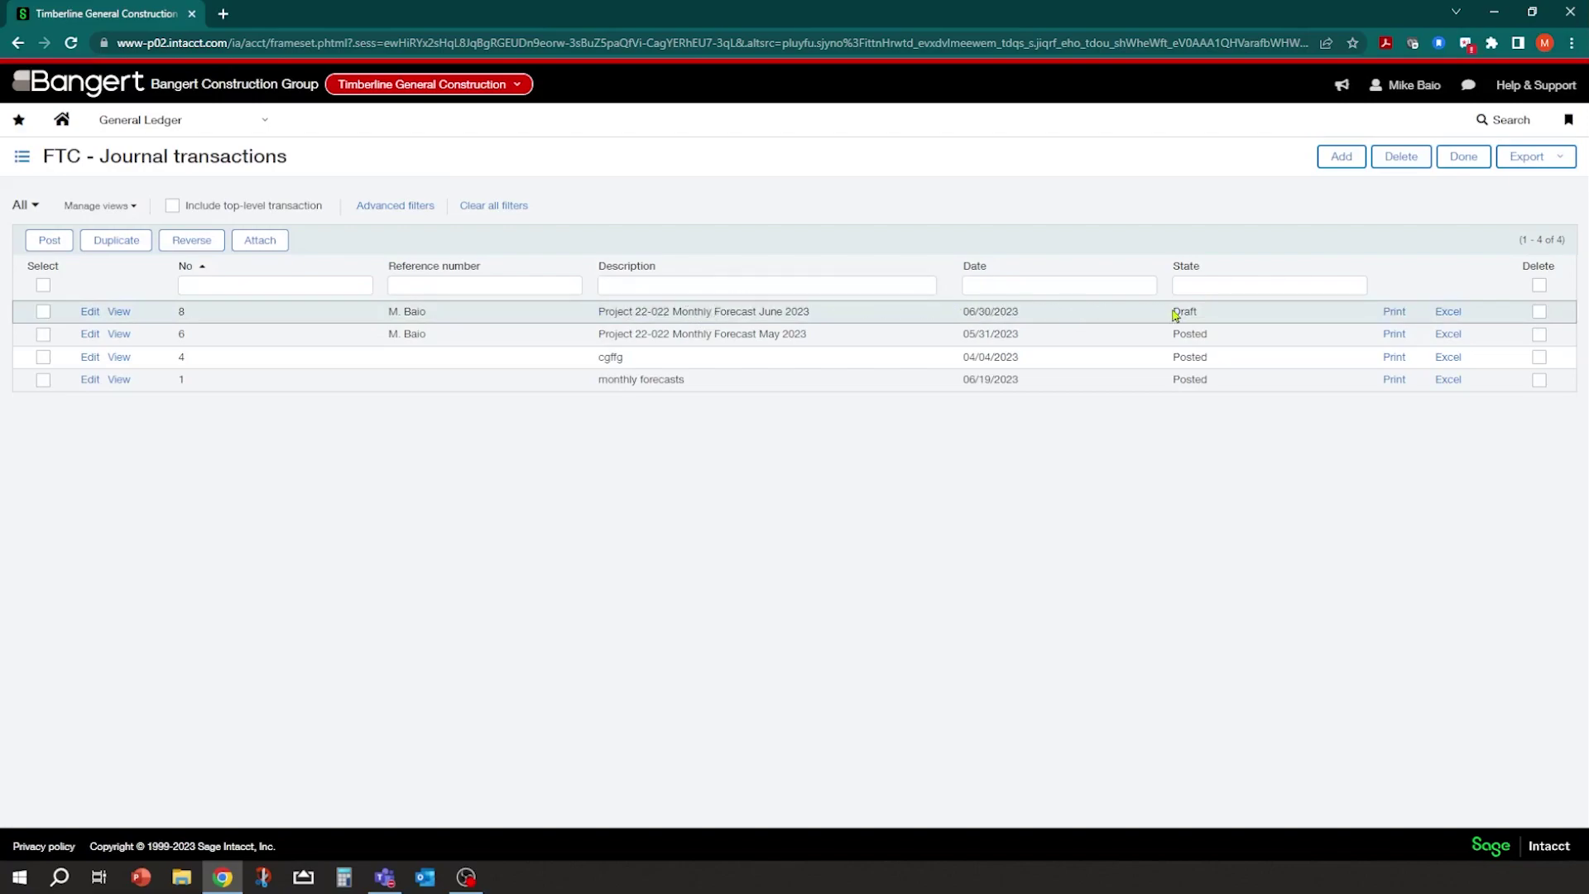
left_click(120, 313)
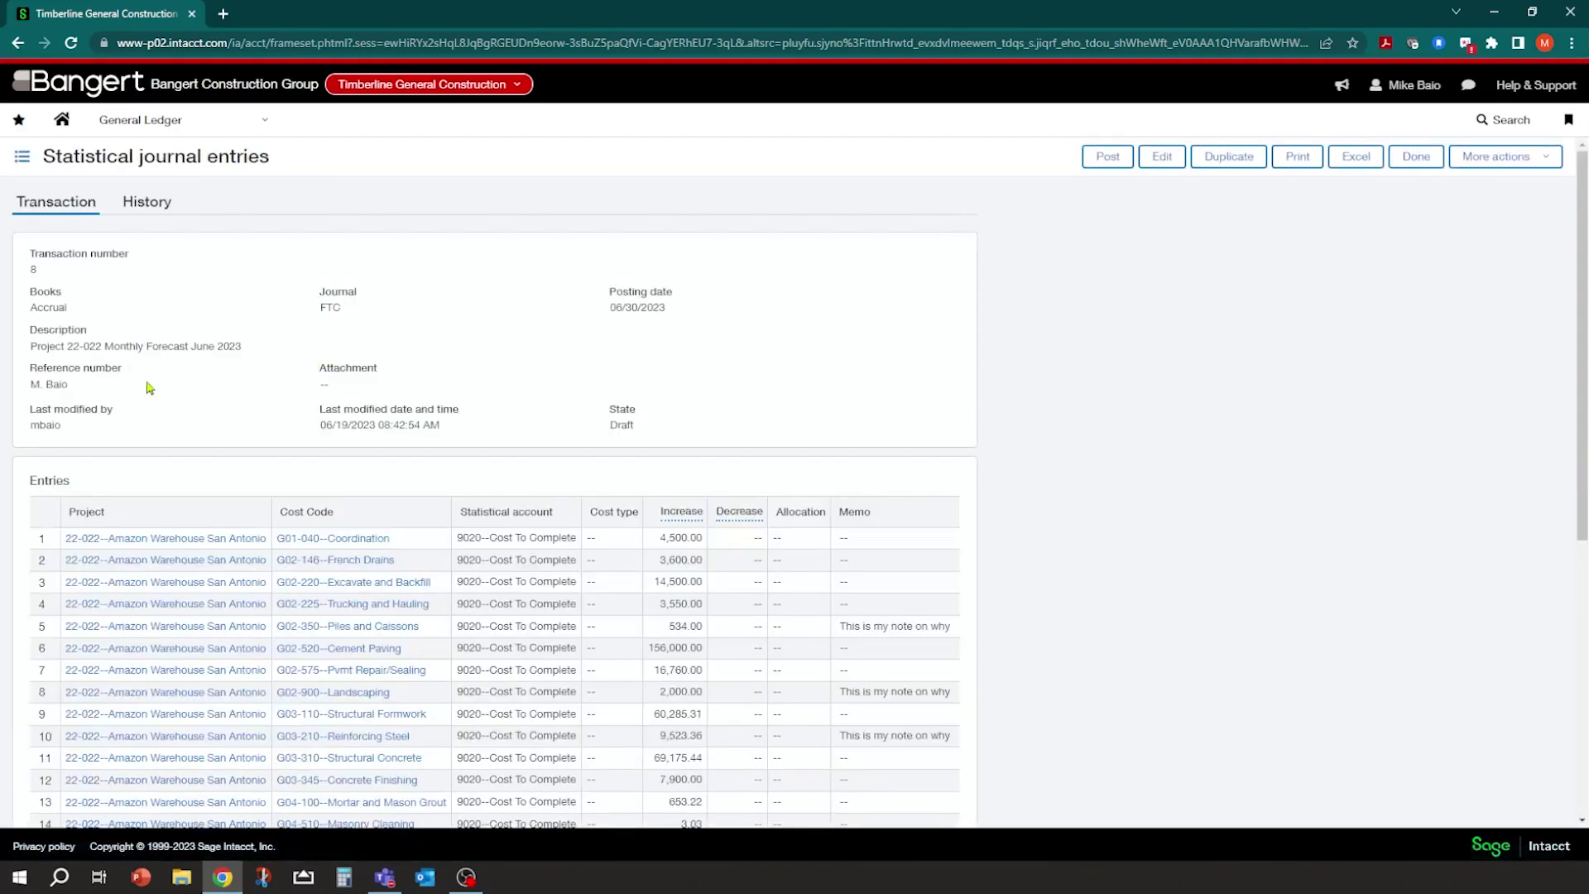
scroll(160, 401, "down", 3)
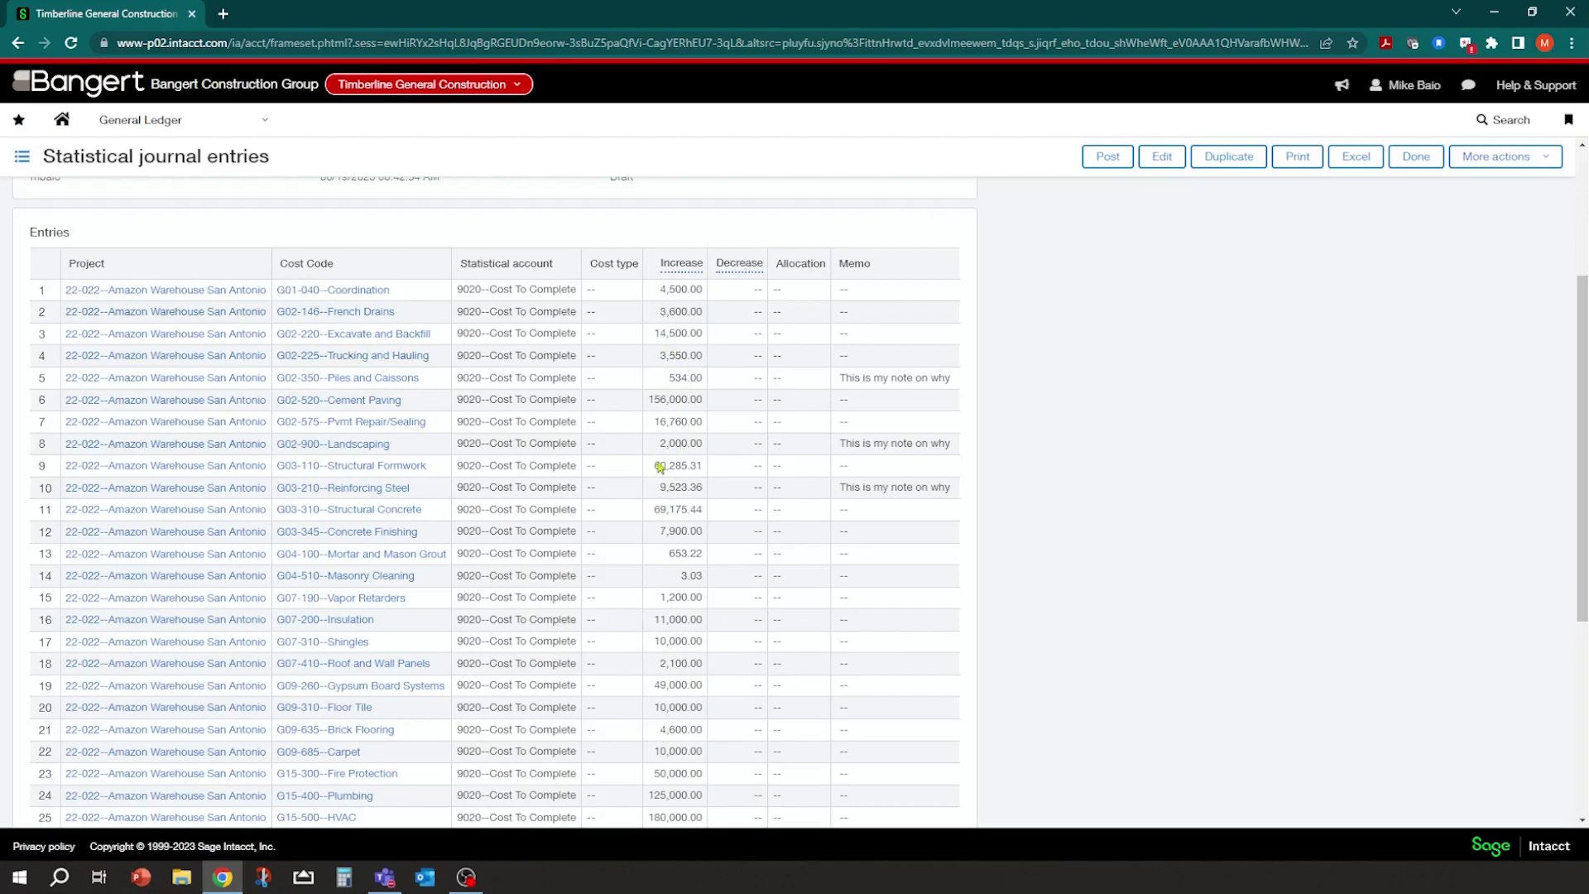
left_click(927, 376)
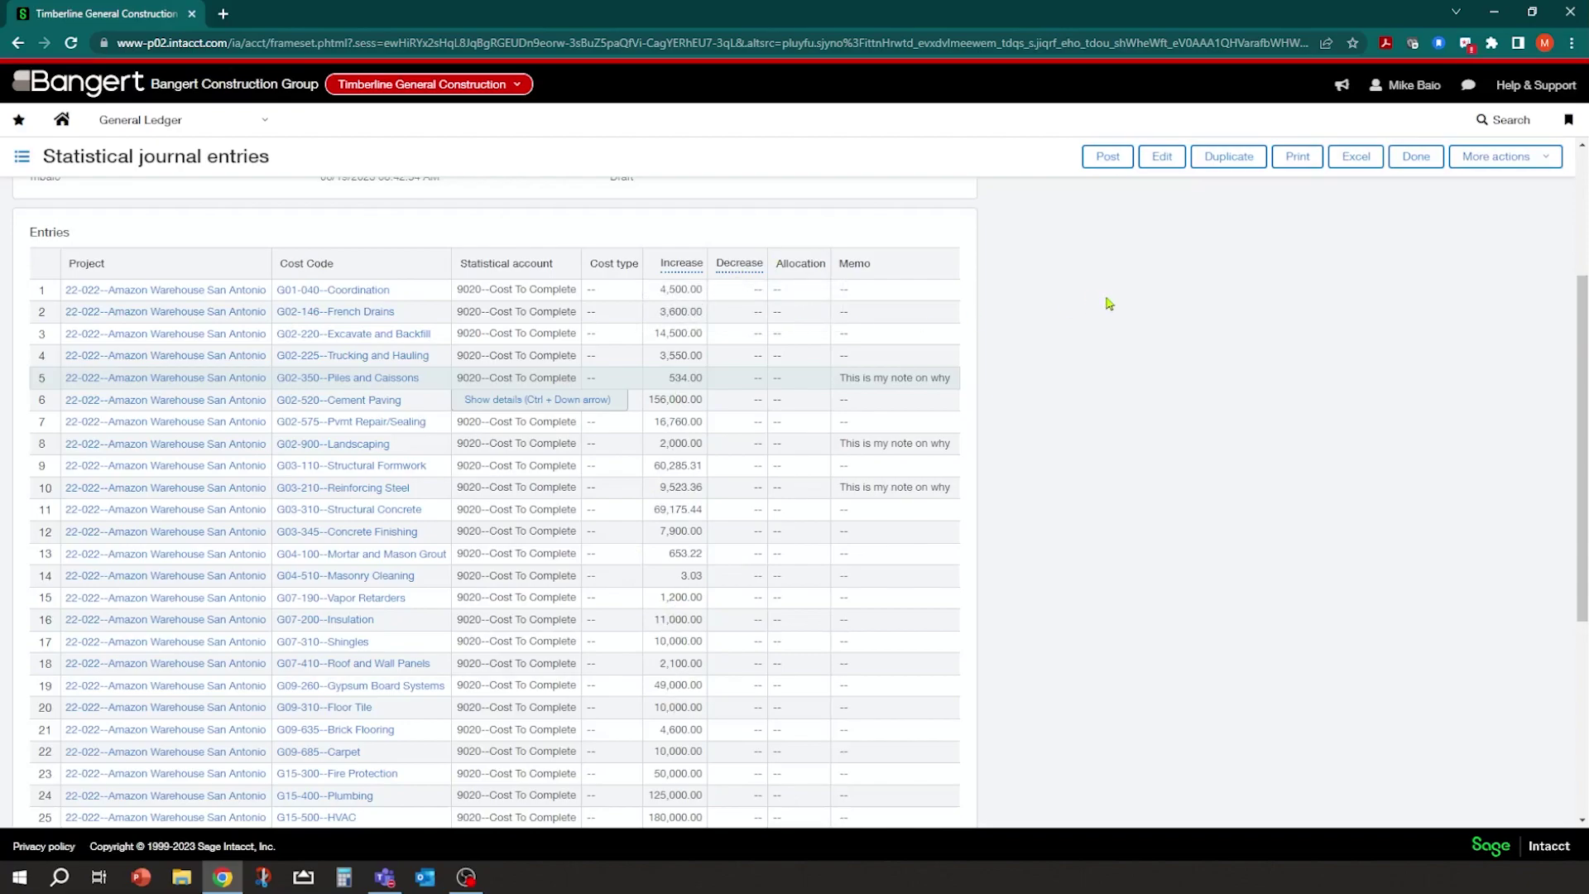
Post the June forecast journal and return to the Financial reports list.
left_click(1108, 158)
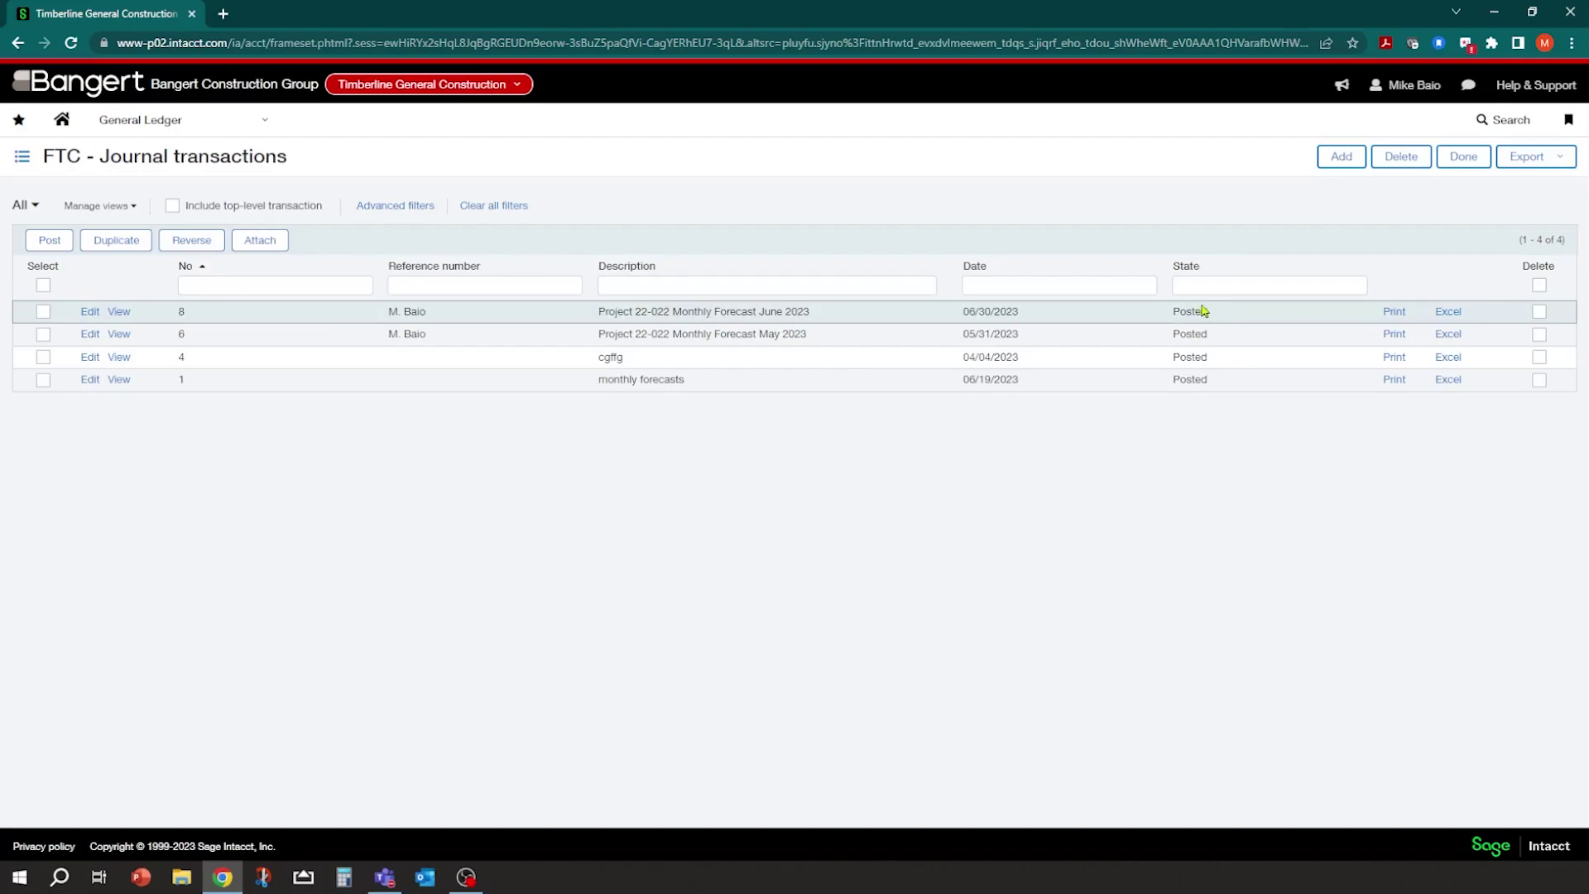
left_click(261, 121)
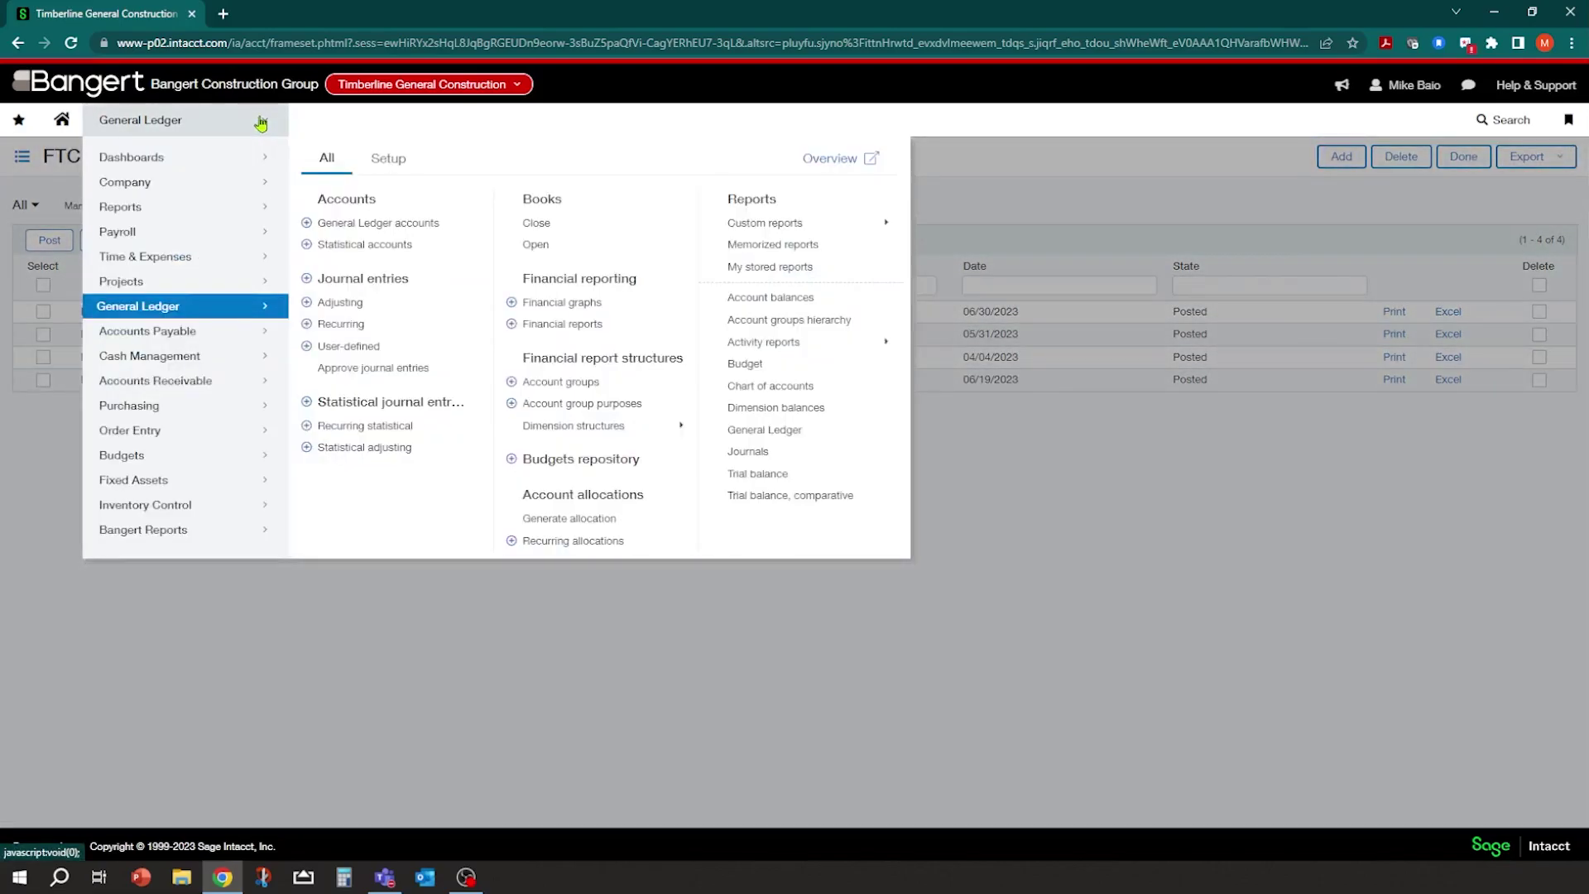
left_click(560, 325)
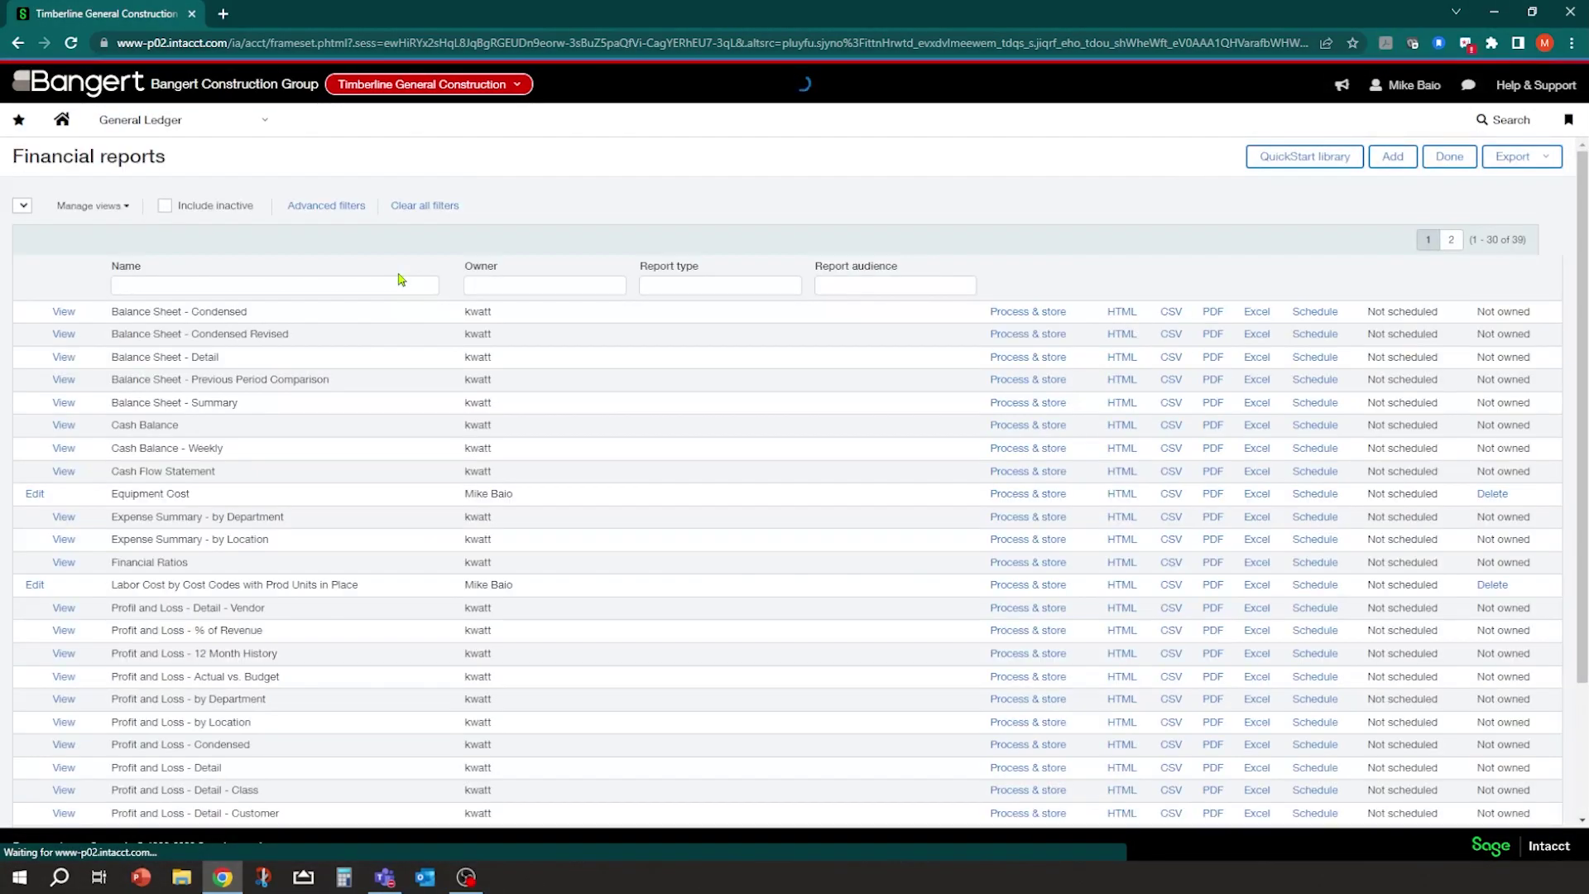
Set Project Projected Cost at Completion to as-of 06/30/2023 for project 22-022--Amazon Warehouse San Antonio.
left_click(1476, 239)
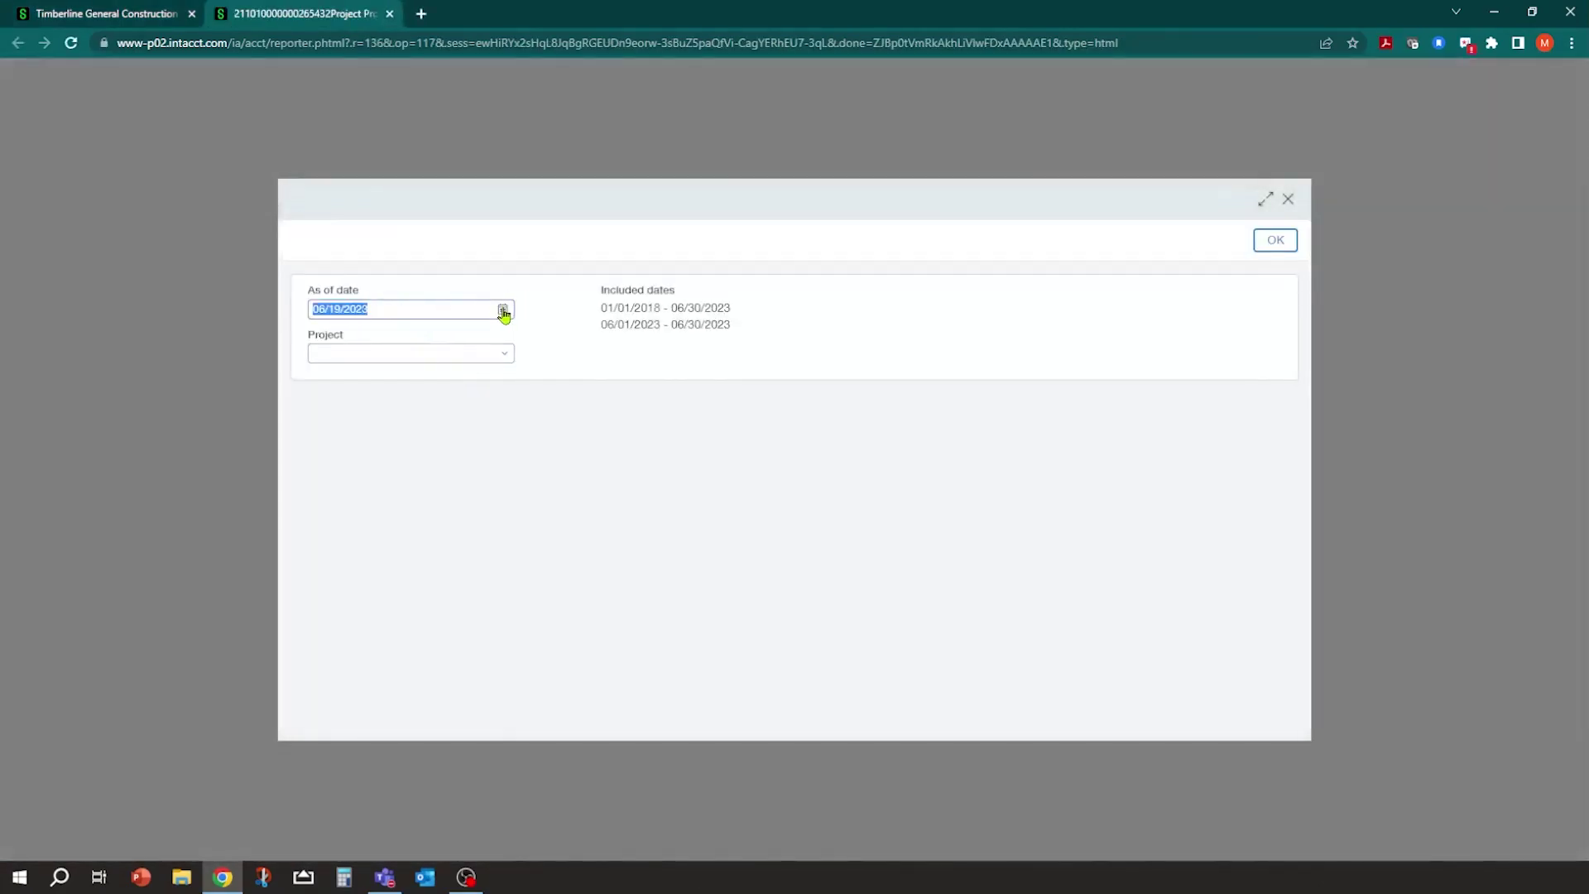
left_click(503, 311)
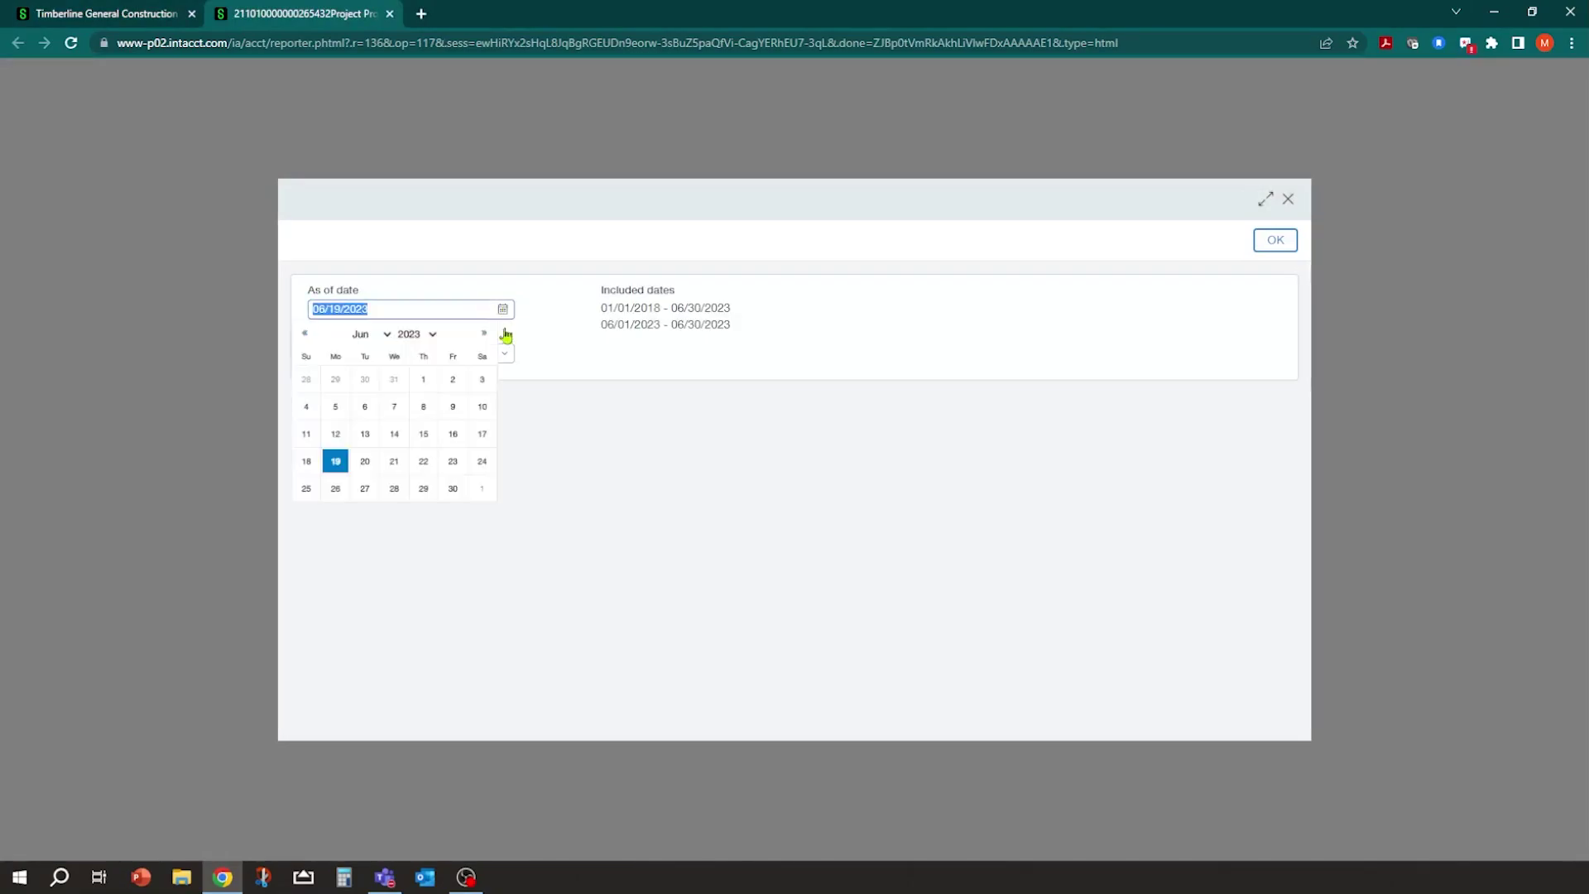
left_click(456, 489)
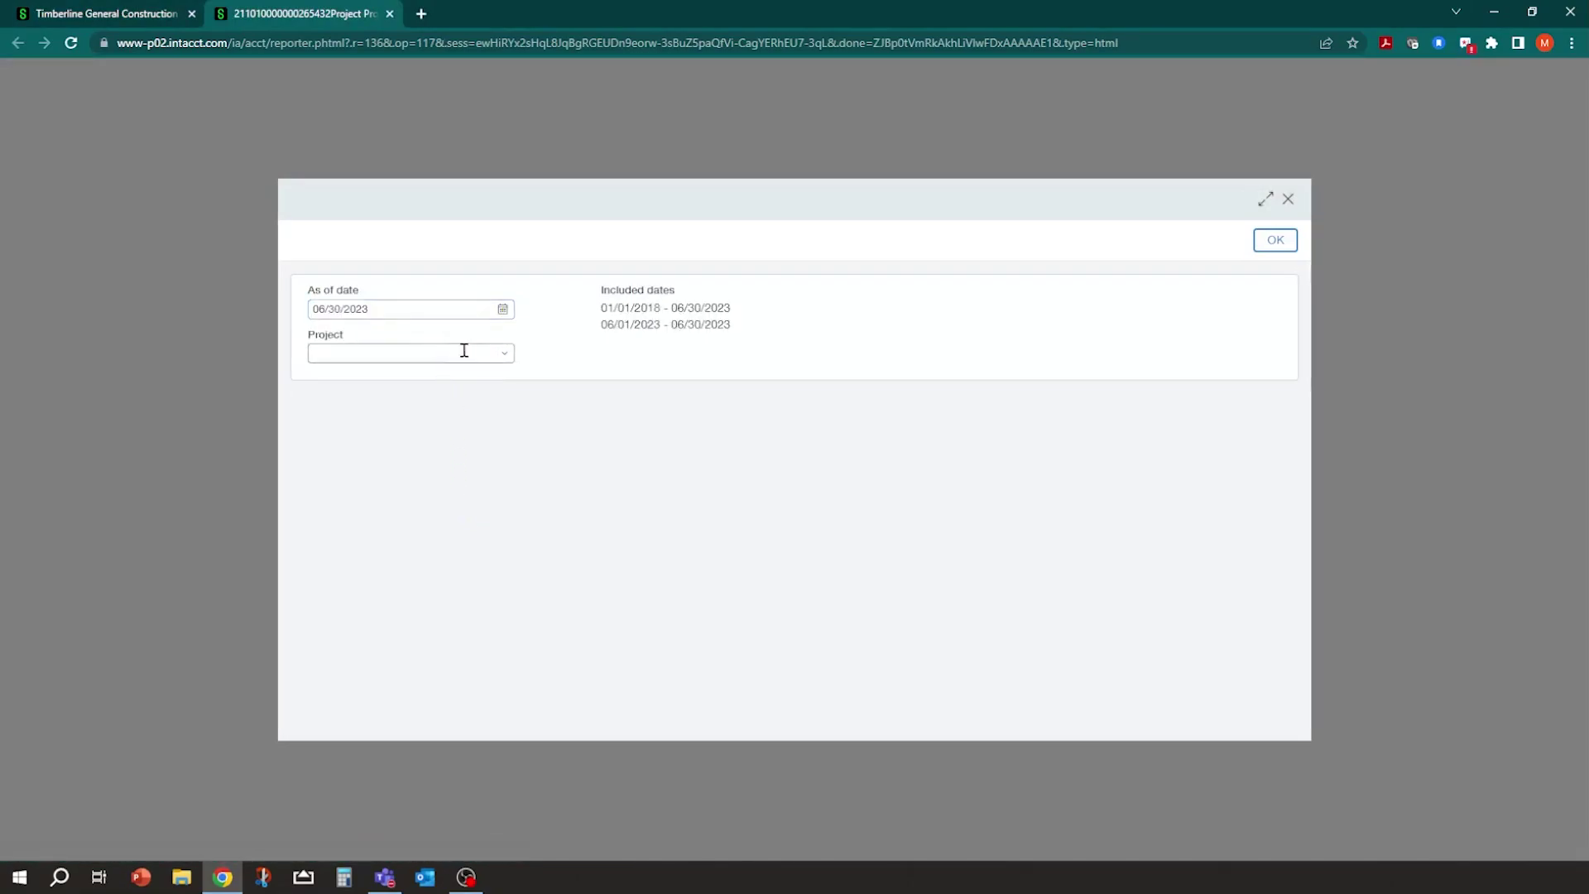
left_click(505, 354)
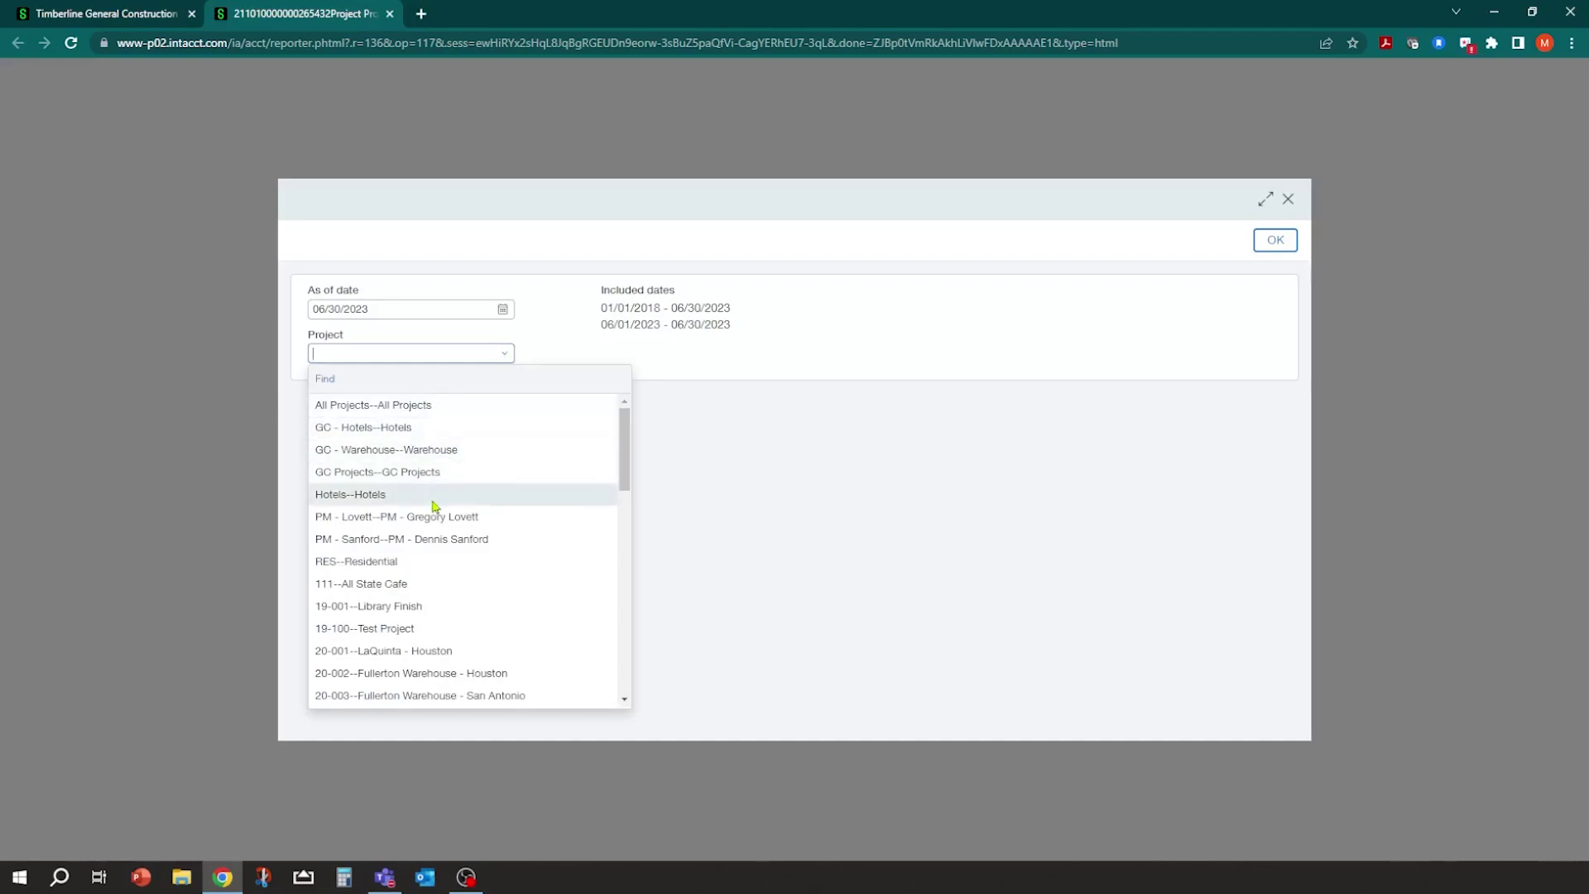
scroll(439, 621, "down", 2)
scroll(435, 611, "down", 2)
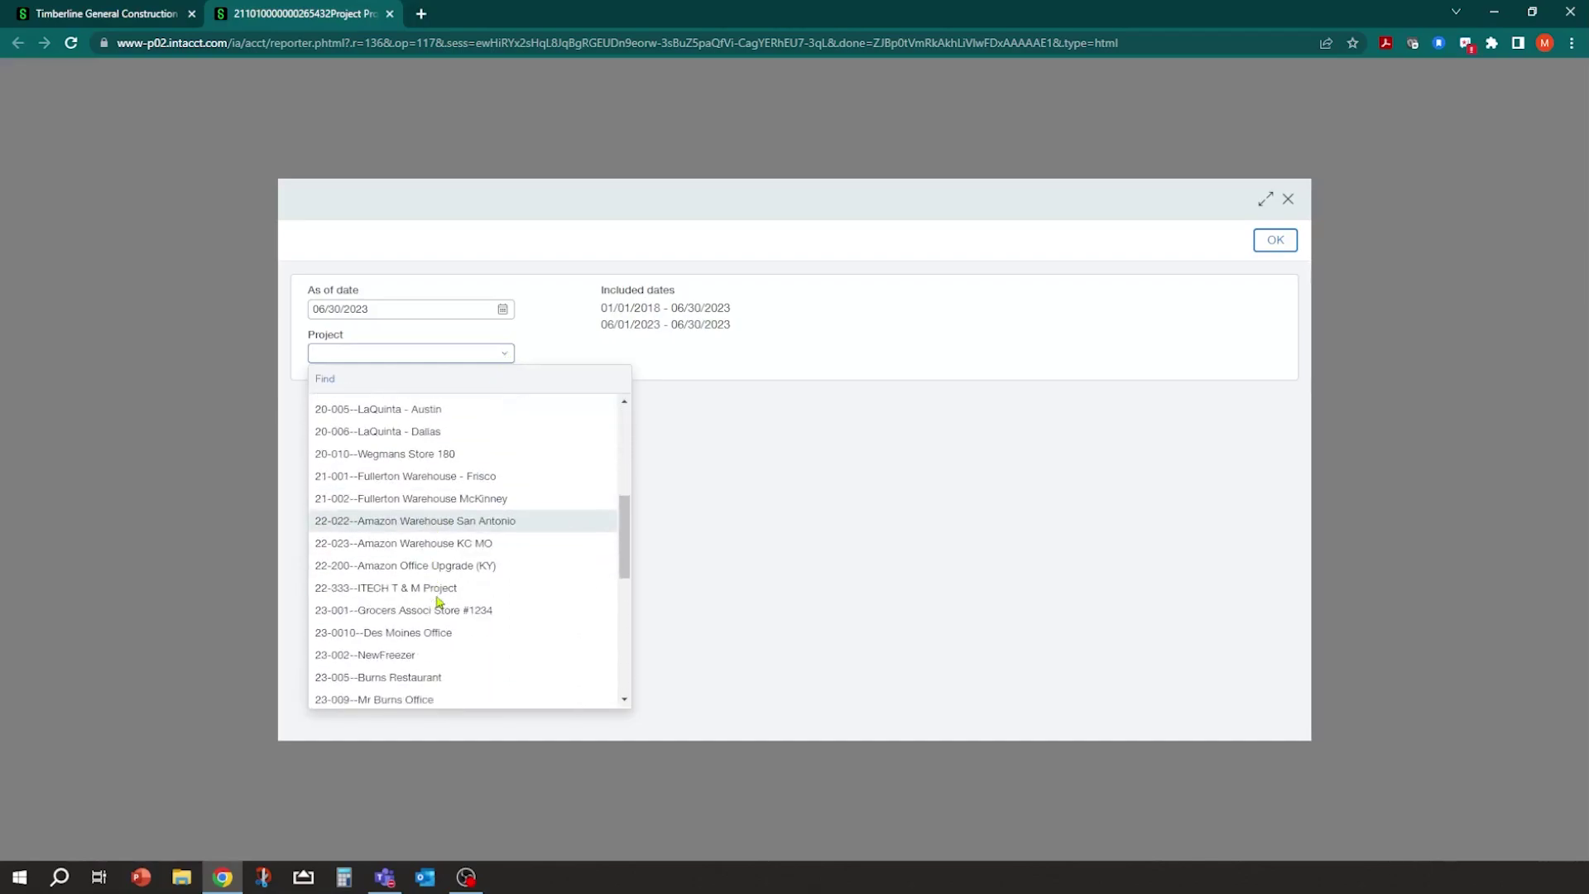
left_click(391, 521)
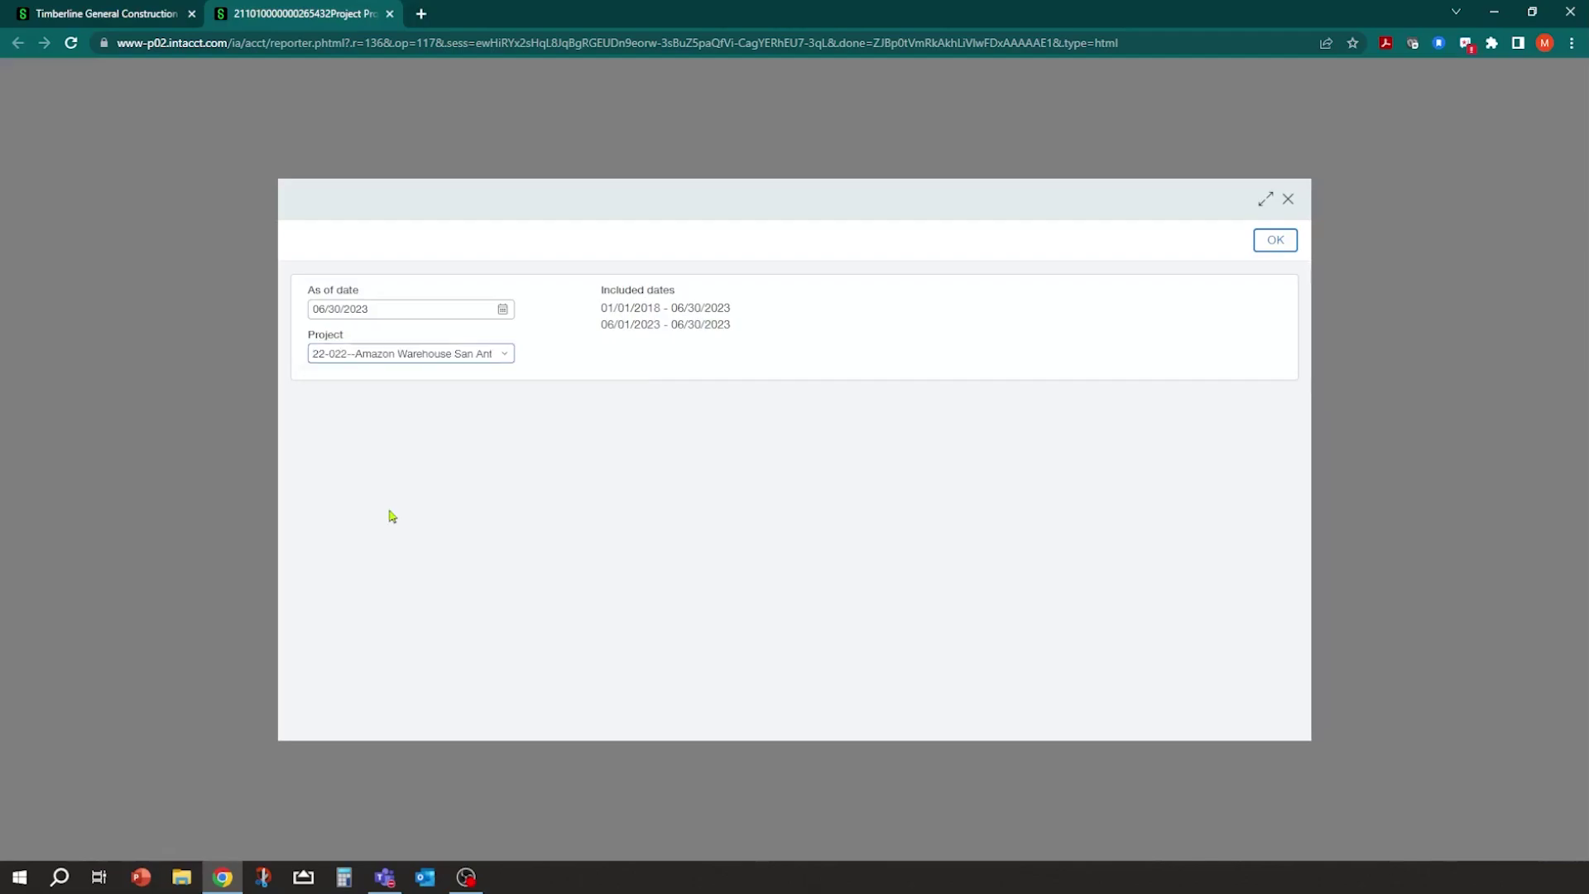
Run the 06/30/2023 report and review Total Projects: 1,152,474.10 projected, 3,596.64 variance.
left_click(1276, 242)
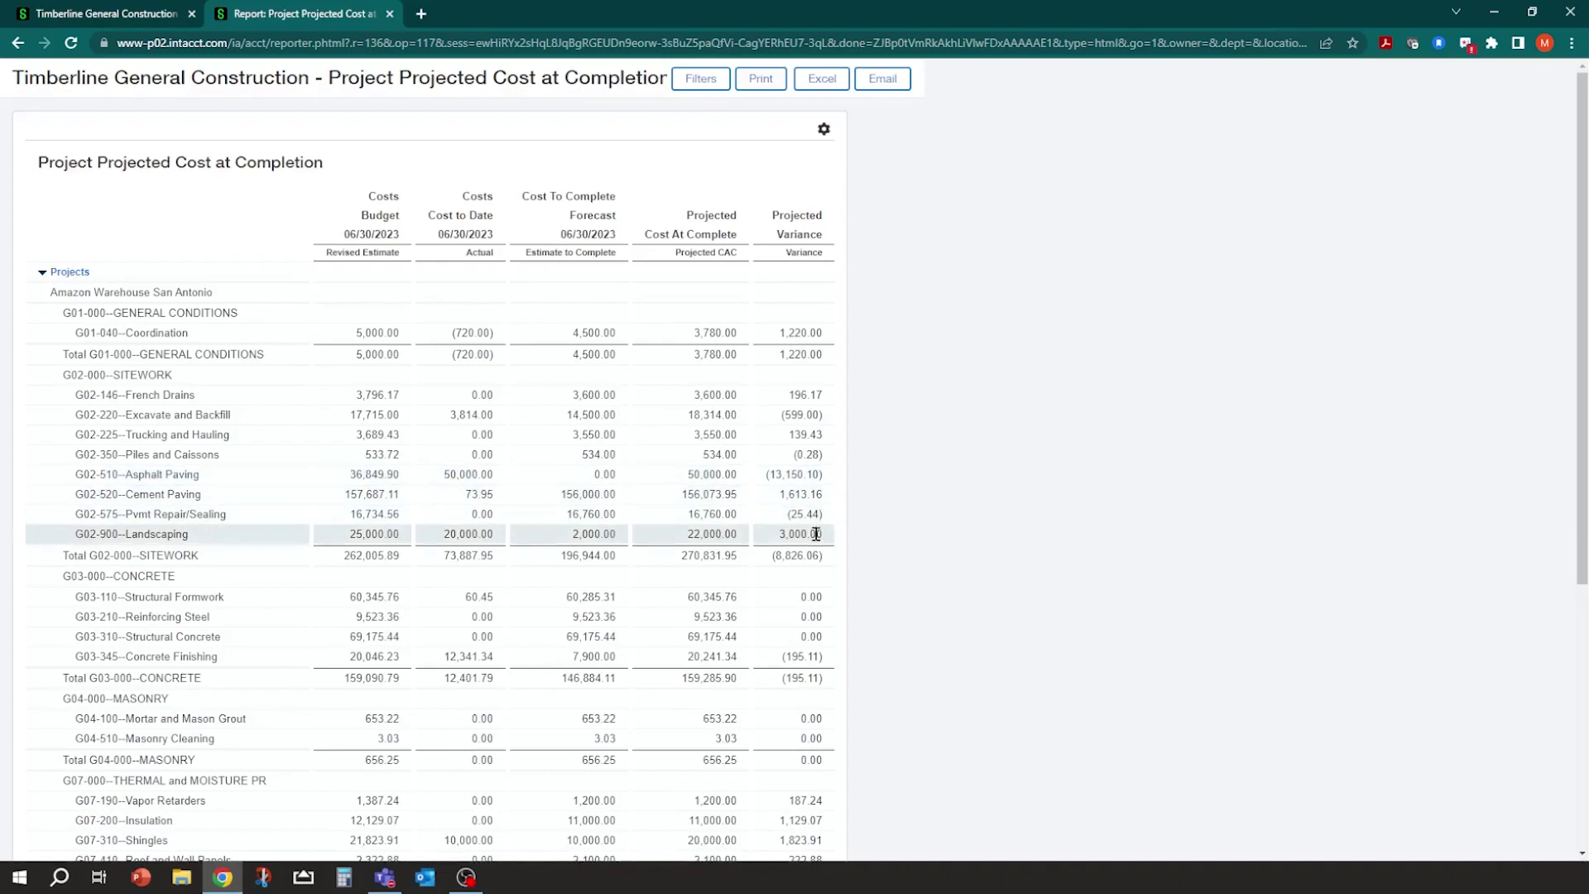
scroll(827, 571, "down", 2)
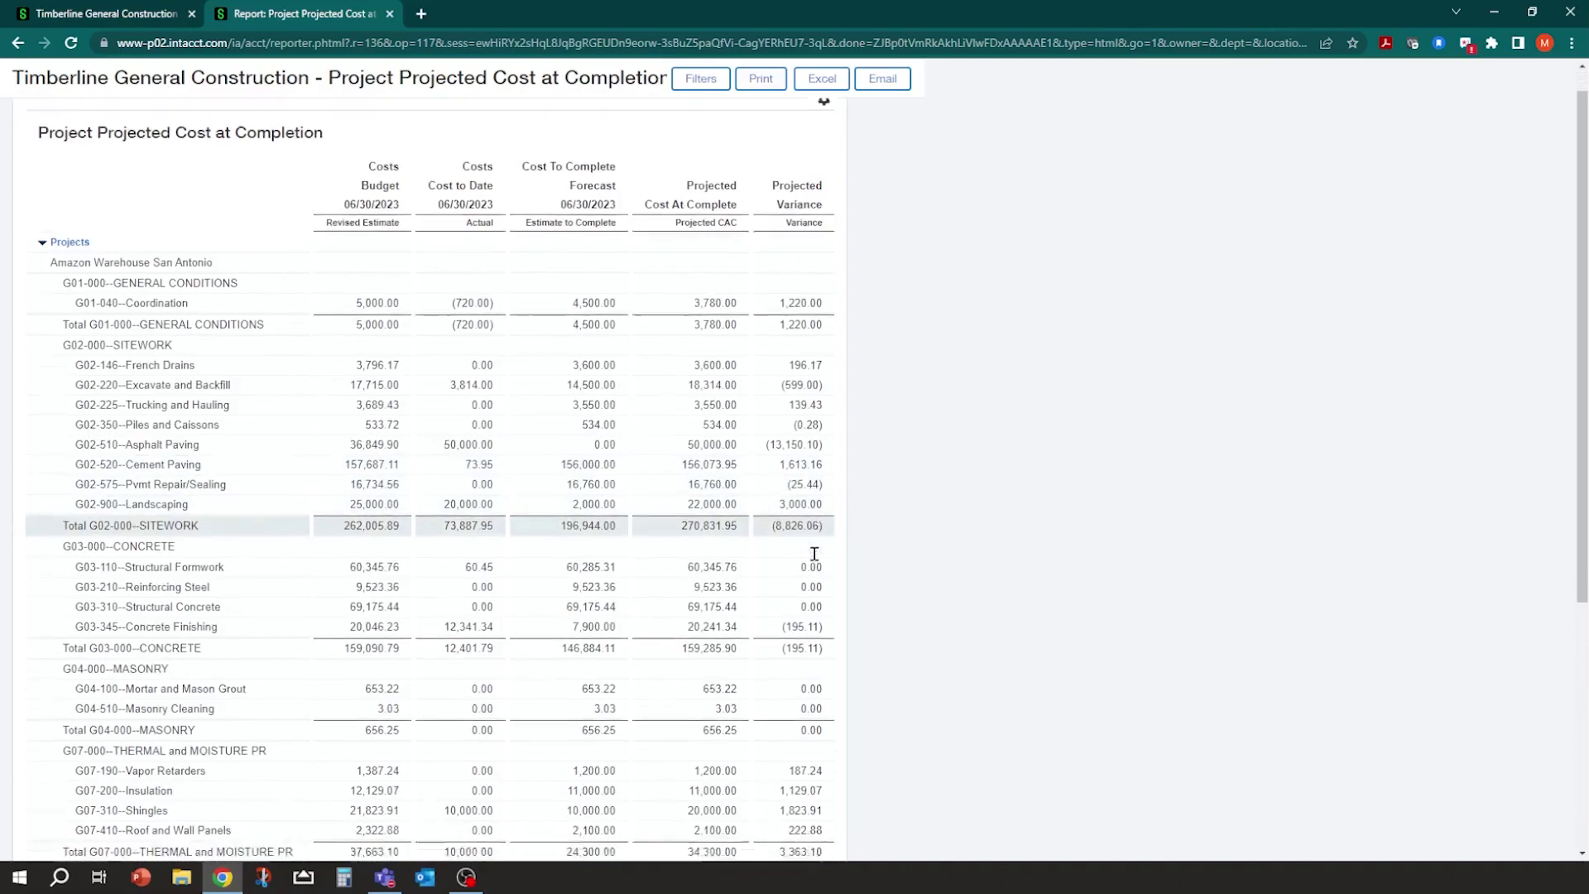
scroll(832, 589, "down", 3)
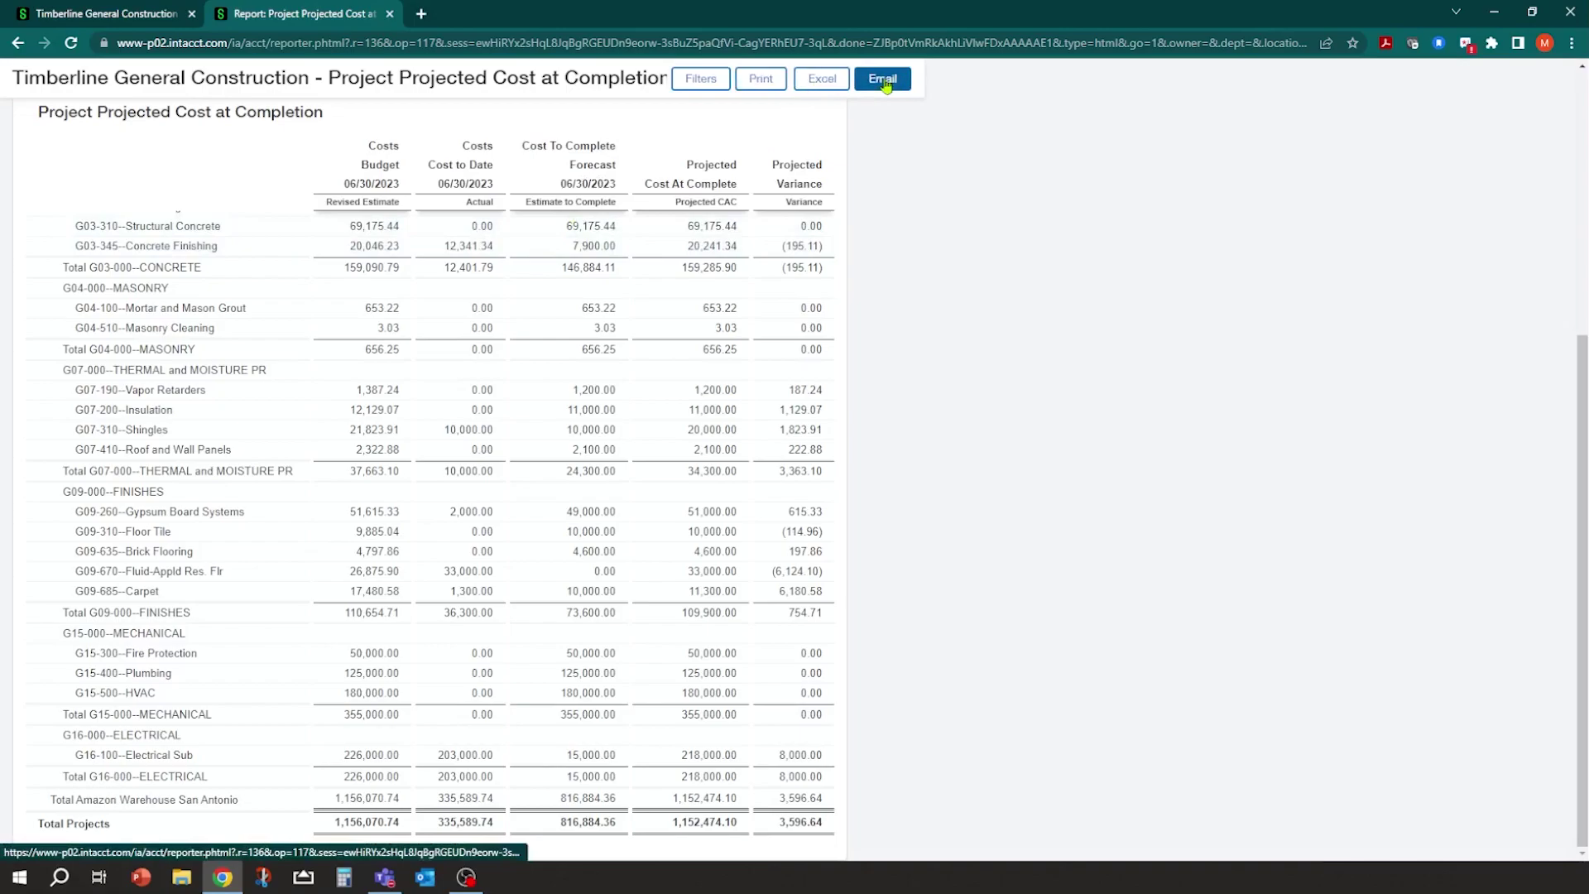
scroll(585, 326, "up", 5)
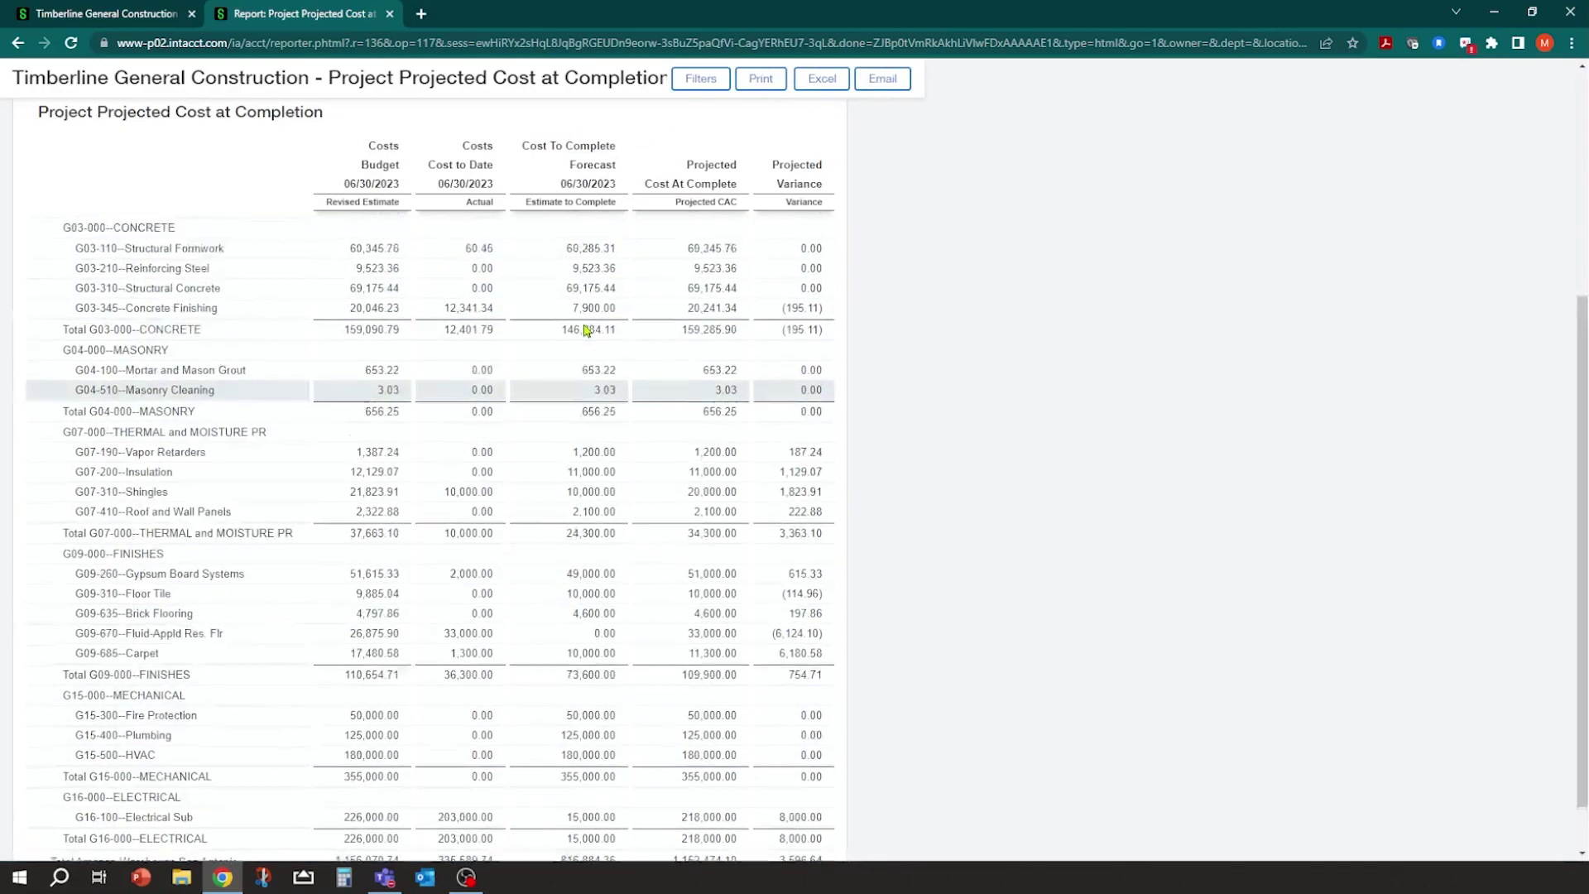
Close the report tab and duplicate the FTC journal's June 2023 forecast entry (transaction 8).
left_click(389, 13)
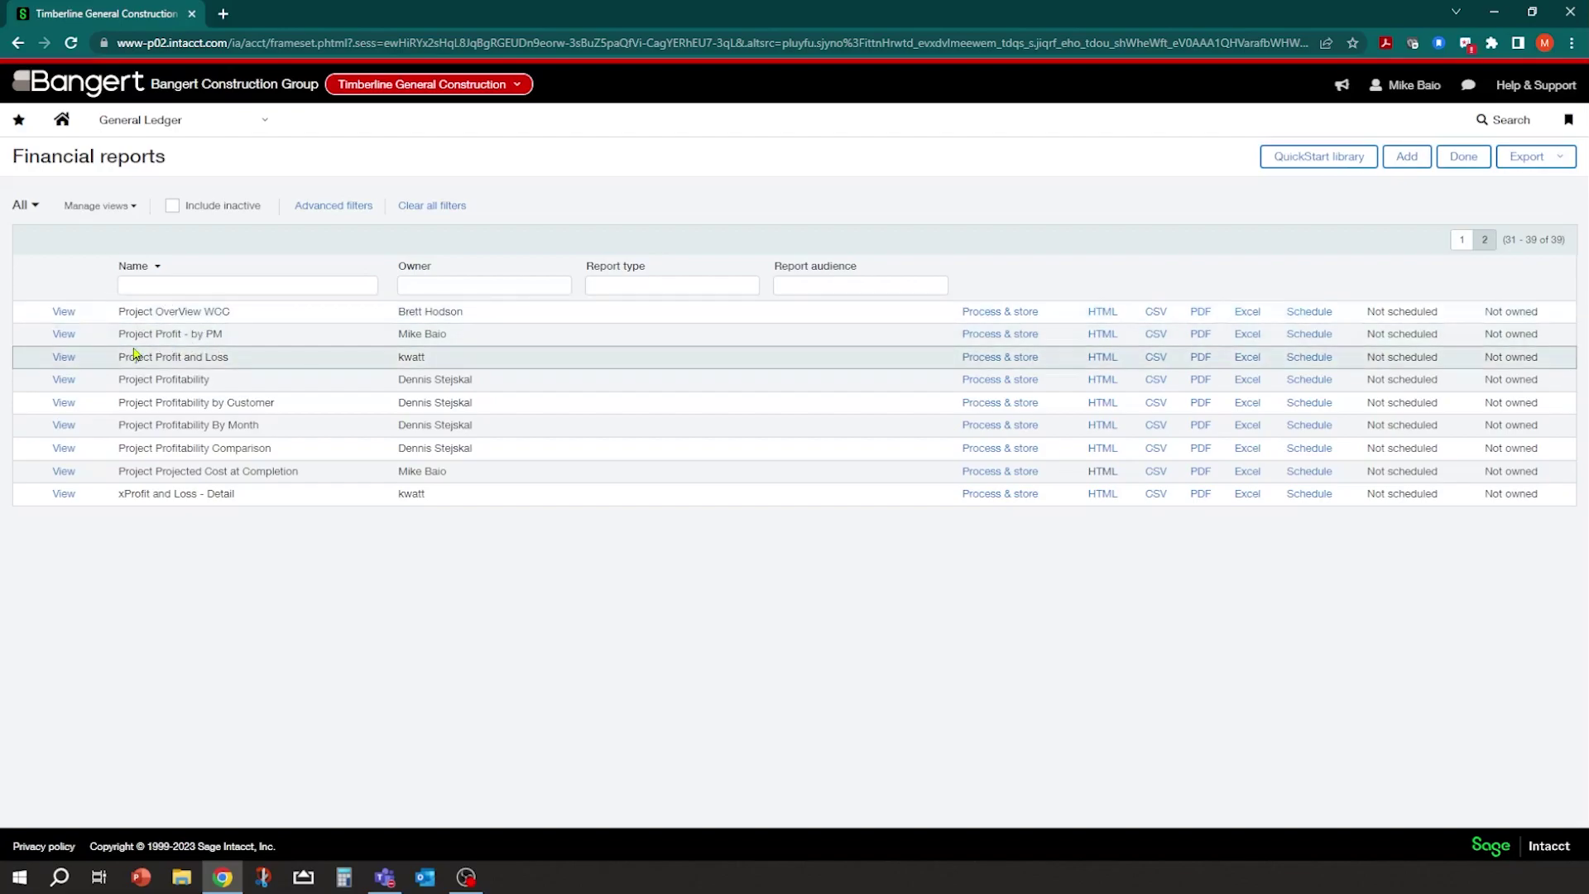
left_click(176, 122)
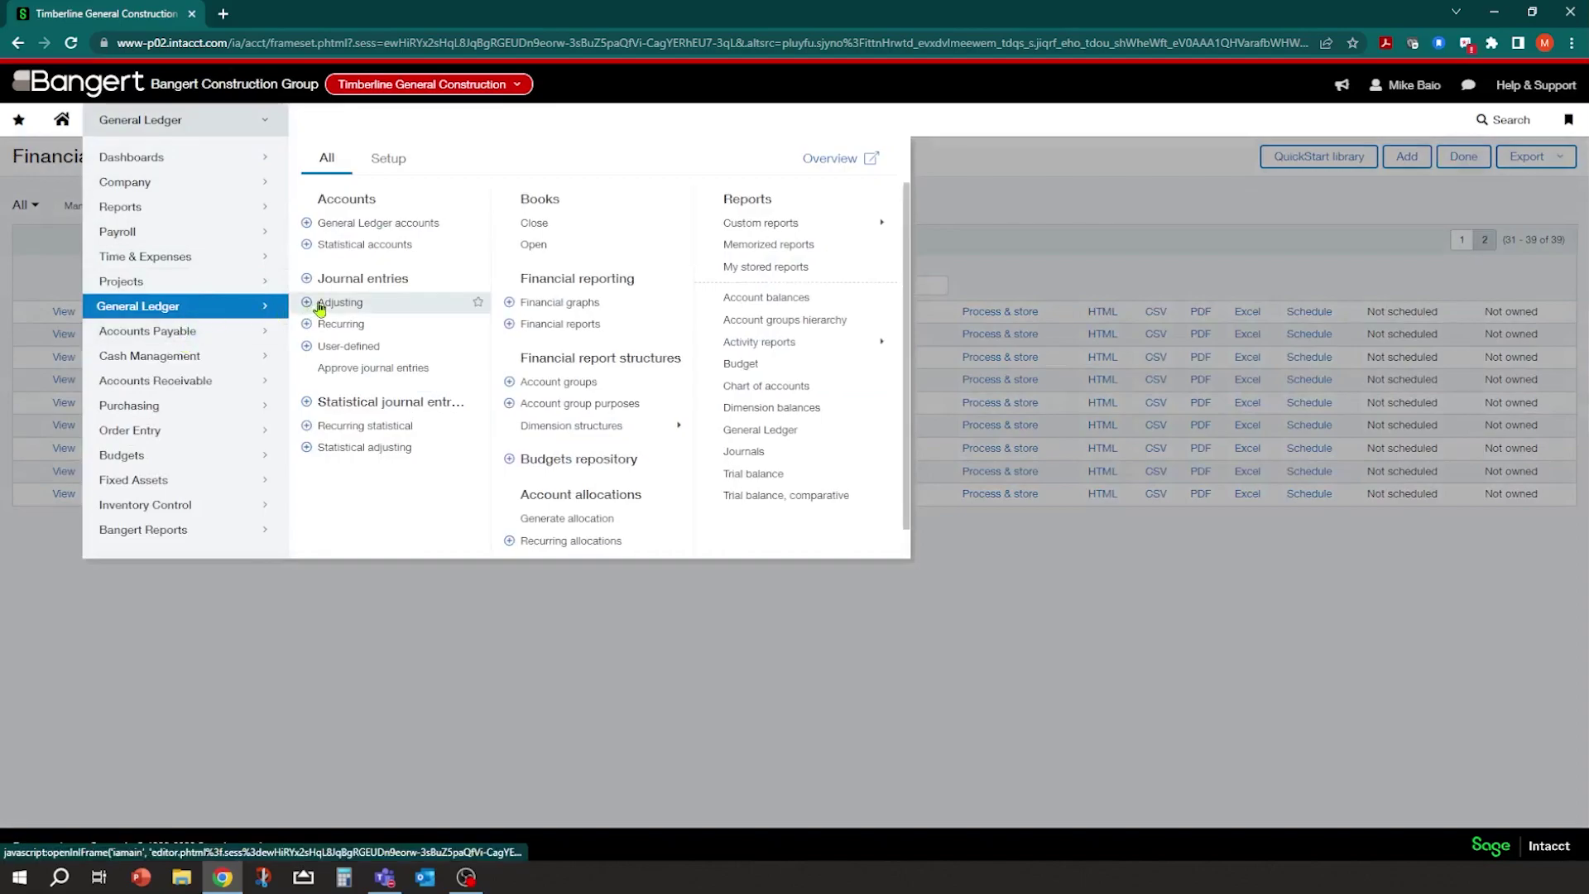
left_click(377, 405)
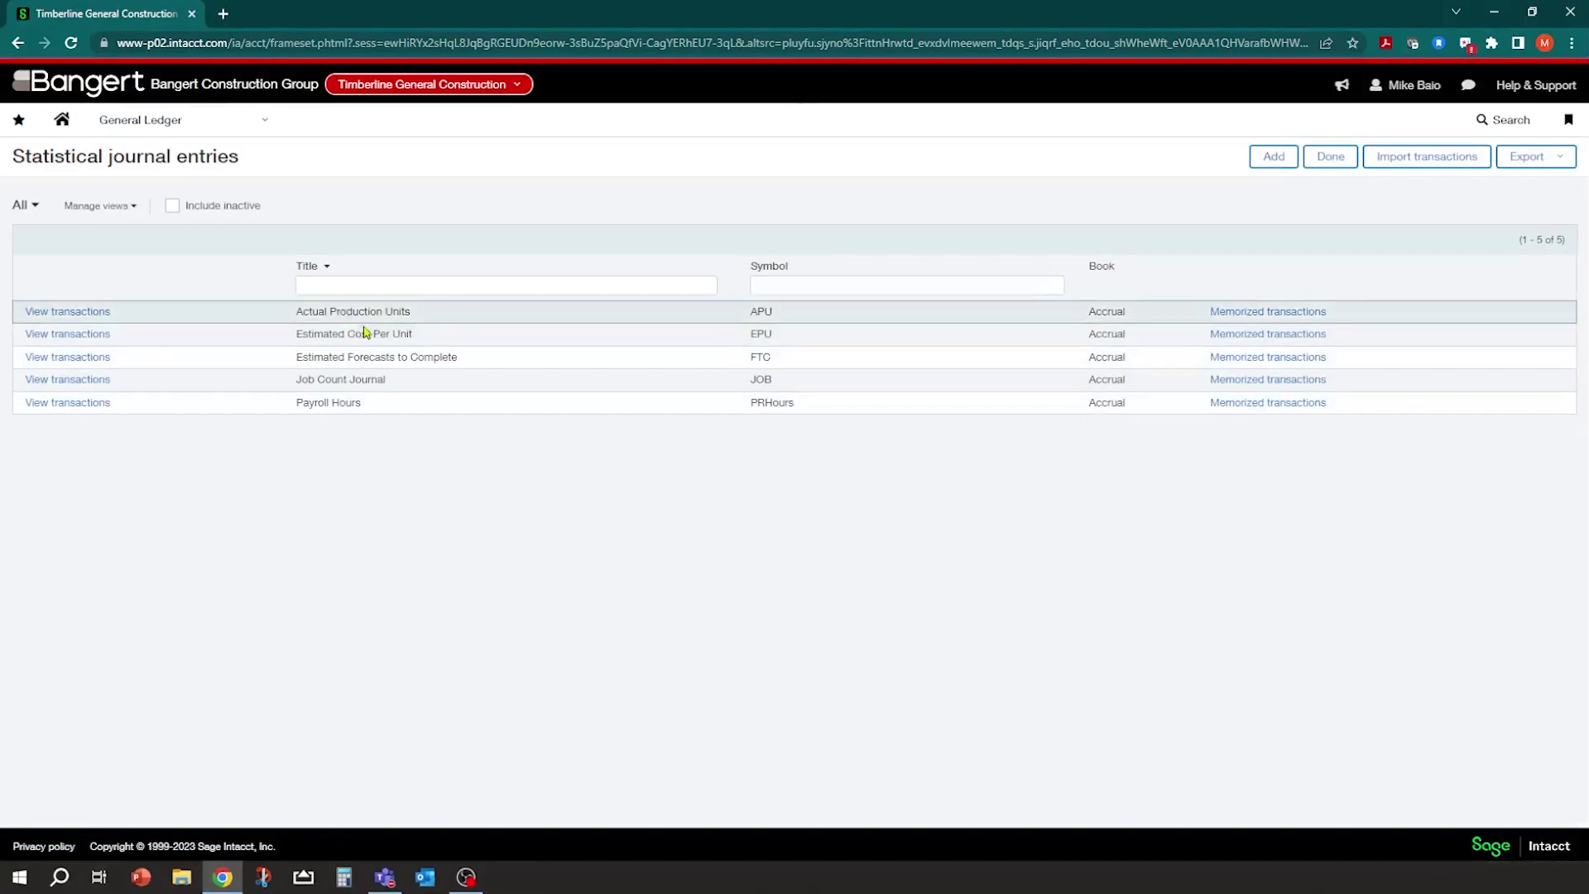
left_click(68, 359)
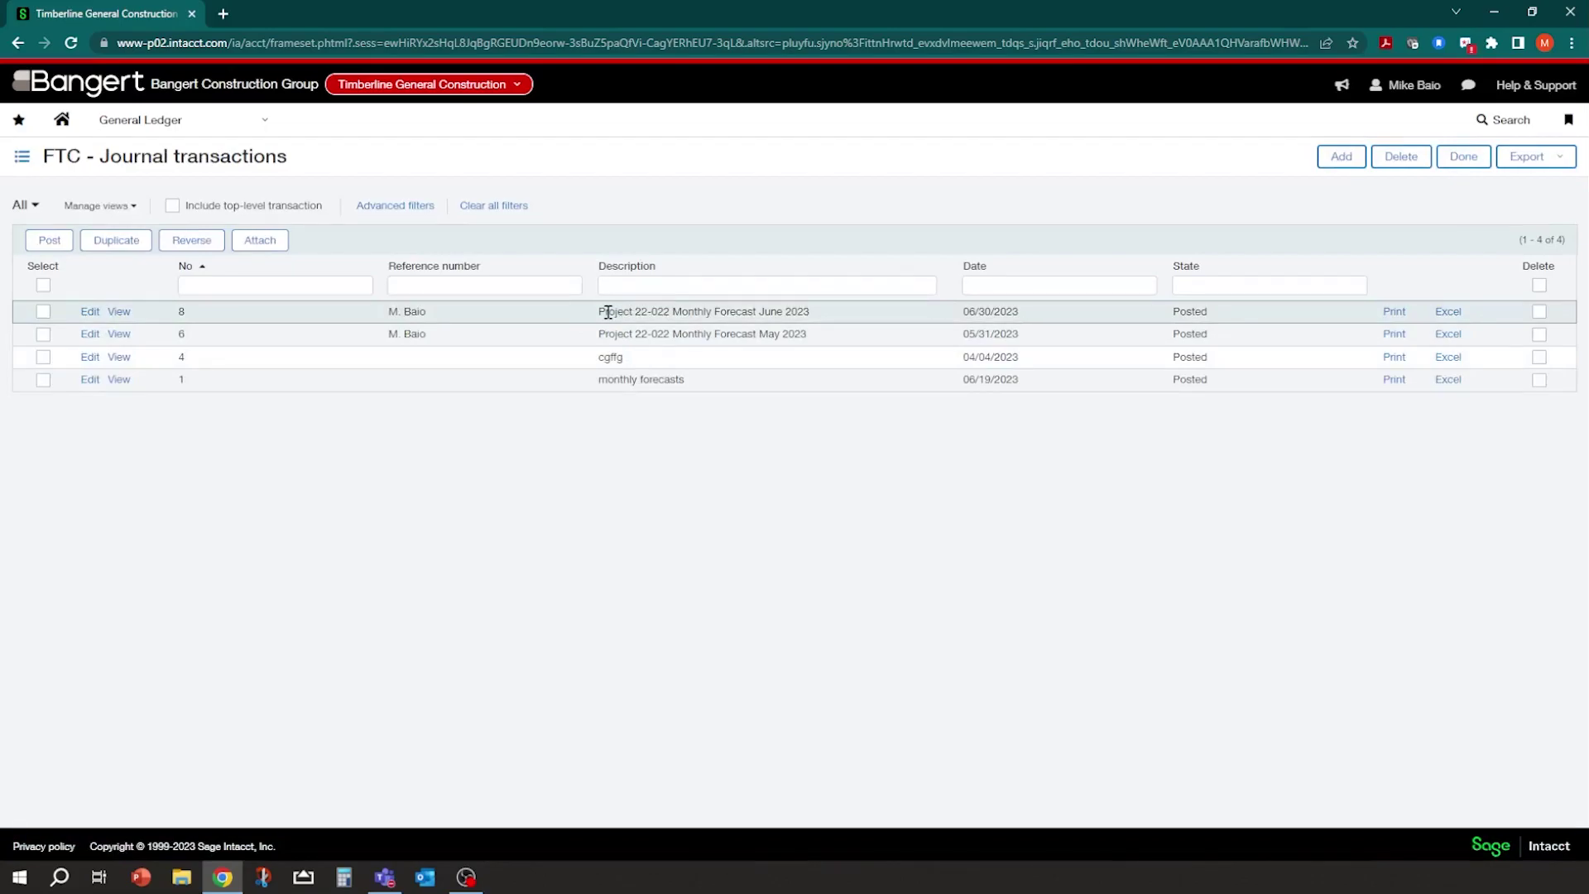
left_click(119, 312)
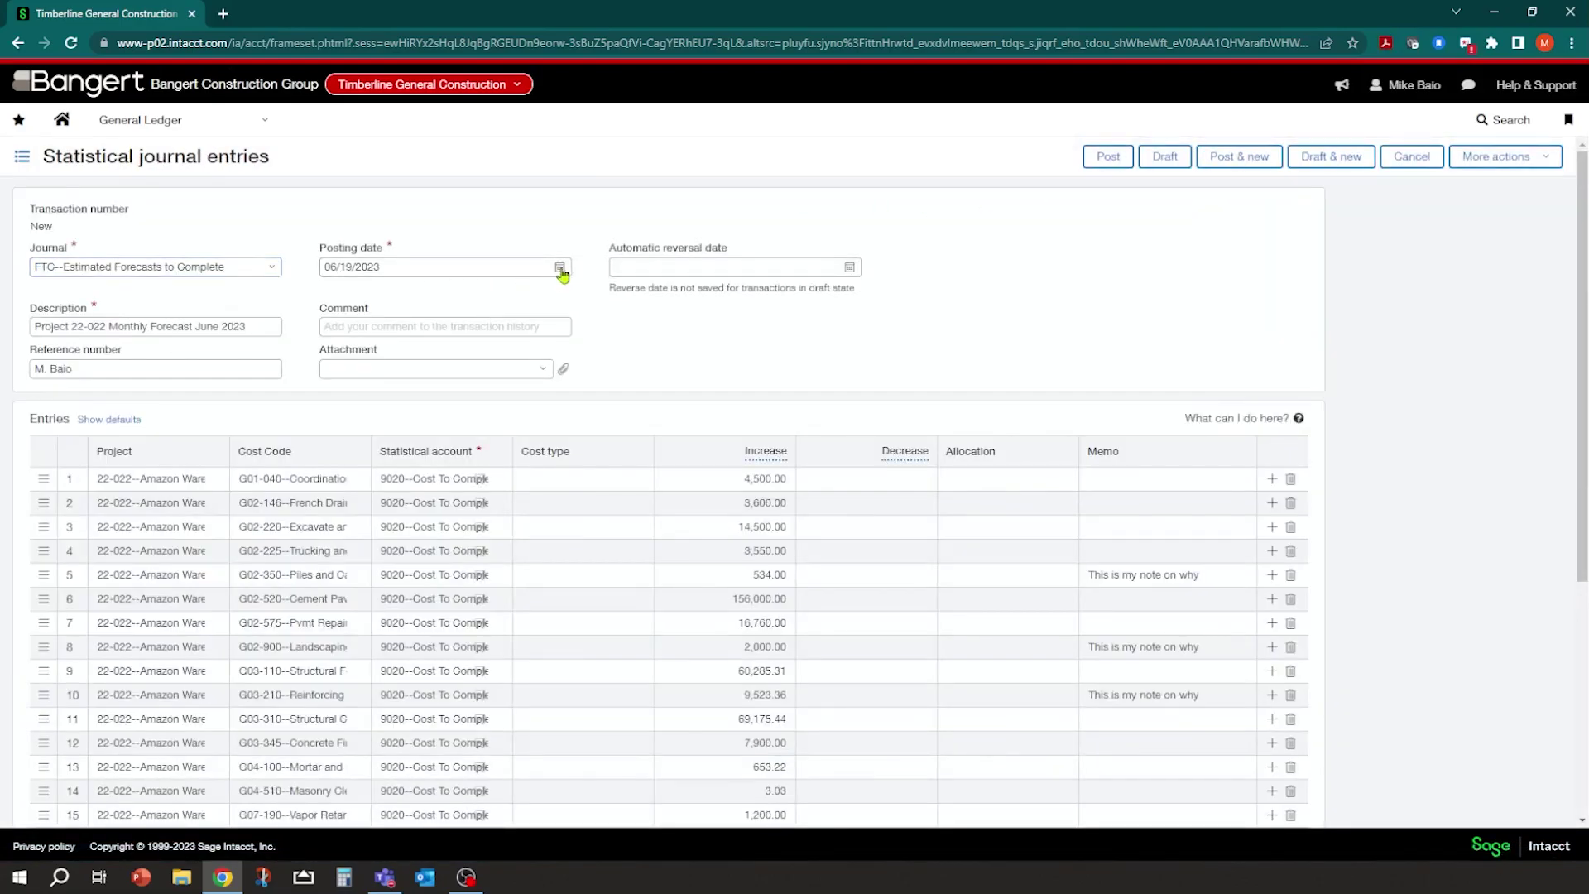
Date the copy 07/31/2023, change its description to July 2023, and copy it into every memo.
left_click(559, 268)
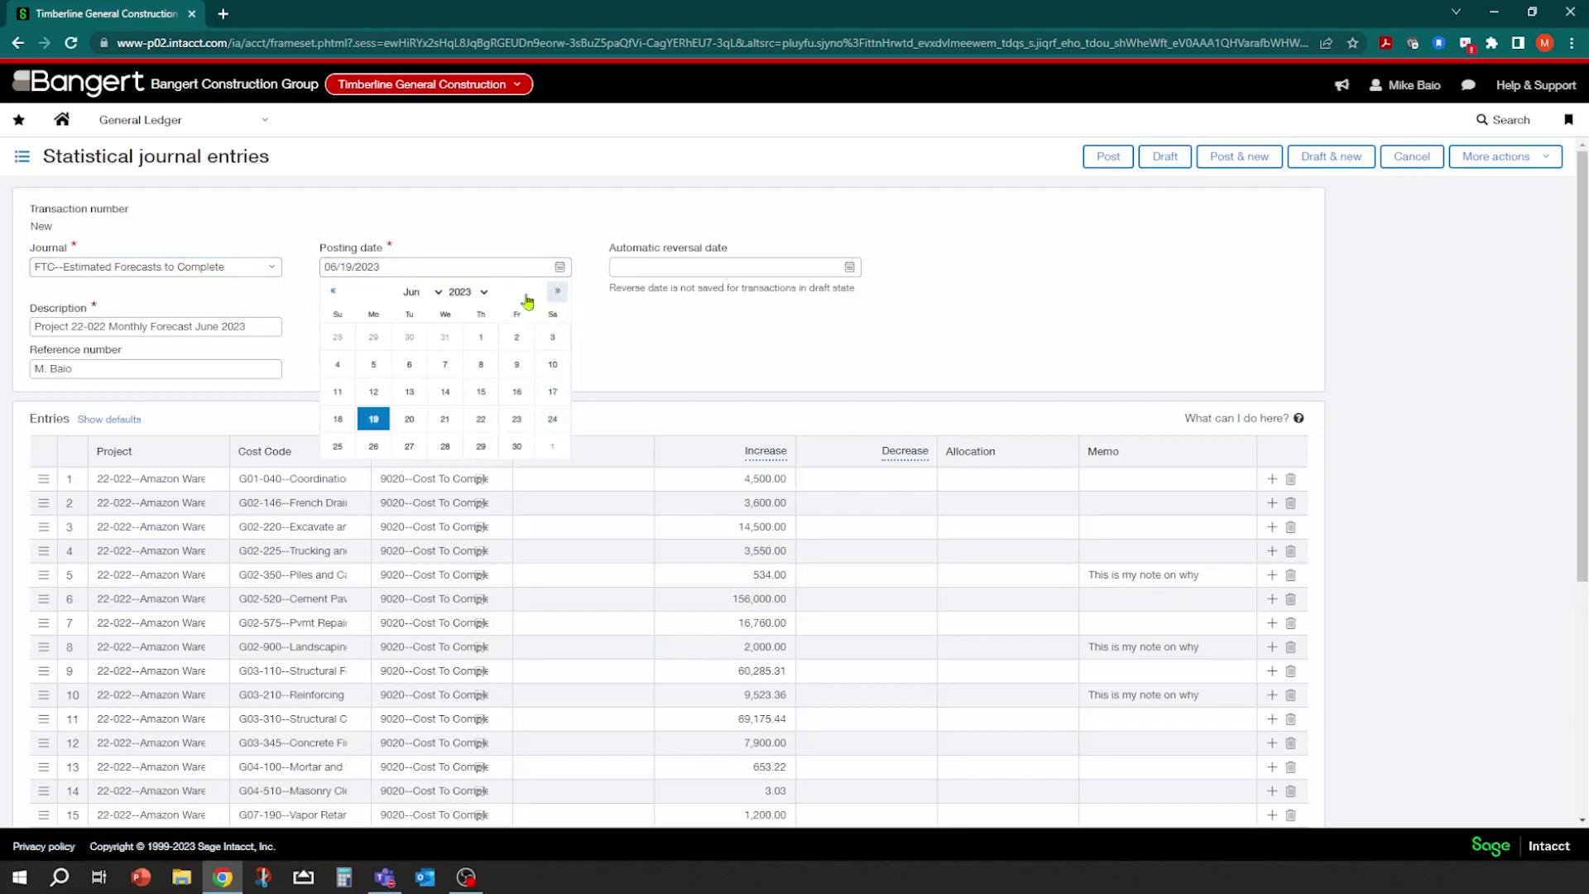
left_click(557, 290)
left_click(374, 474)
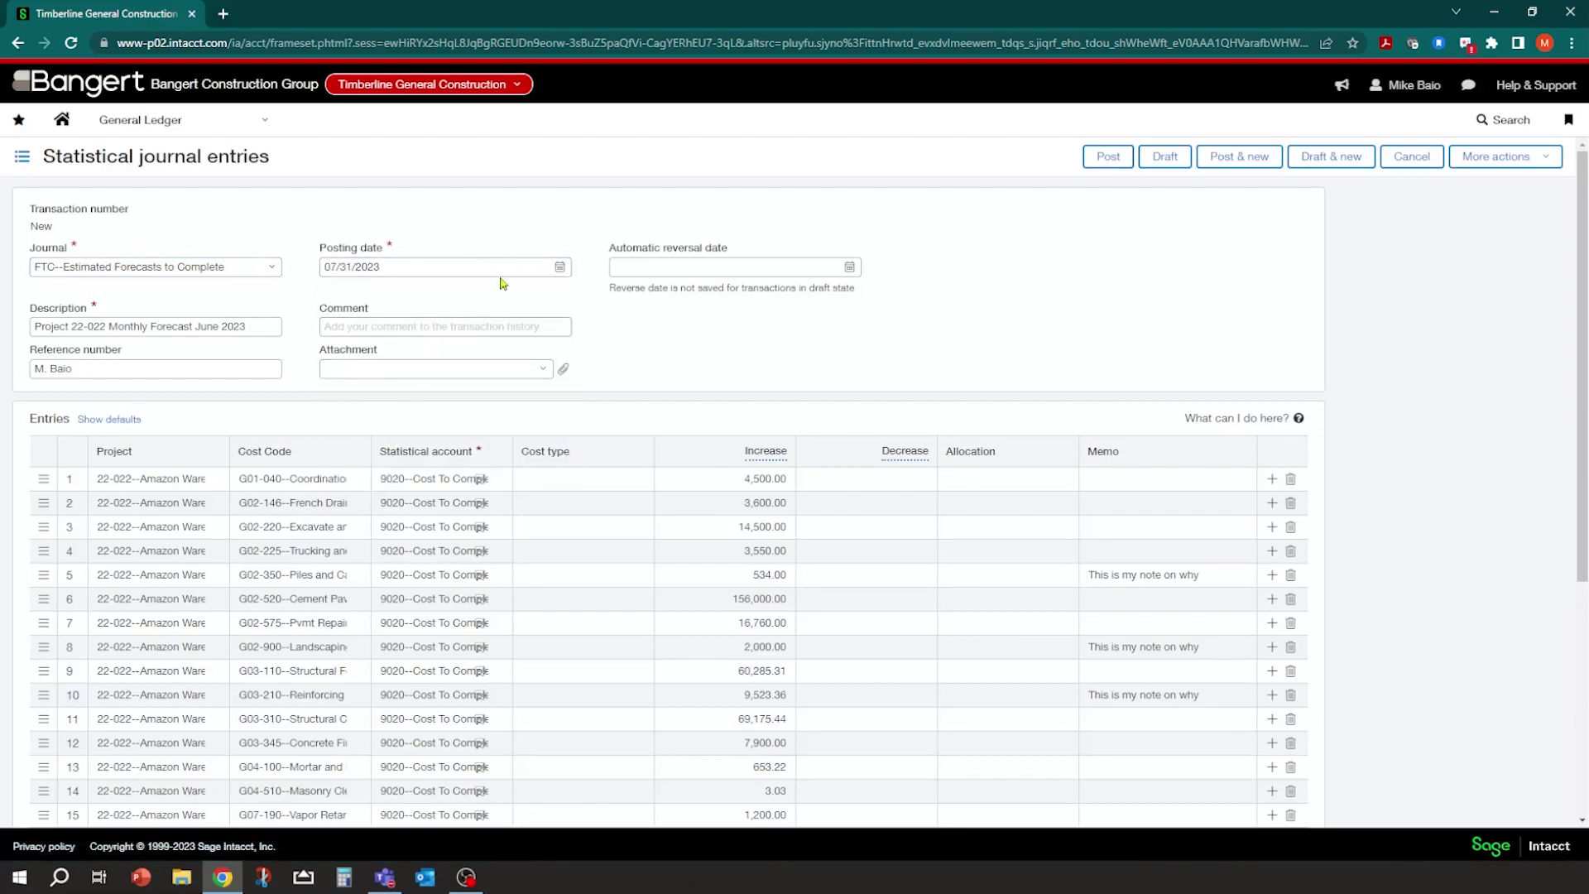
left_click(209, 324)
triple_click(214, 322)
left_click(217, 323)
key("BackSpace")
key("BackSpace")
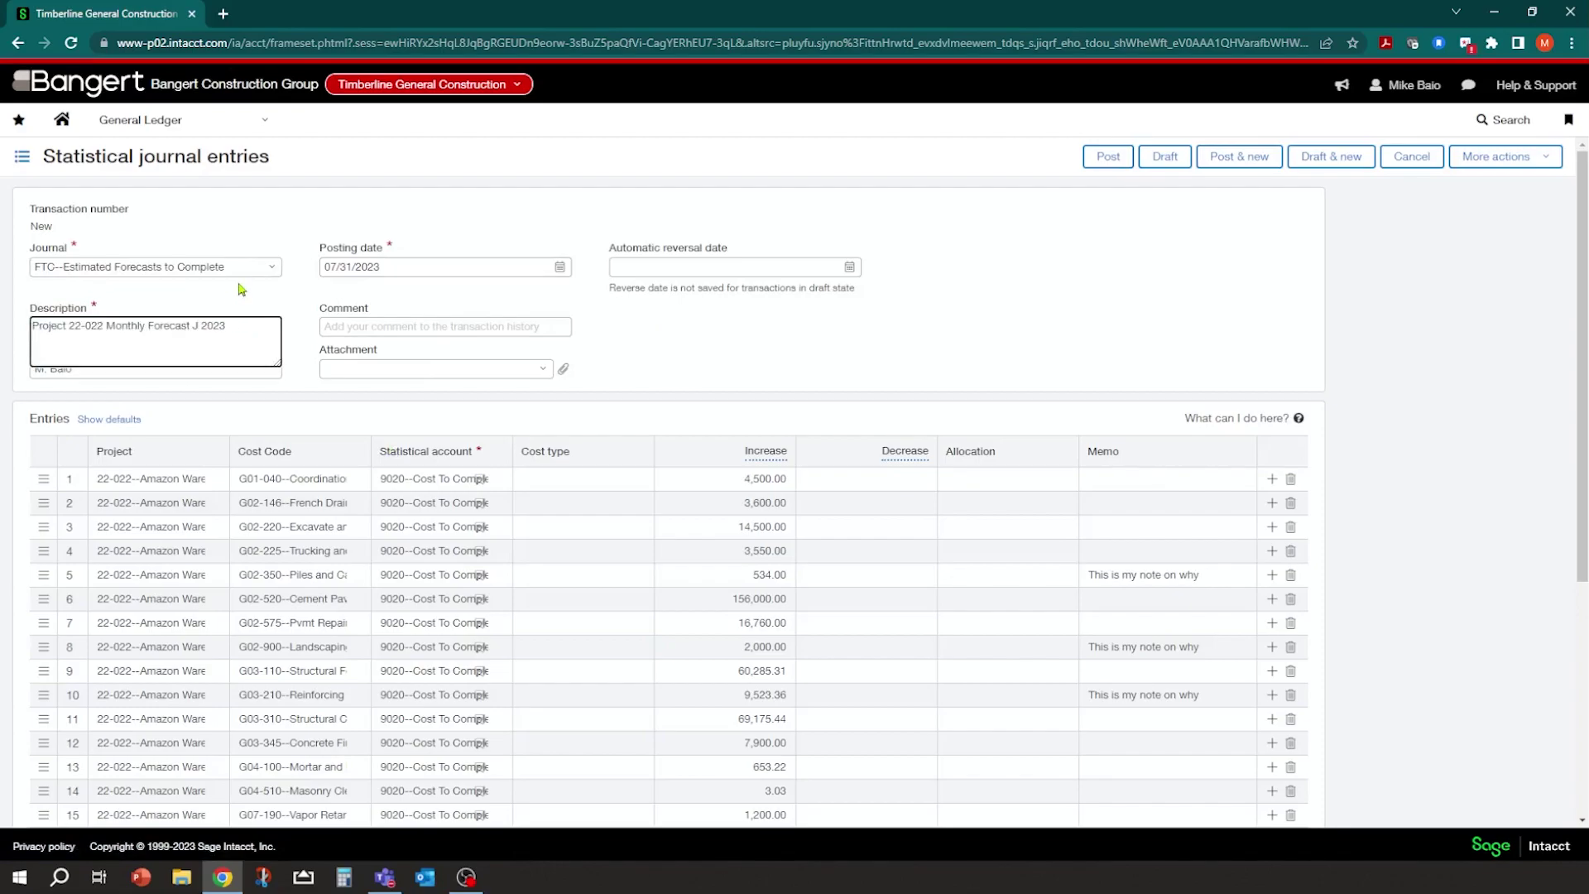
type("uly")
left_click(241, 289)
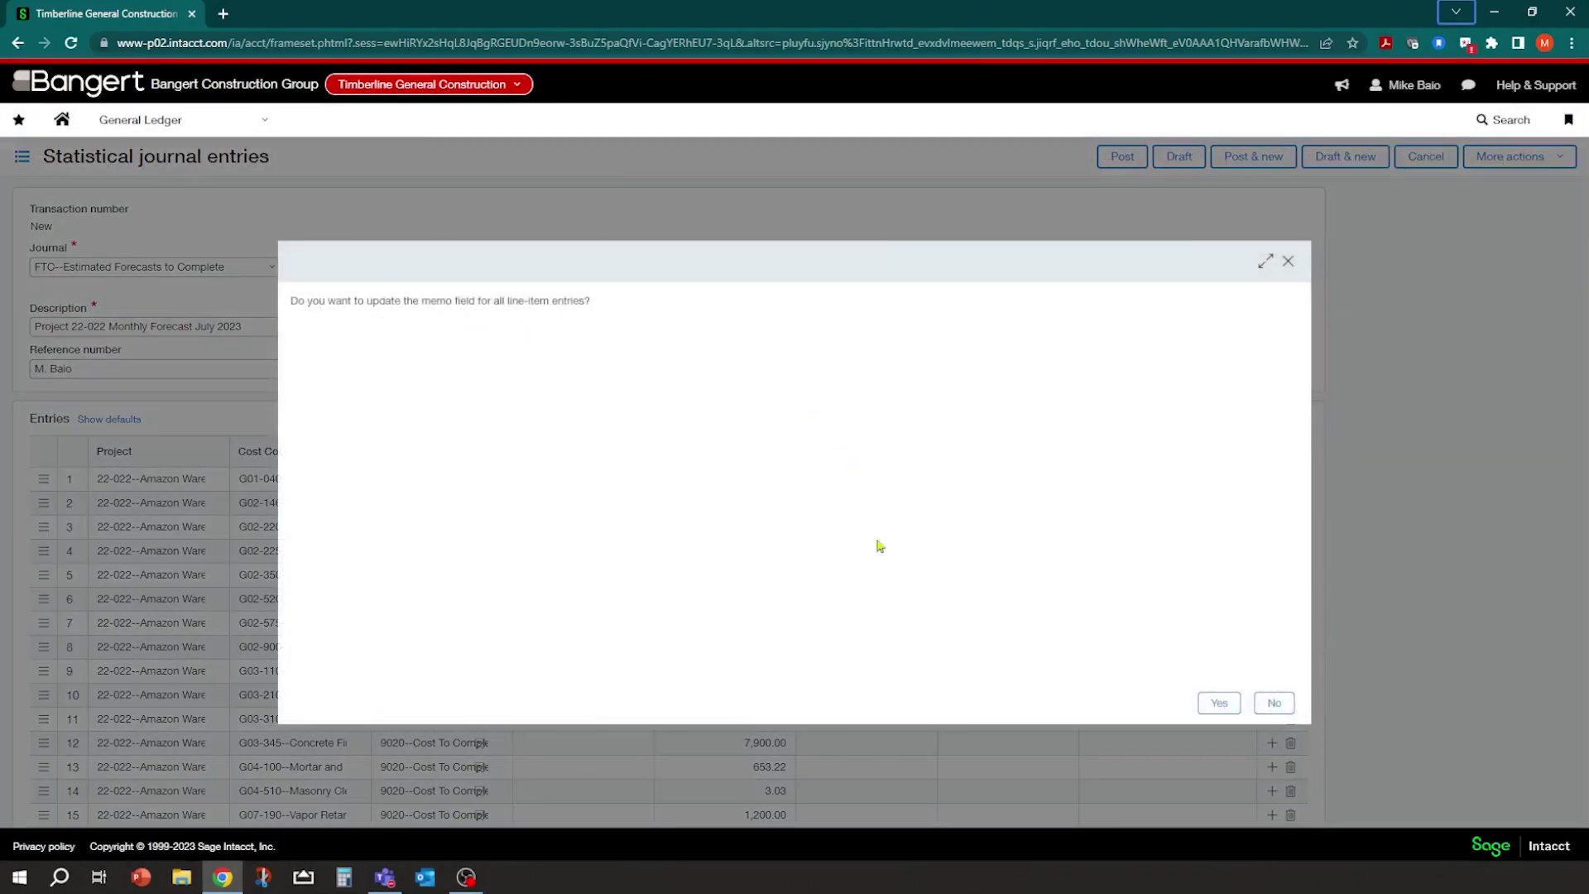
left_click(1219, 704)
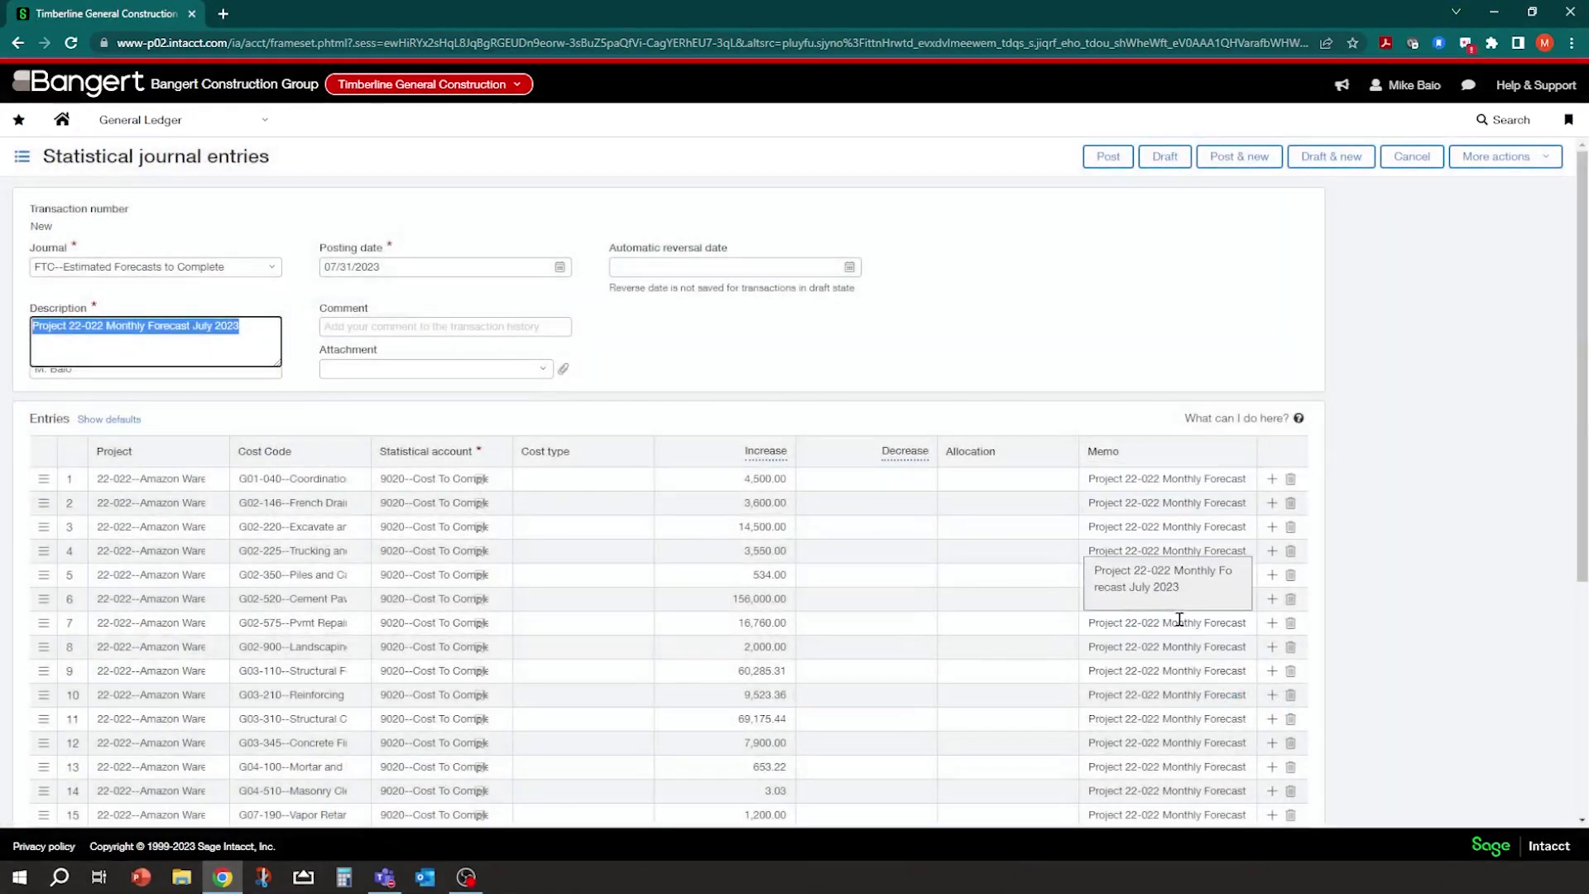
Change line 1's increase to 3,500.00 and line 5's increase to 120.00.
left_click(708, 484)
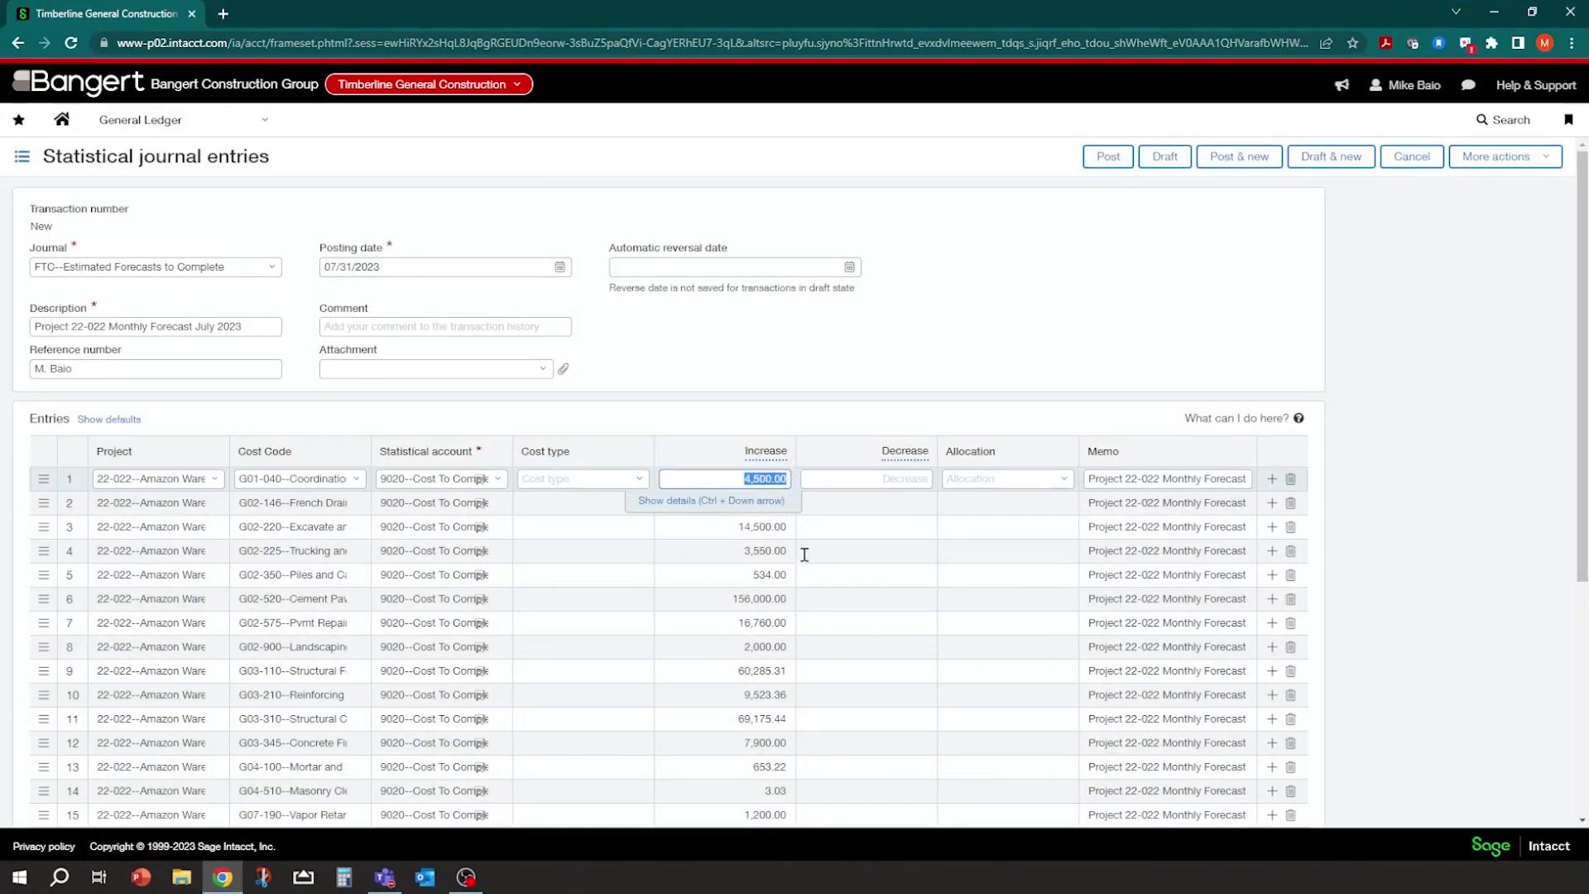
type("3500")
left_click(733, 574)
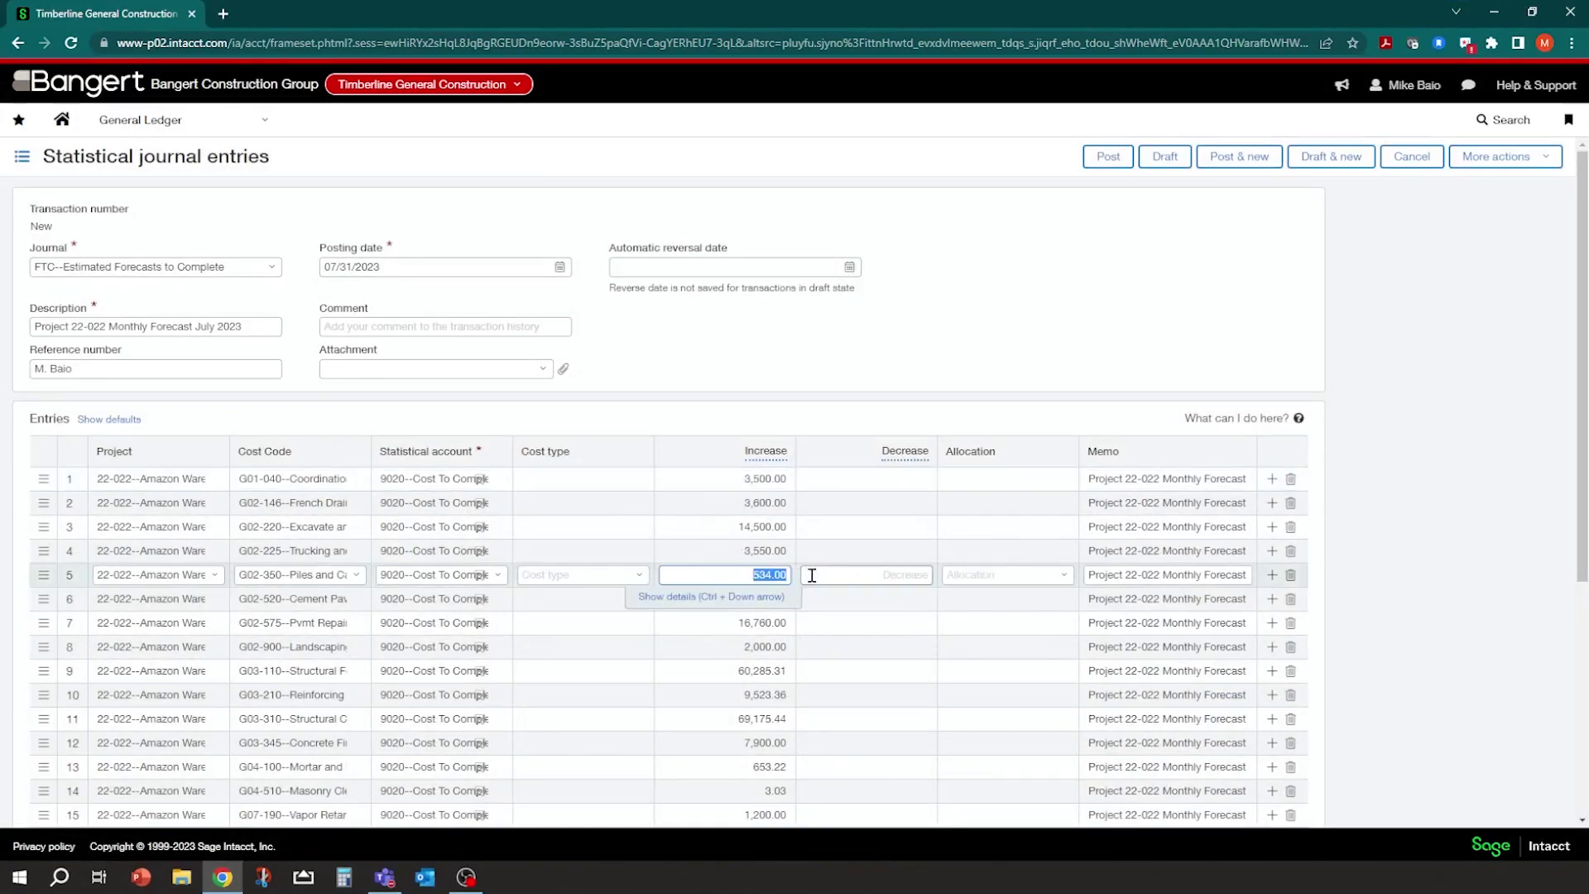
type("120")
key("shift+Tab")
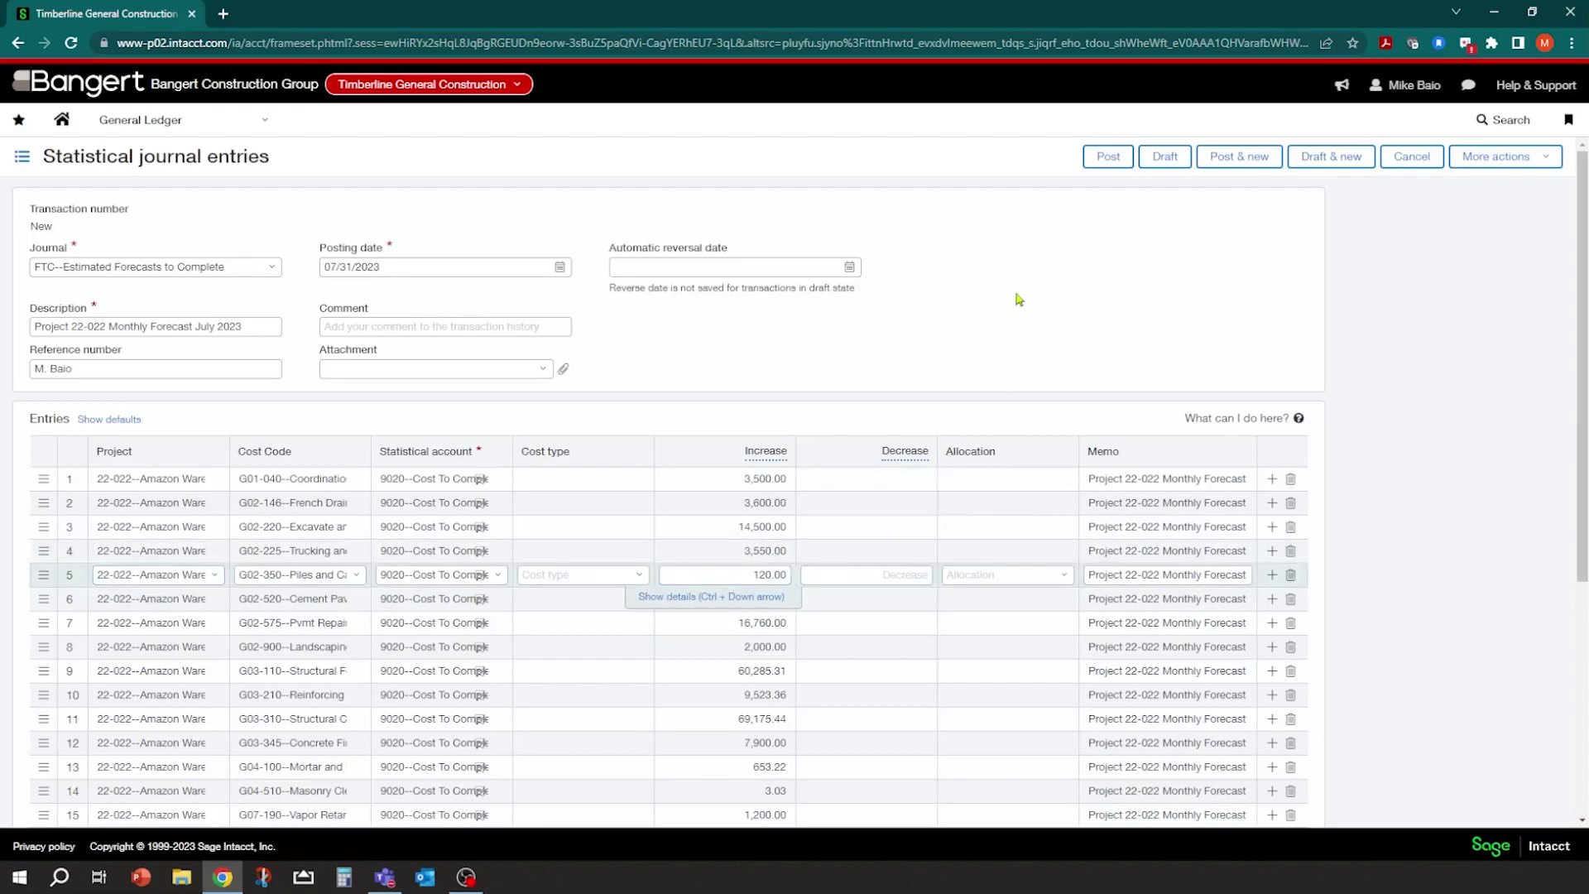
left_click(1020, 300)
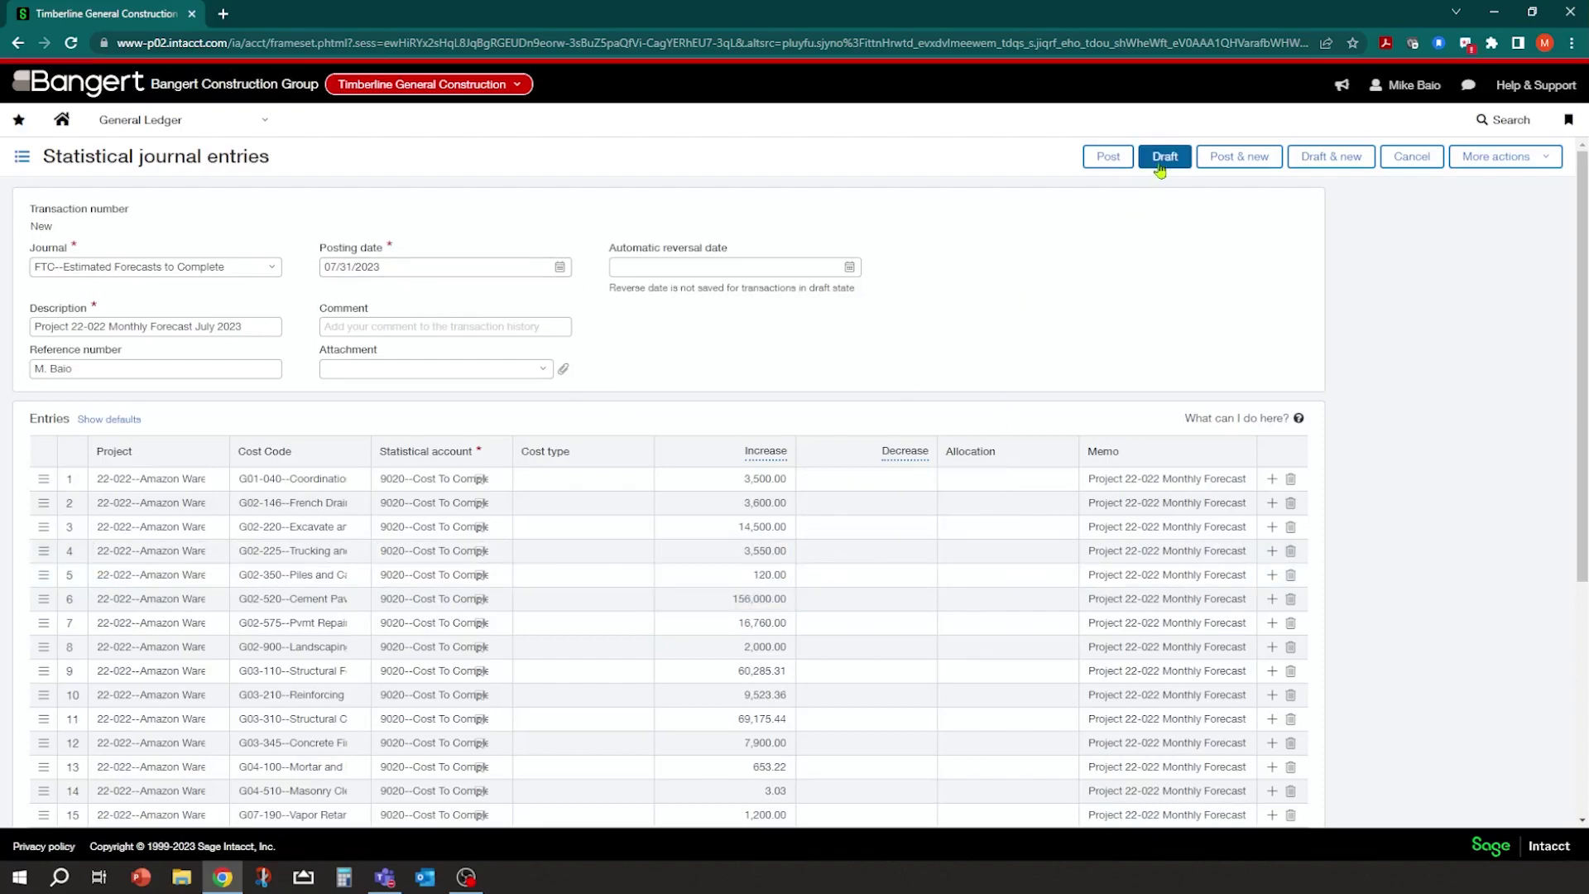